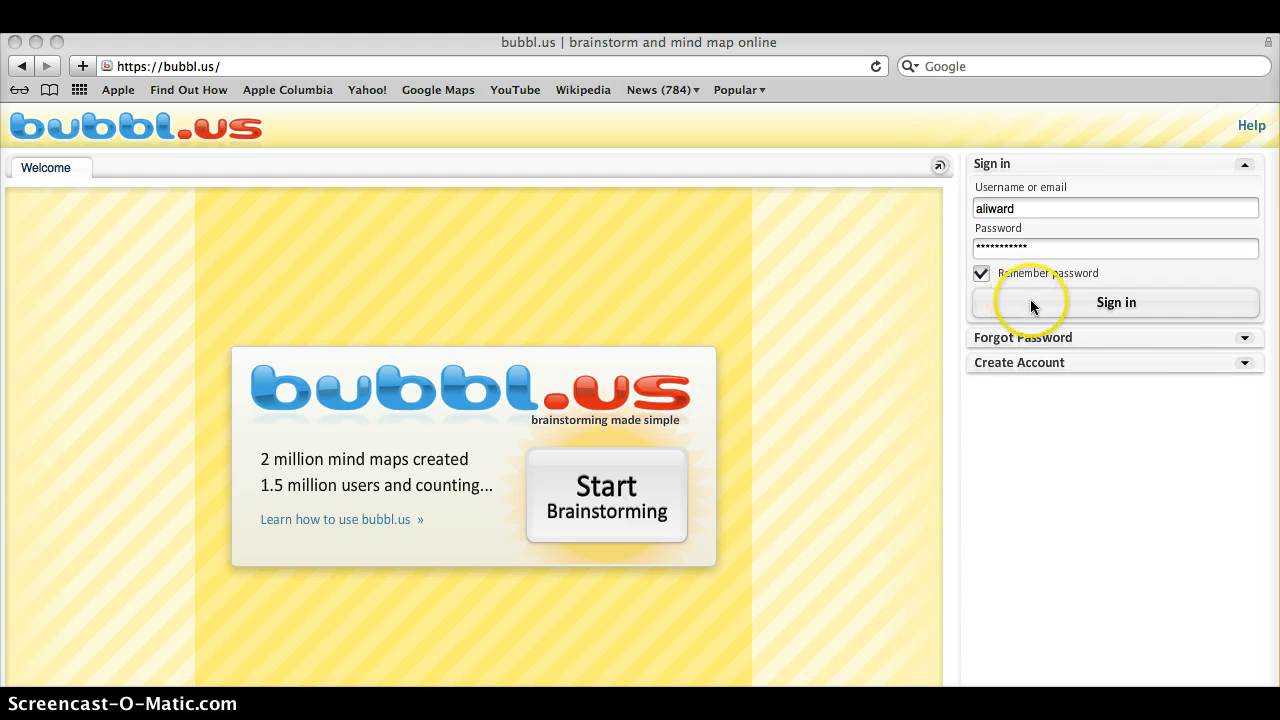
View the account creation form briefly, then sign in with the saved credentials
{"action": "left_click", "coordinate": [1244, 363]}
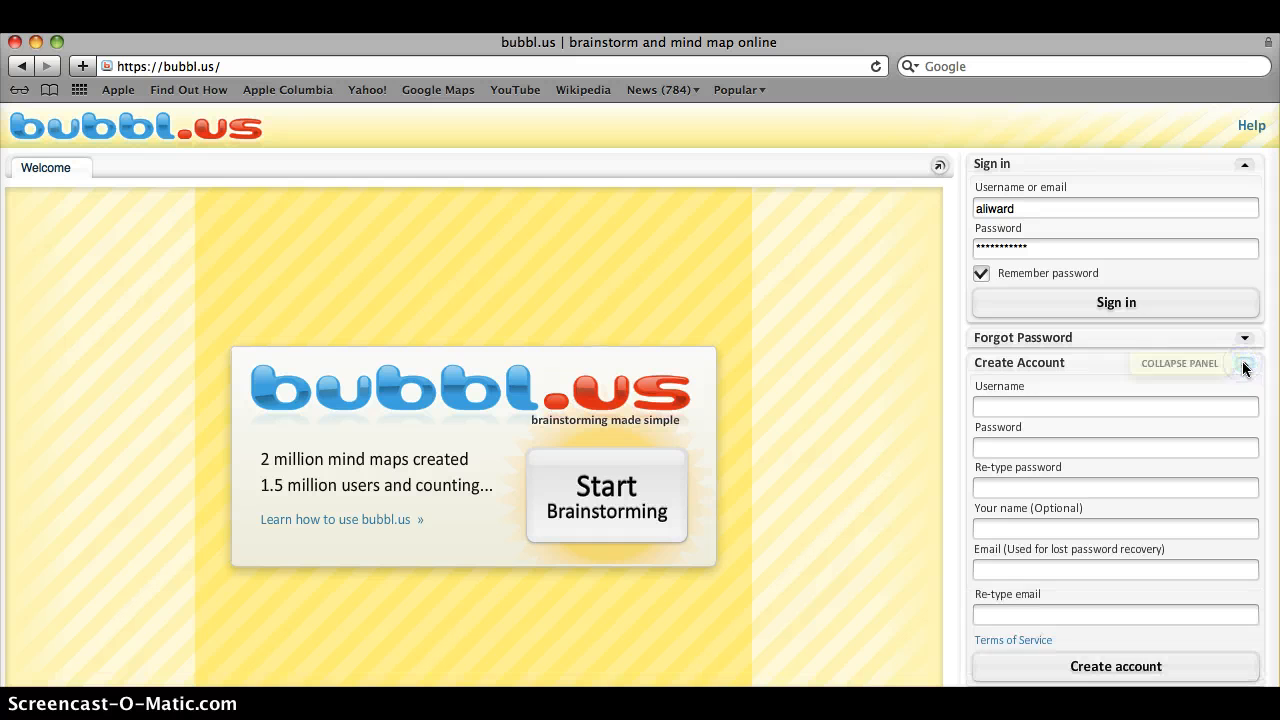
{"action": "left_click", "coordinate": [1244, 364]}
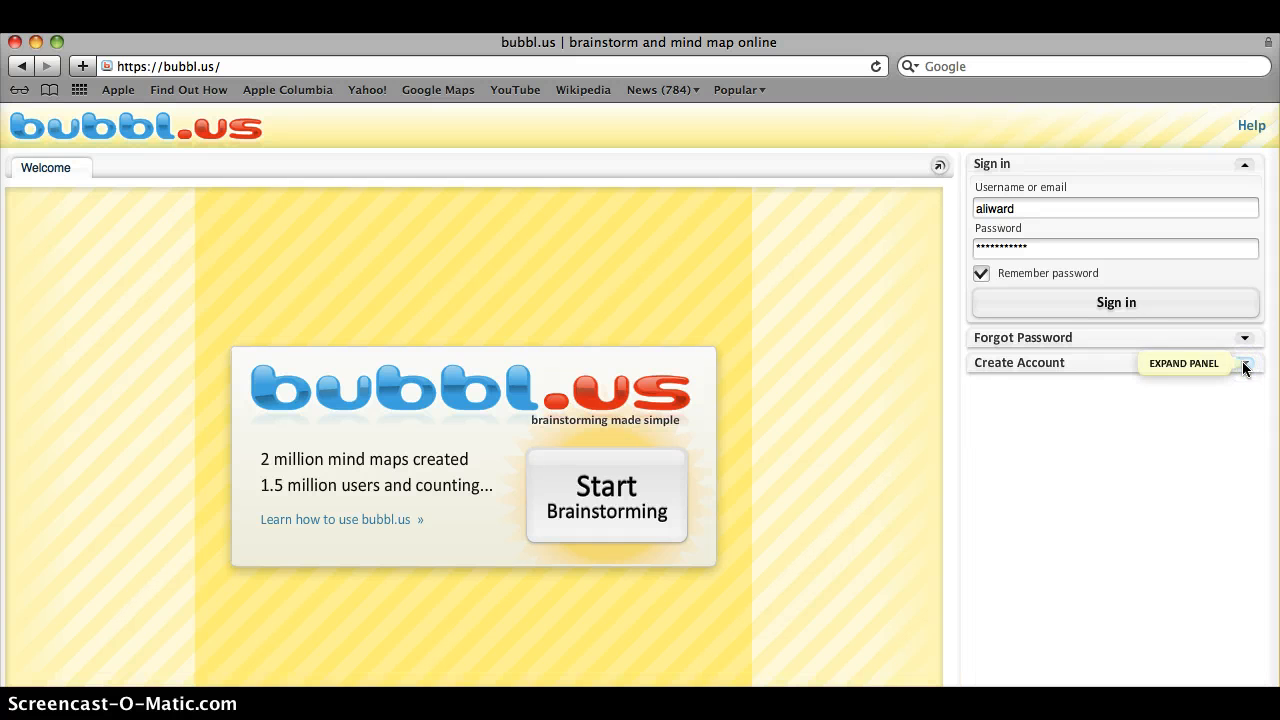
{"action": "left_click", "coordinate": [1148, 304]}
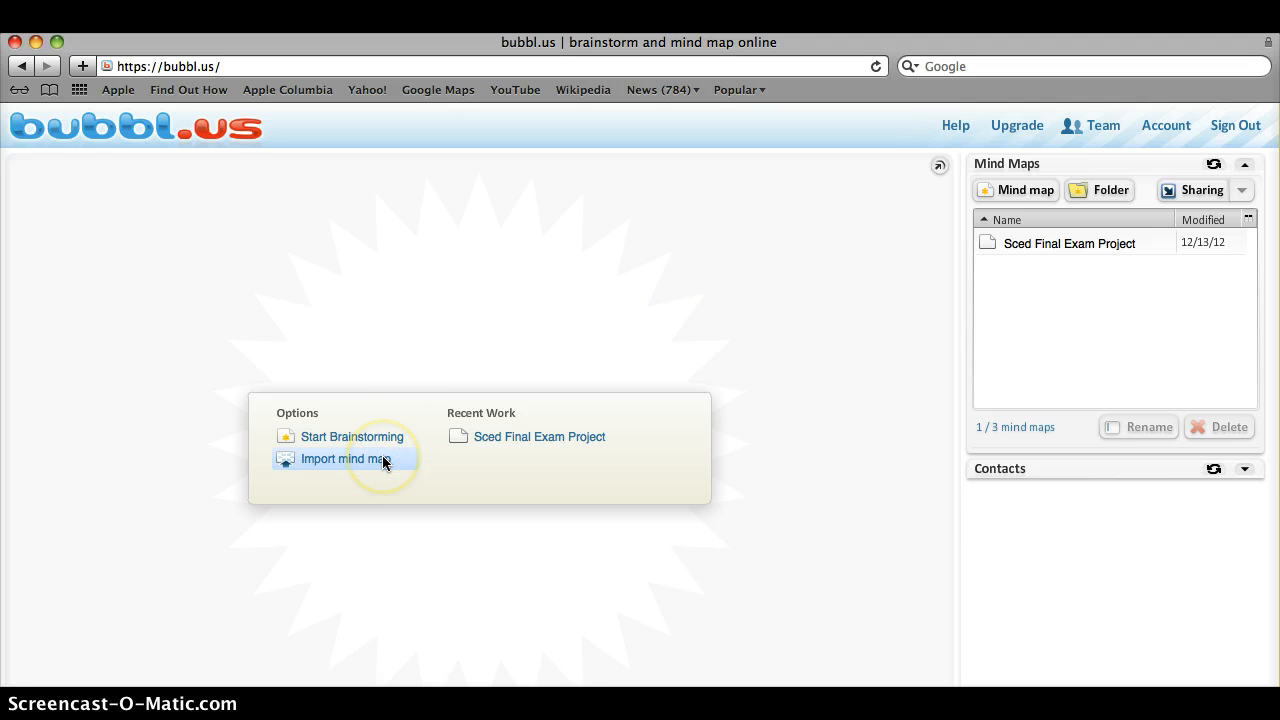
Open the recent mind map Sced Final Exam Project and look over the branches around the Categories bubble
{"action": "left_click", "coordinate": [510, 436]}
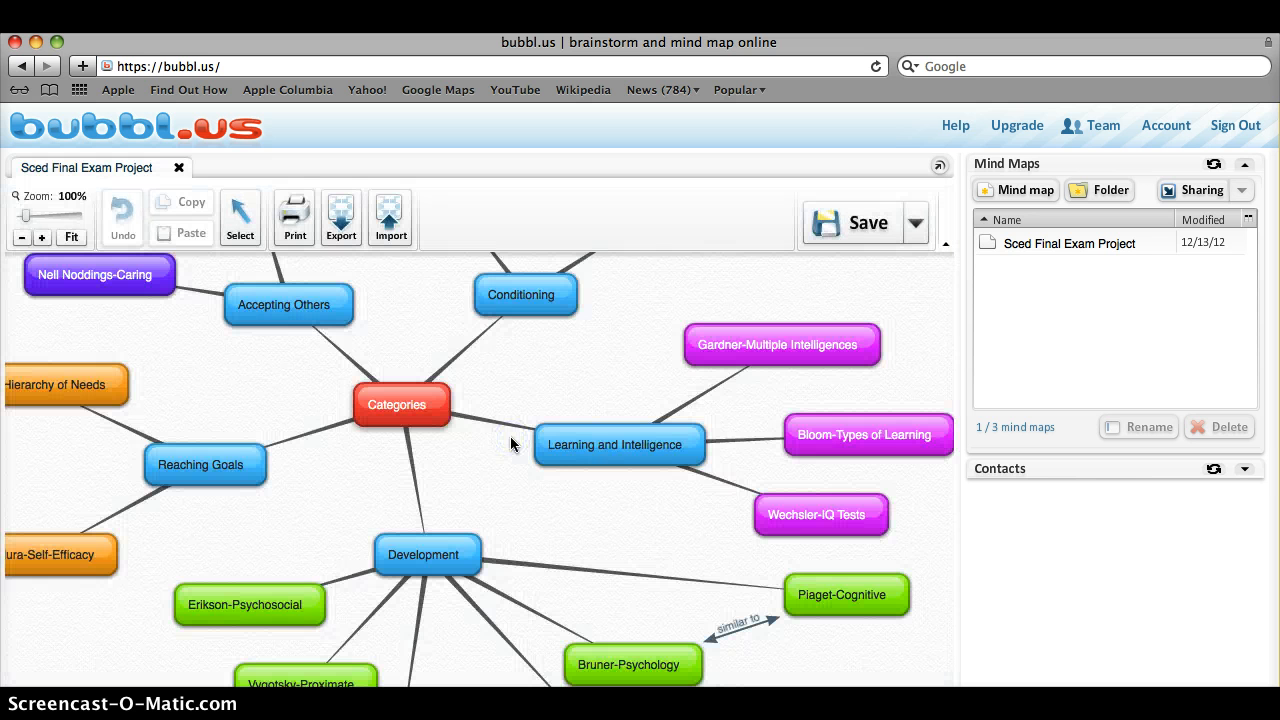
{"action": "left_click", "coordinate": [524, 455]}
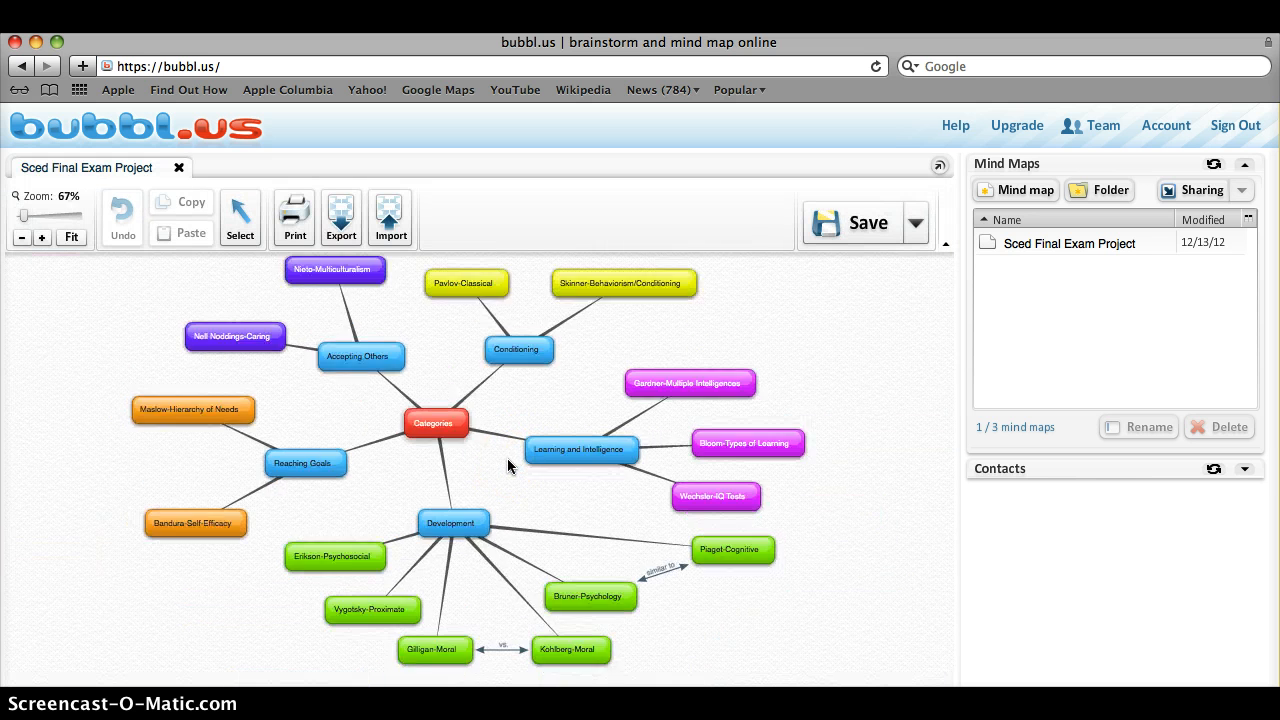
{"action": "scroll", "coordinate": [507, 458], "scroll_direction": "up", "scroll_amount": 3}
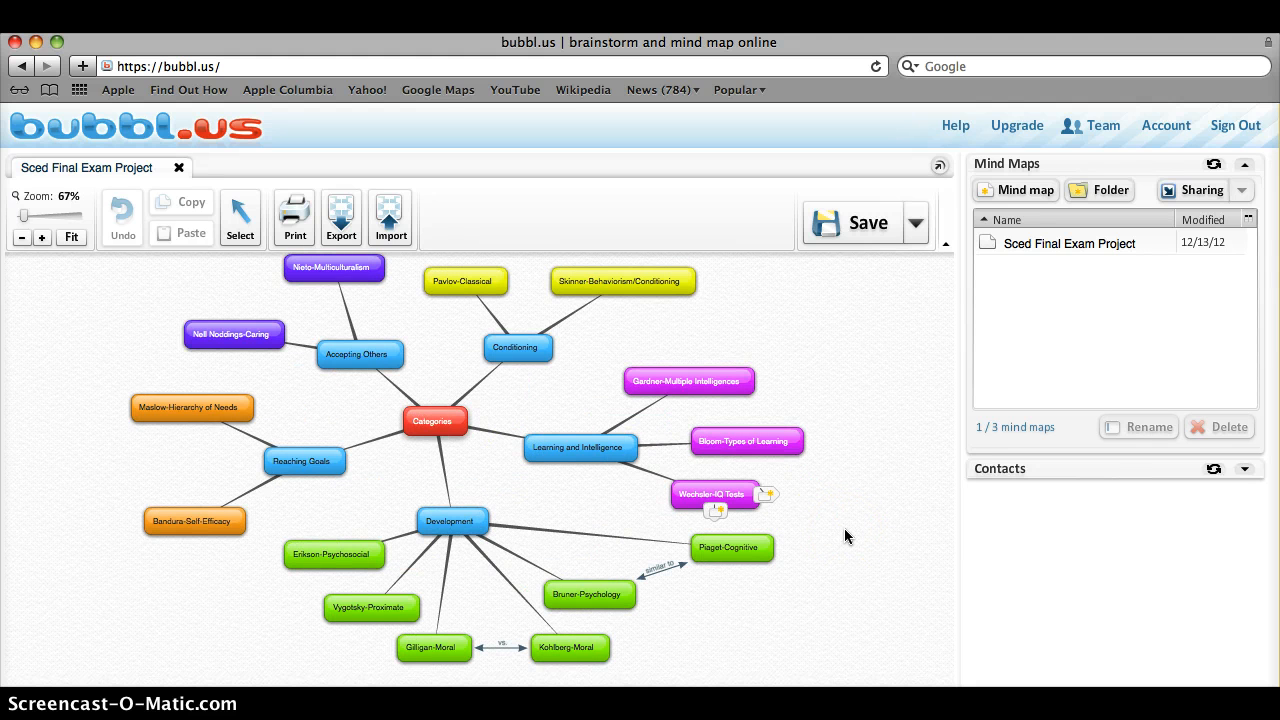
{"action": "scroll", "coordinate": [496, 473], "scroll_direction": "up", "scroll_amount": 3}
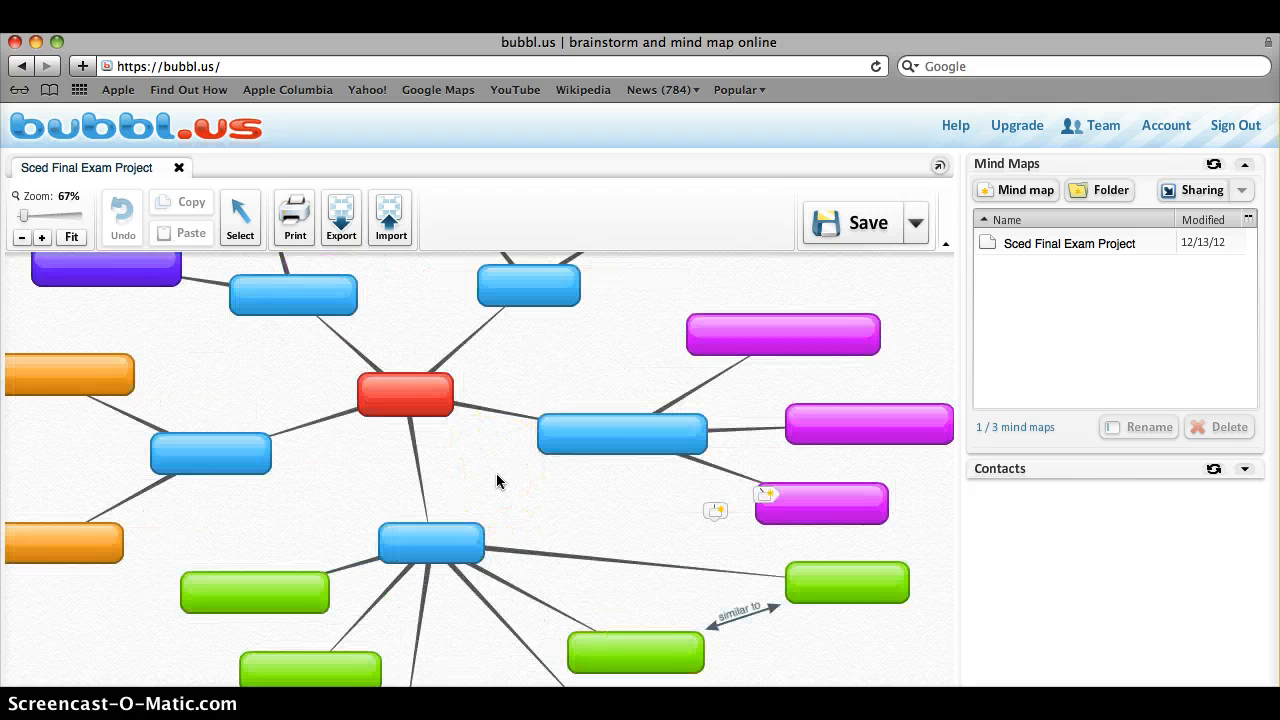
{"action": "left_click", "coordinate": [447, 457]}
{"action": "left_click_drag", "start_coordinate": [447, 457], "coordinate": [511, 474]}
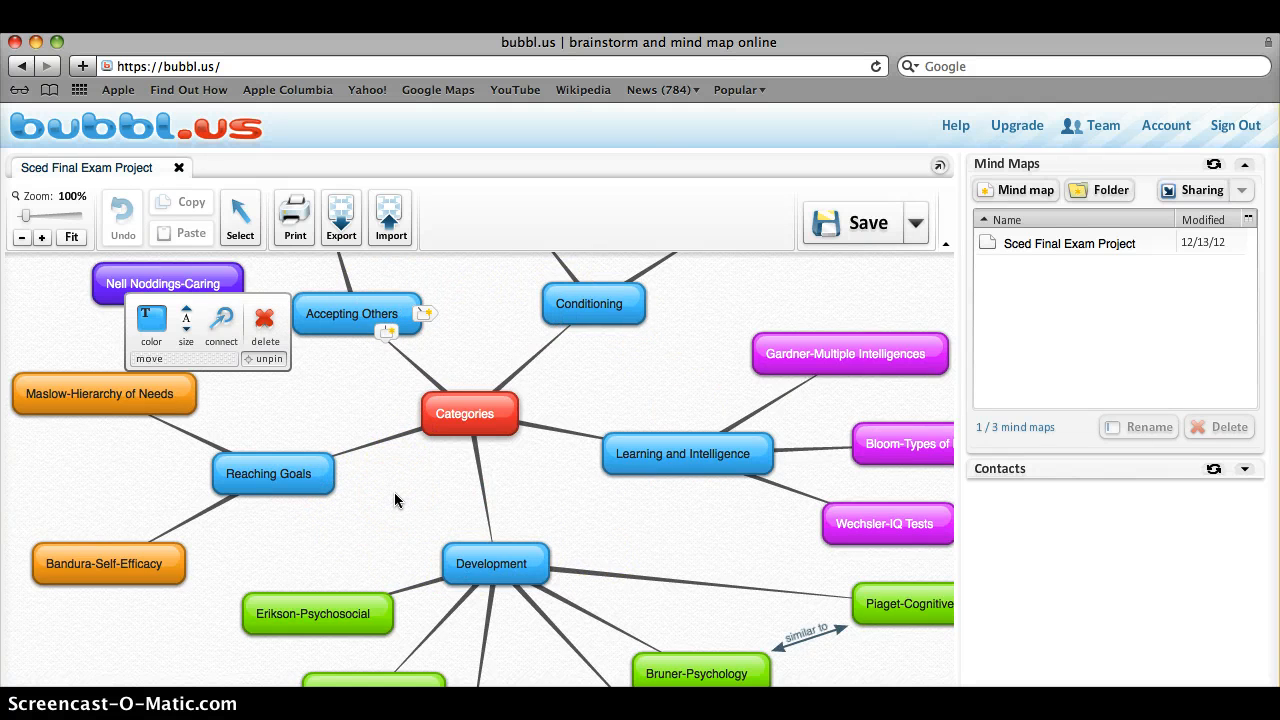
Examine the Development branch with its labelled connections between theorist bubbles, and then the map as a whole
{"action": "scroll", "coordinate": [394, 492], "scroll_direction": "down", "scroll_amount": 3}
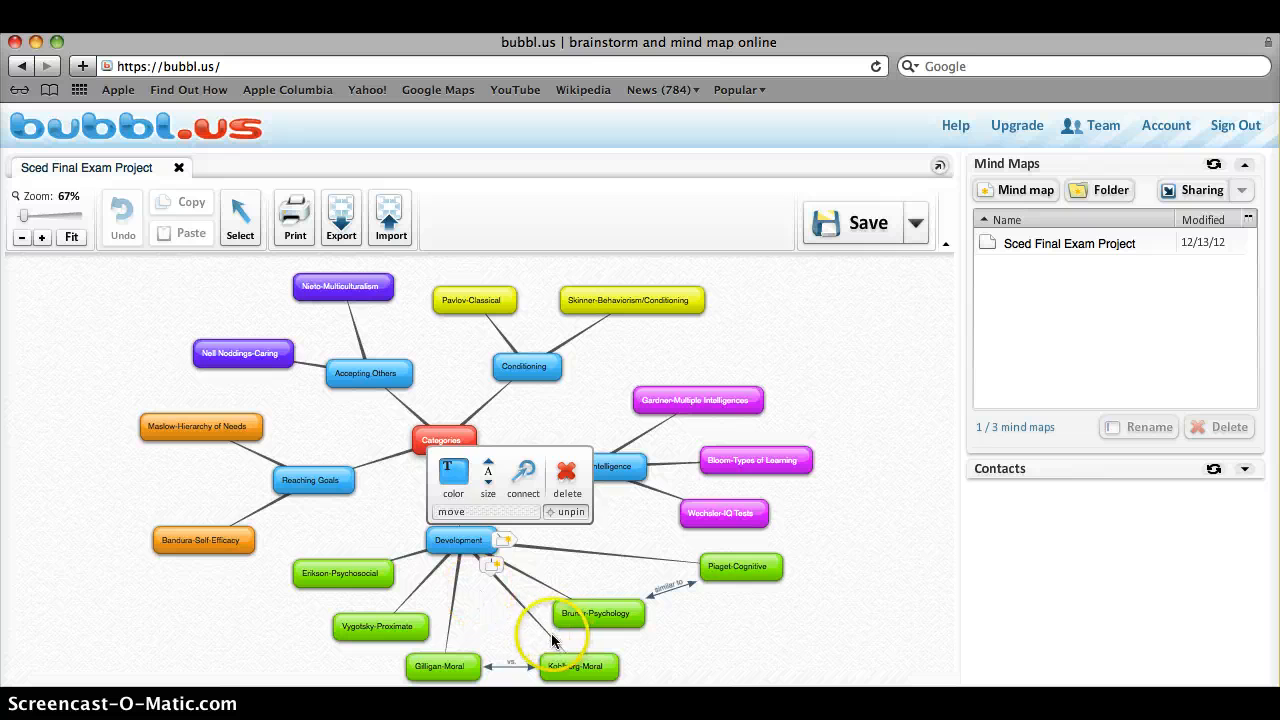
{"action": "scroll", "coordinate": [509, 631], "scroll_direction": "up", "scroll_amount": 3}
{"action": "scroll", "coordinate": [510, 632], "scroll_direction": "up", "scroll_amount": 2}
{"action": "left_click_drag", "start_coordinate": [510, 632], "coordinate": [484, 543]}
{"action": "left_click", "coordinate": [386, 609]}
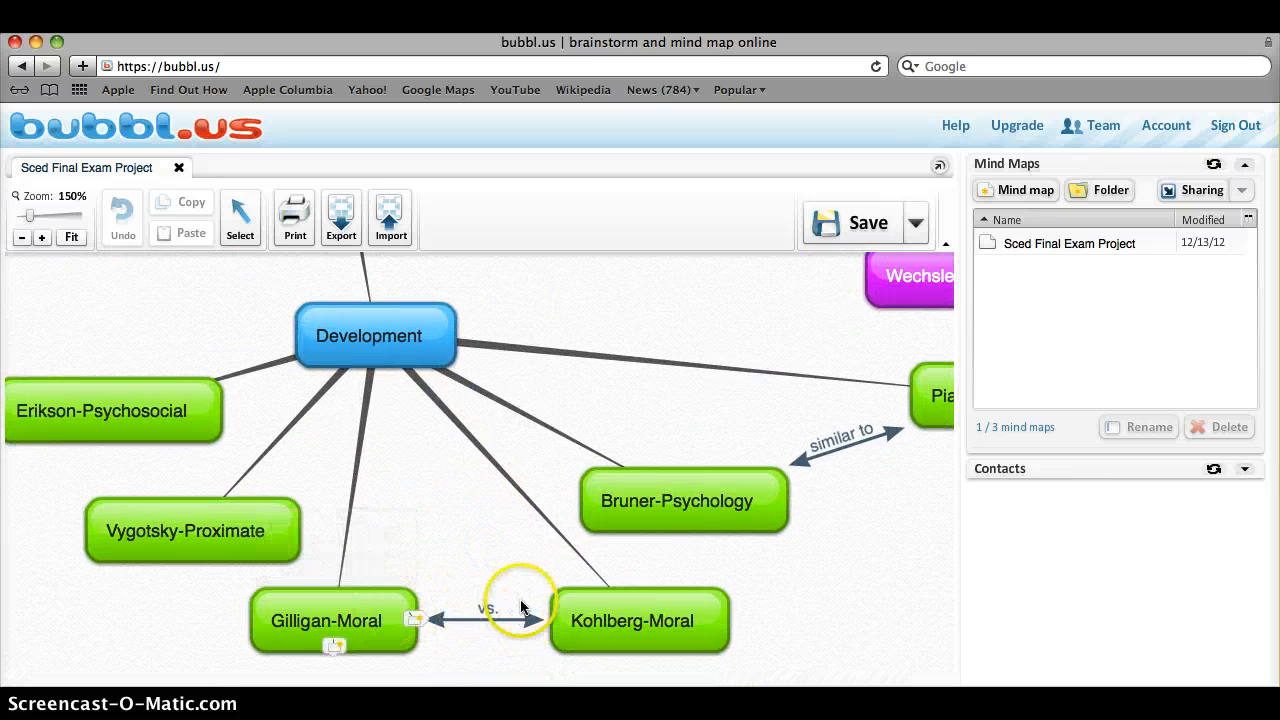
{"action": "left_click_drag", "start_coordinate": [858, 522], "coordinate": [814, 580]}
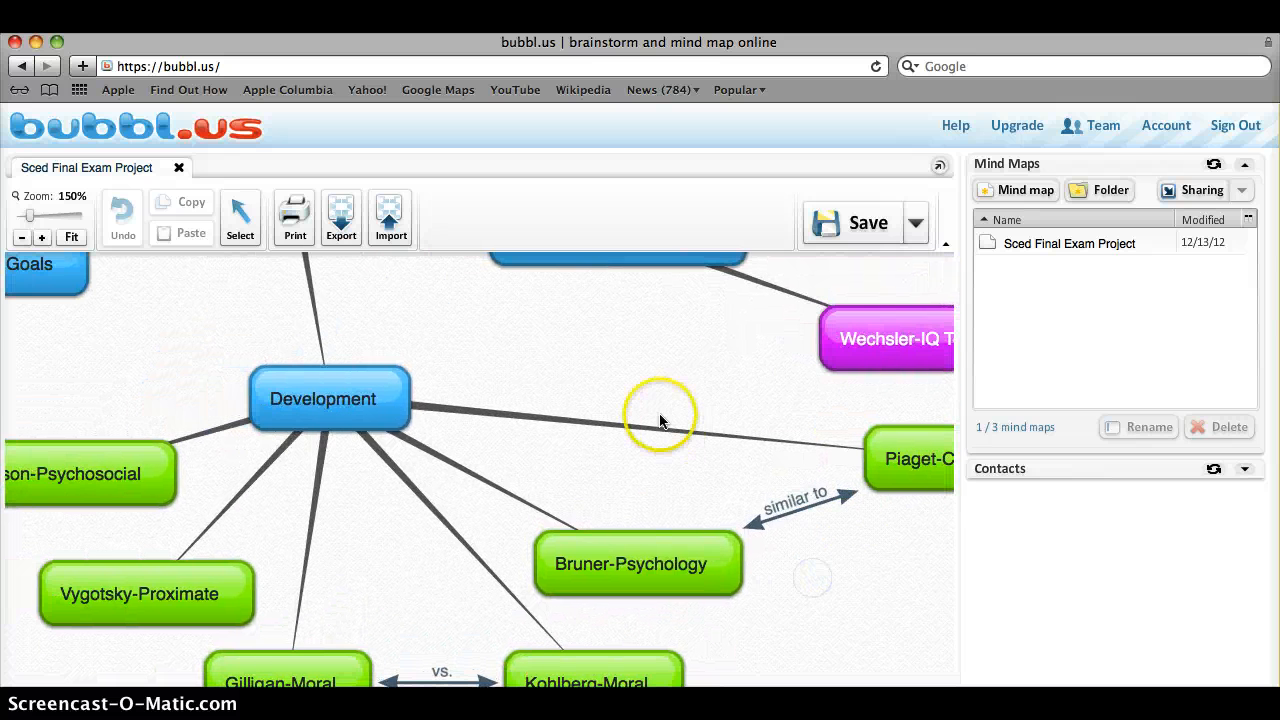
{"action": "scroll", "coordinate": [660, 421], "scroll_direction": "down", "scroll_amount": 2}
{"action": "left_click", "coordinate": [605, 378]}
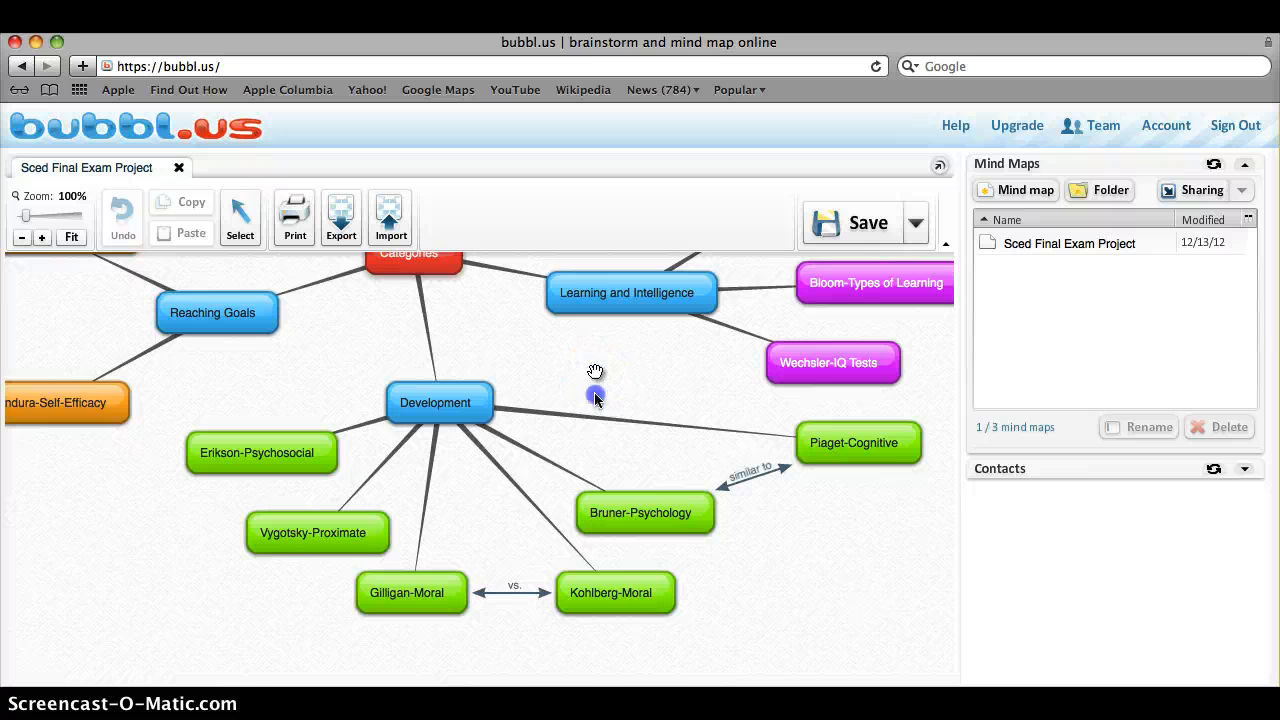
{"action": "left_click_drag", "start_coordinate": [595, 398], "coordinate": [636, 530]}
{"action": "left_click", "coordinate": [413, 405]}
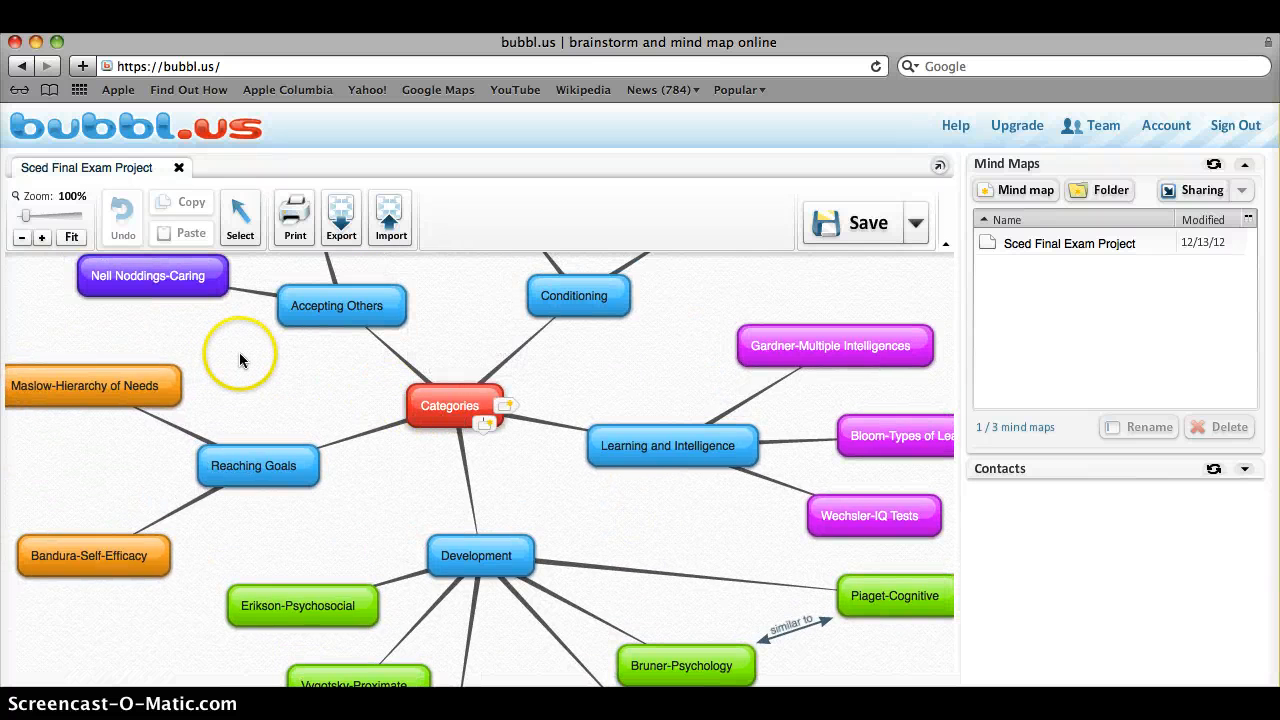
{"action": "scroll", "coordinate": [274, 360], "scroll_direction": "down", "scroll_amount": 2}
{"action": "left_click_drag", "start_coordinate": [270, 357], "coordinate": [288, 406]}
{"action": "left_click", "coordinate": [293, 218]}
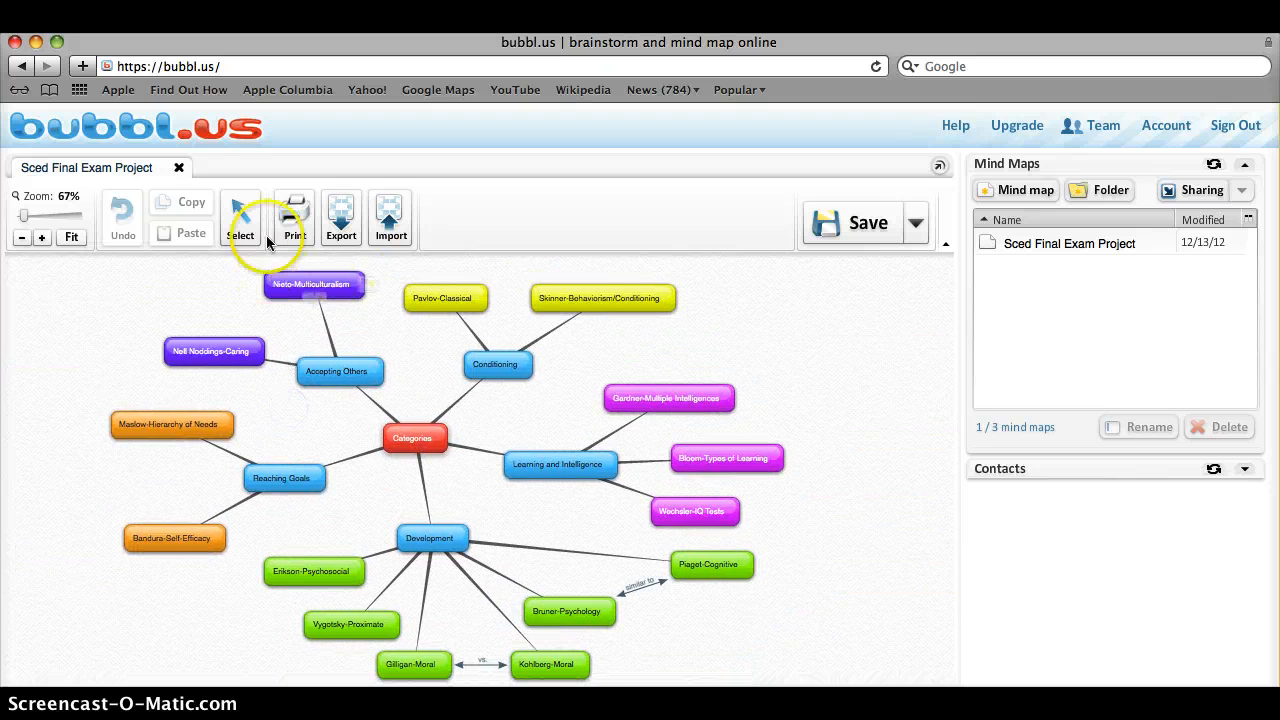
{"action": "left_click", "coordinate": [348, 224]}
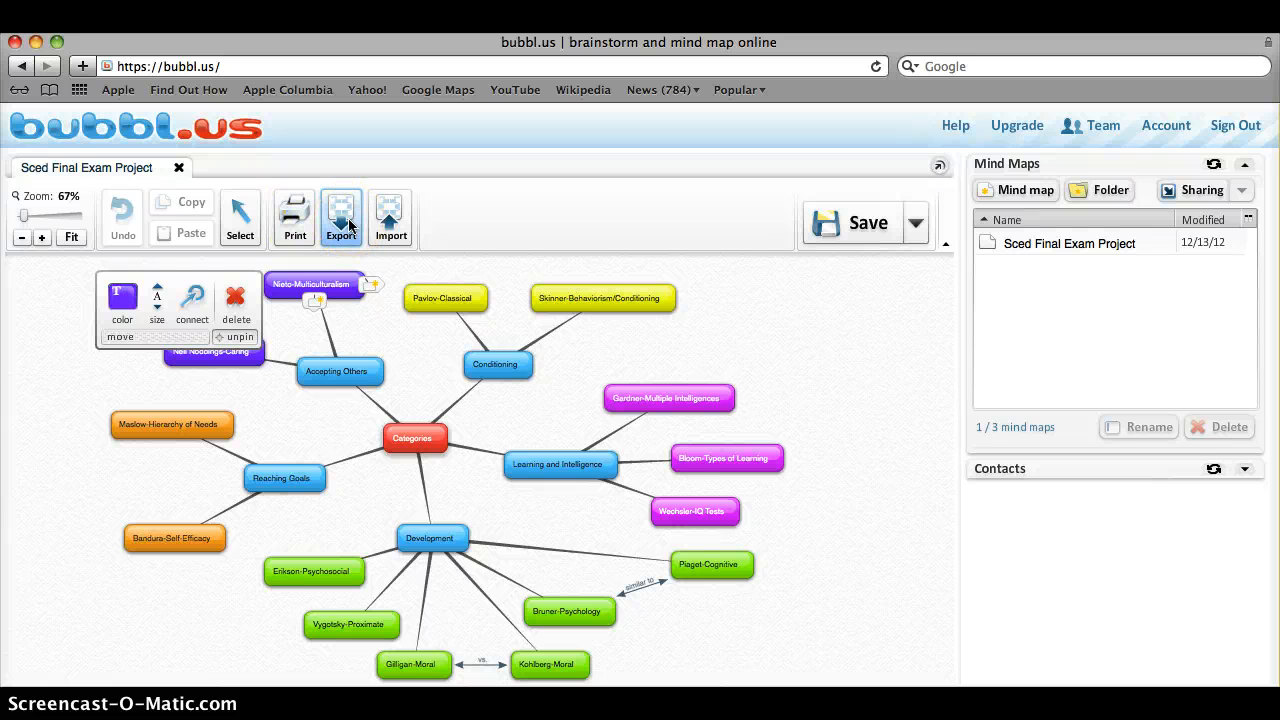
{"action": "left_click", "coordinate": [390, 222]}
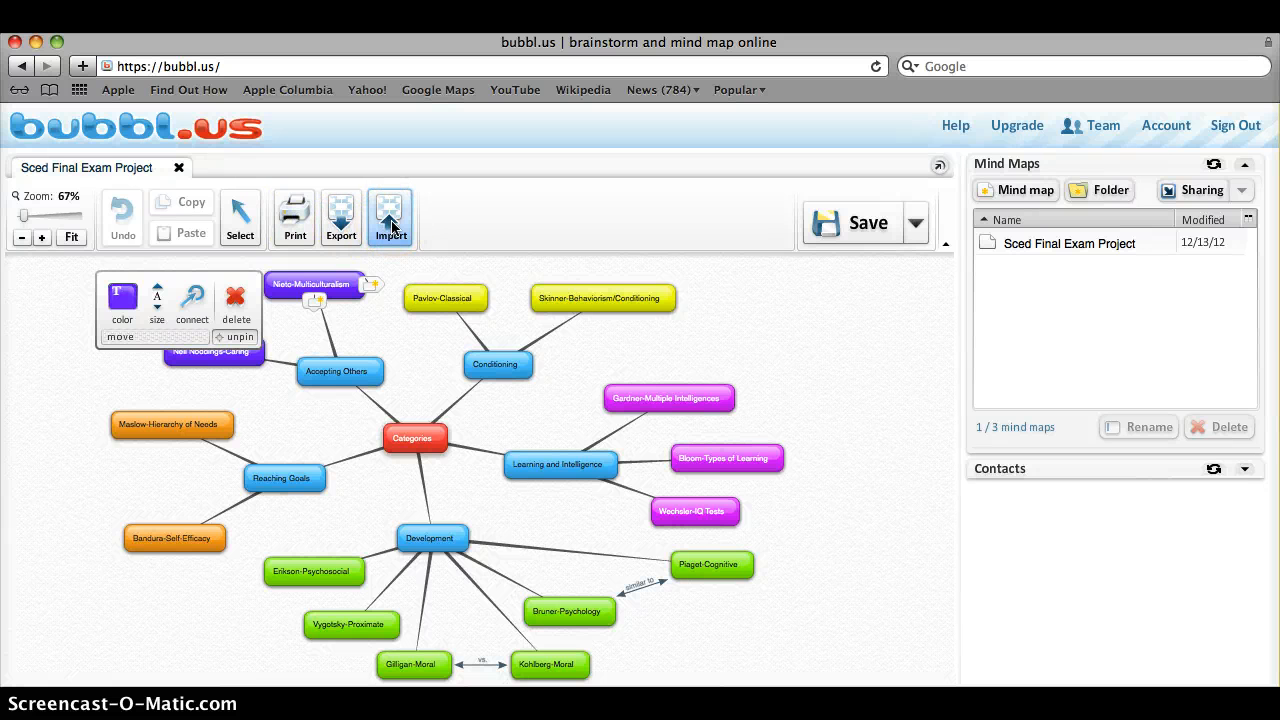
{"action": "left_click", "coordinate": [242, 222]}
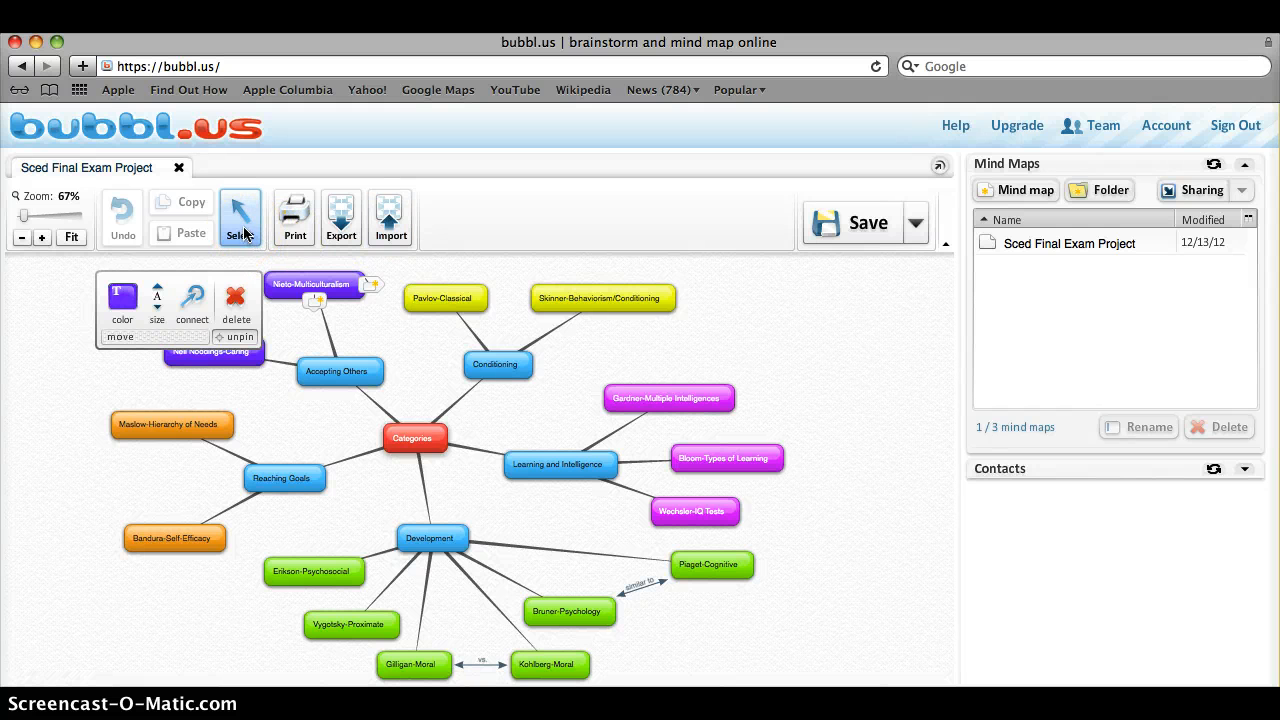
{"action": "left_click", "coordinate": [125, 230]}
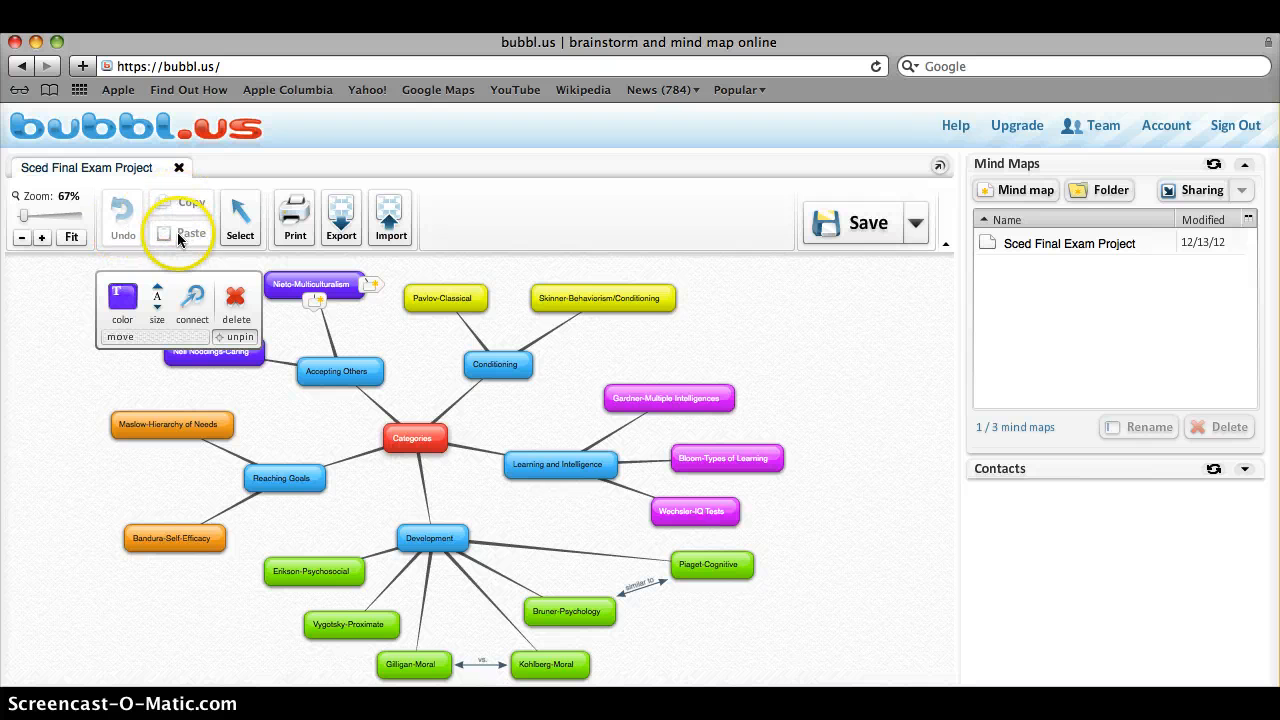
Zoom the mind map in and out, then fit the whole map to the canvas
{"action": "left_click", "coordinate": [42, 238]}
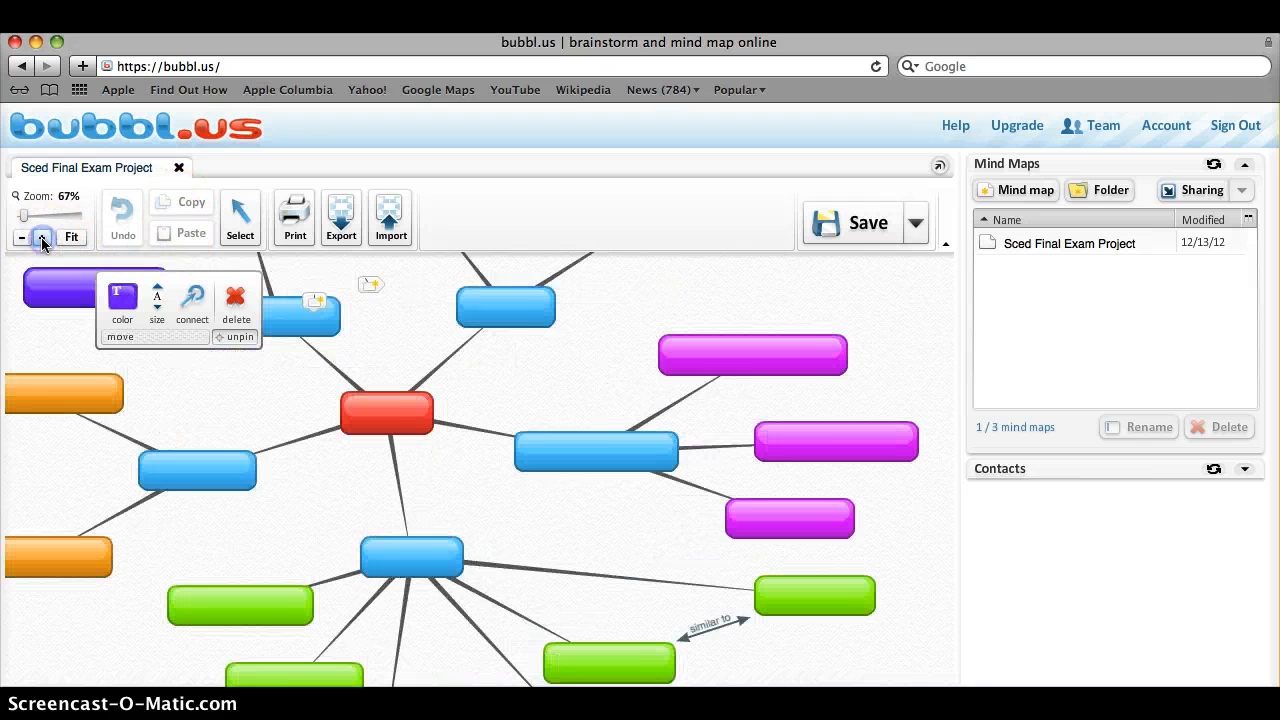
{"action": "left_click", "coordinate": [42, 238]}
{"action": "left_click", "coordinate": [23, 238]}
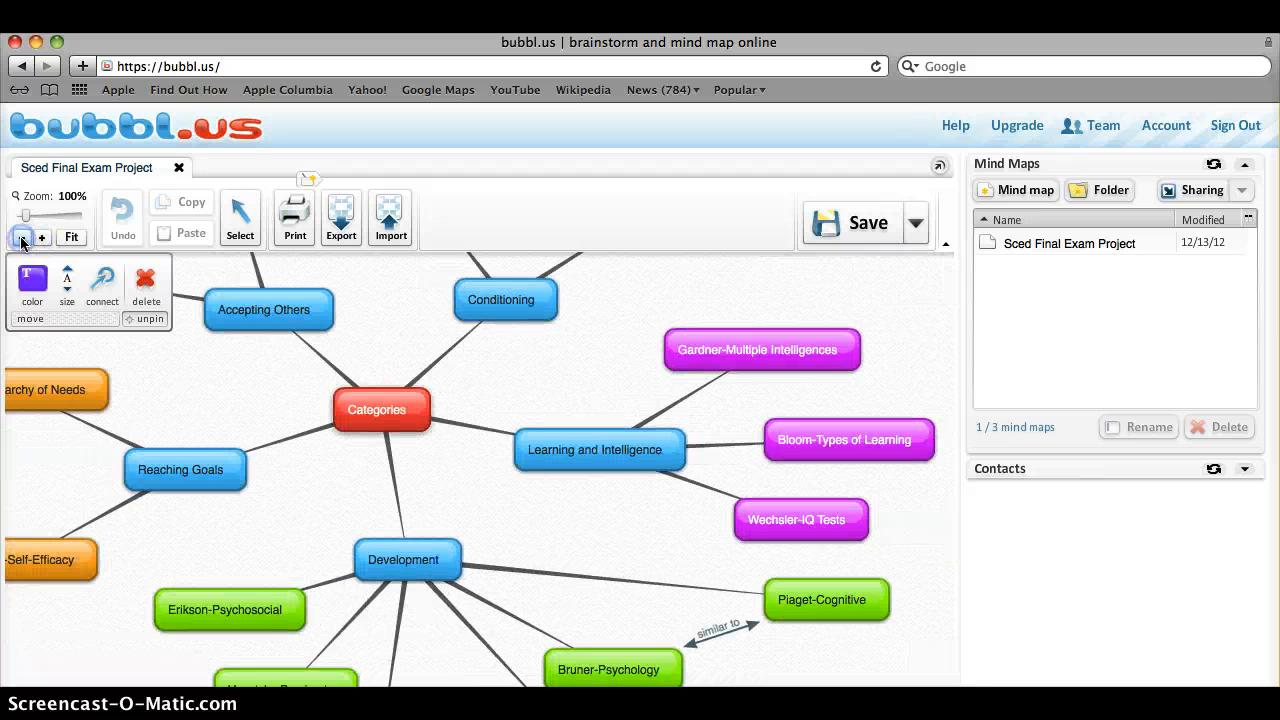
{"action": "left_click", "coordinate": [23, 238]}
{"action": "left_click", "coordinate": [71, 237]}
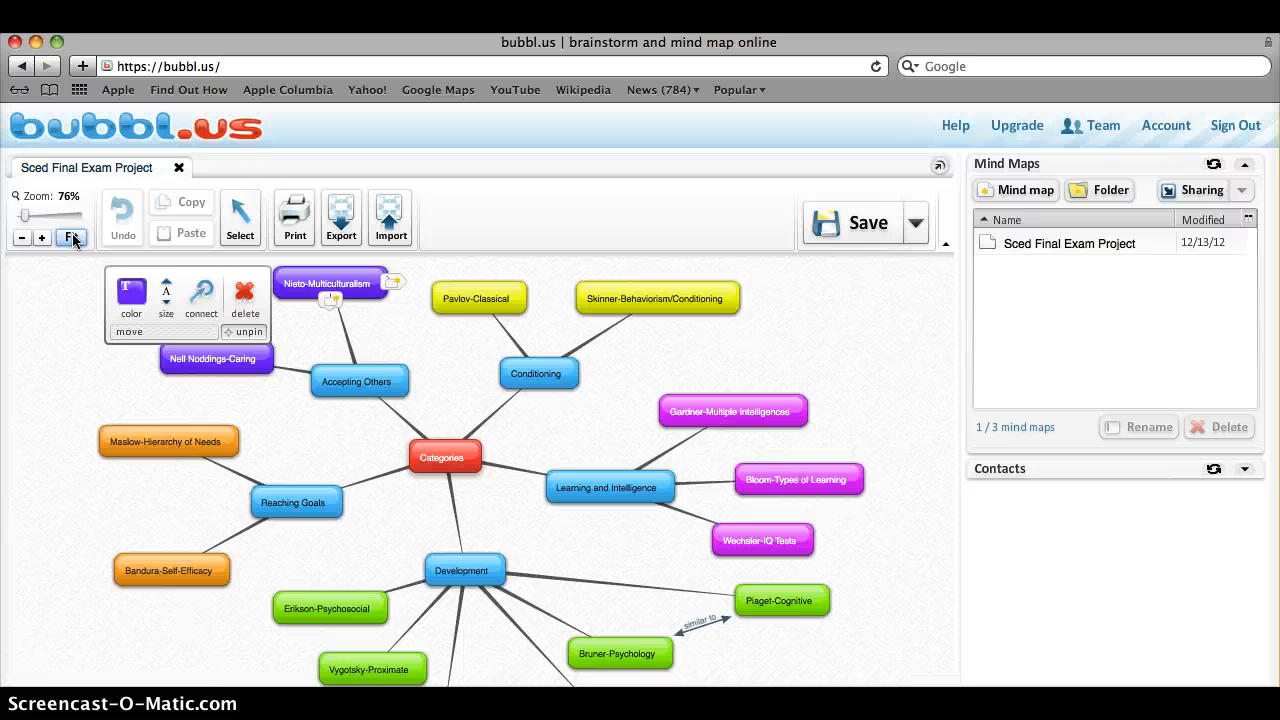
View the extra save options for the mind map and close them without changing anything
{"action": "left_click", "coordinate": [918, 228]}
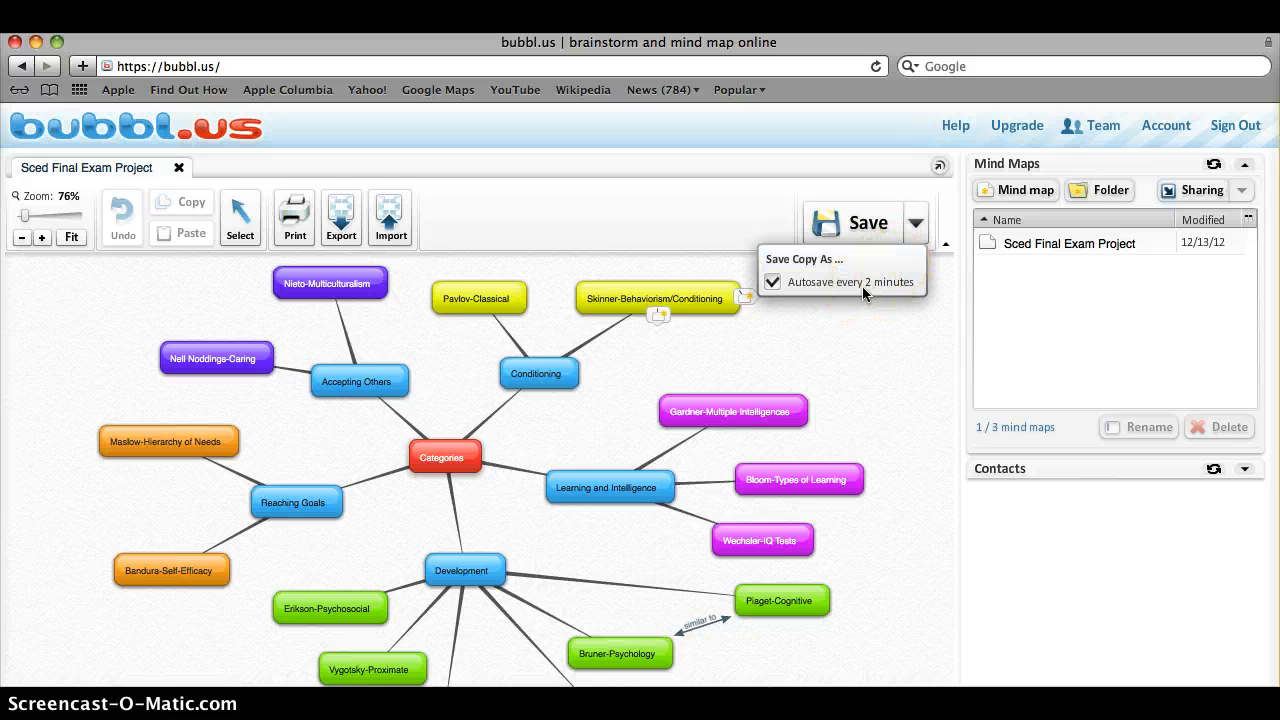
{"action": "left_click", "coordinate": [917, 226]}
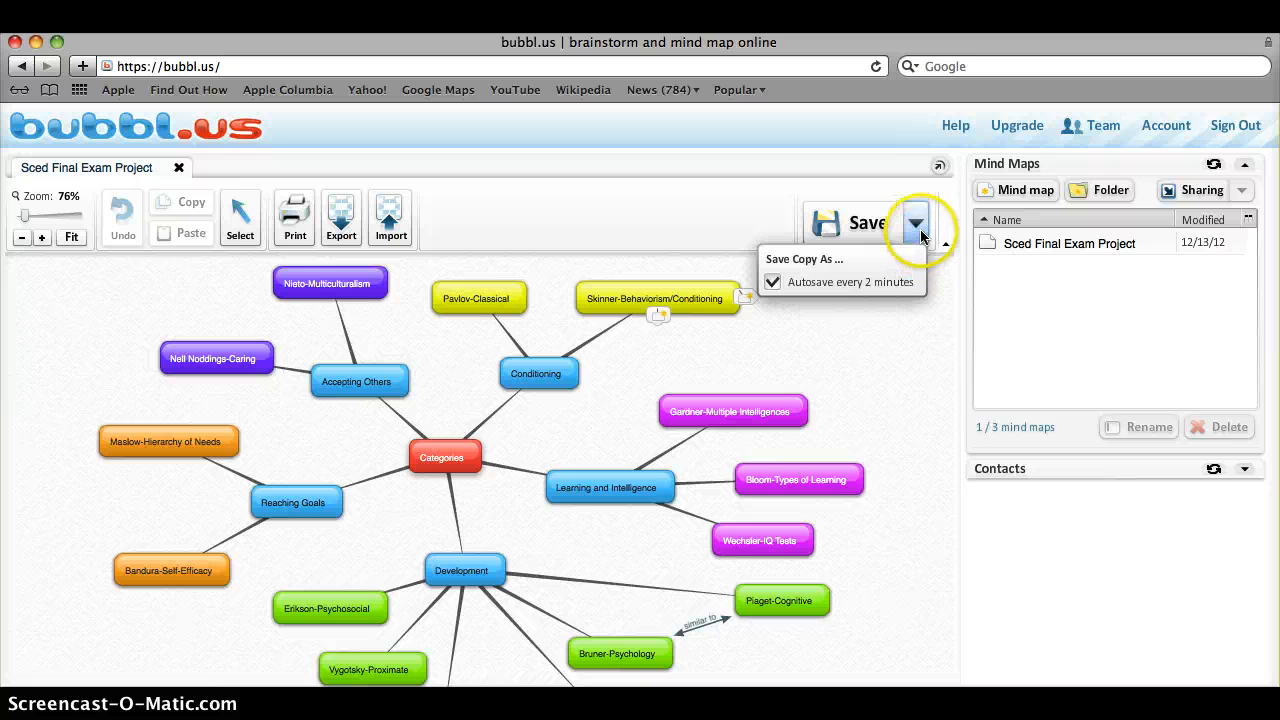
{"action": "left_click", "coordinate": [920, 350]}
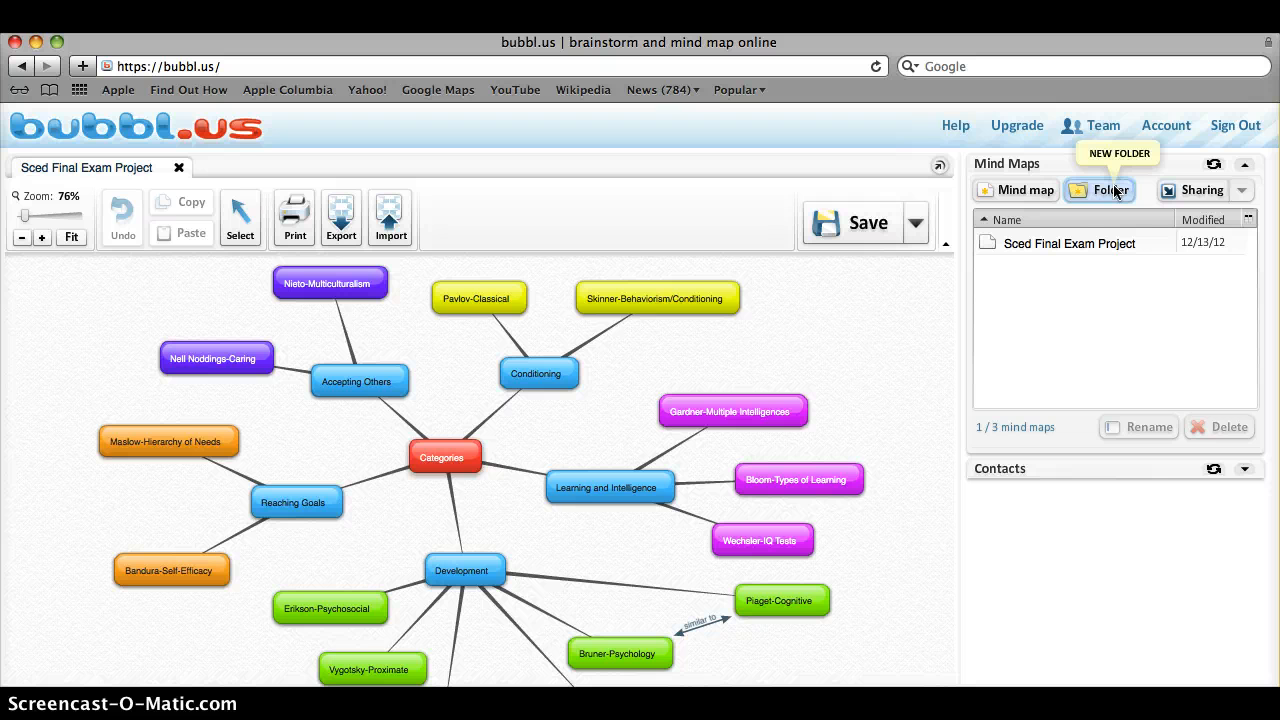
Look at the contact tools, then select Sced Final Exam Project in the list of mind maps
{"action": "left_click", "coordinate": [1025, 194]}
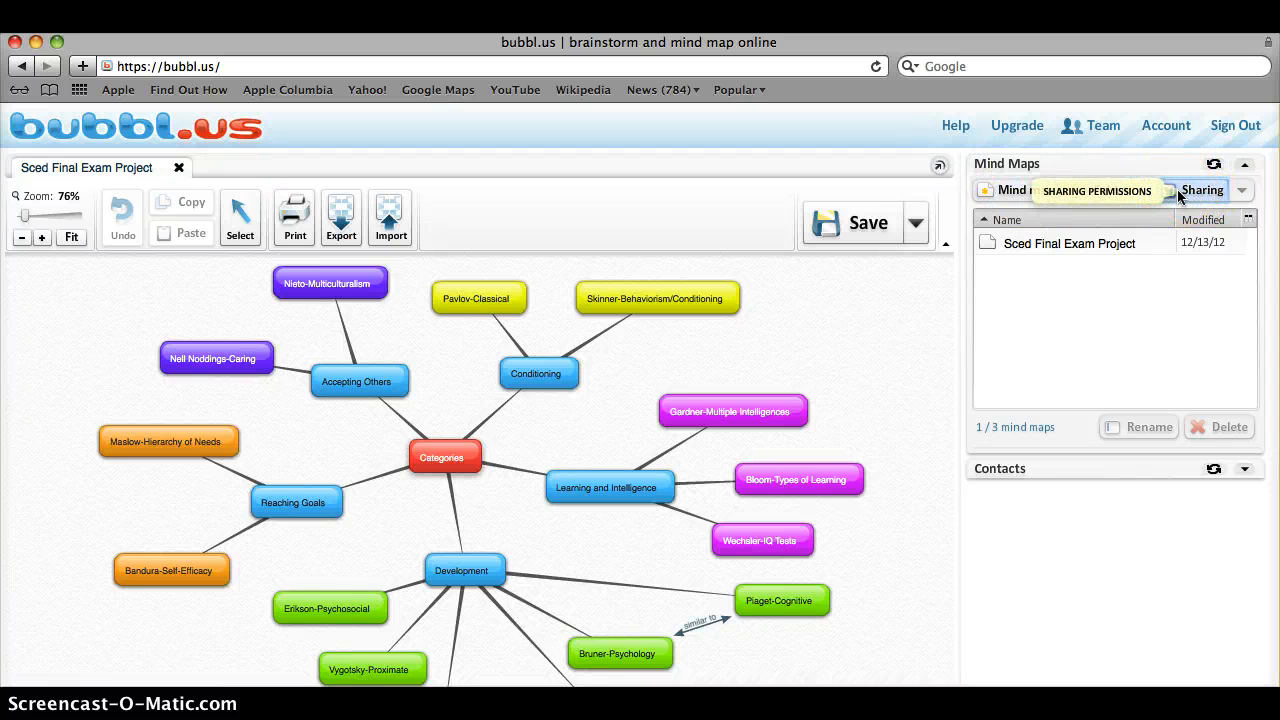
{"action": "left_click", "coordinate": [1245, 472]}
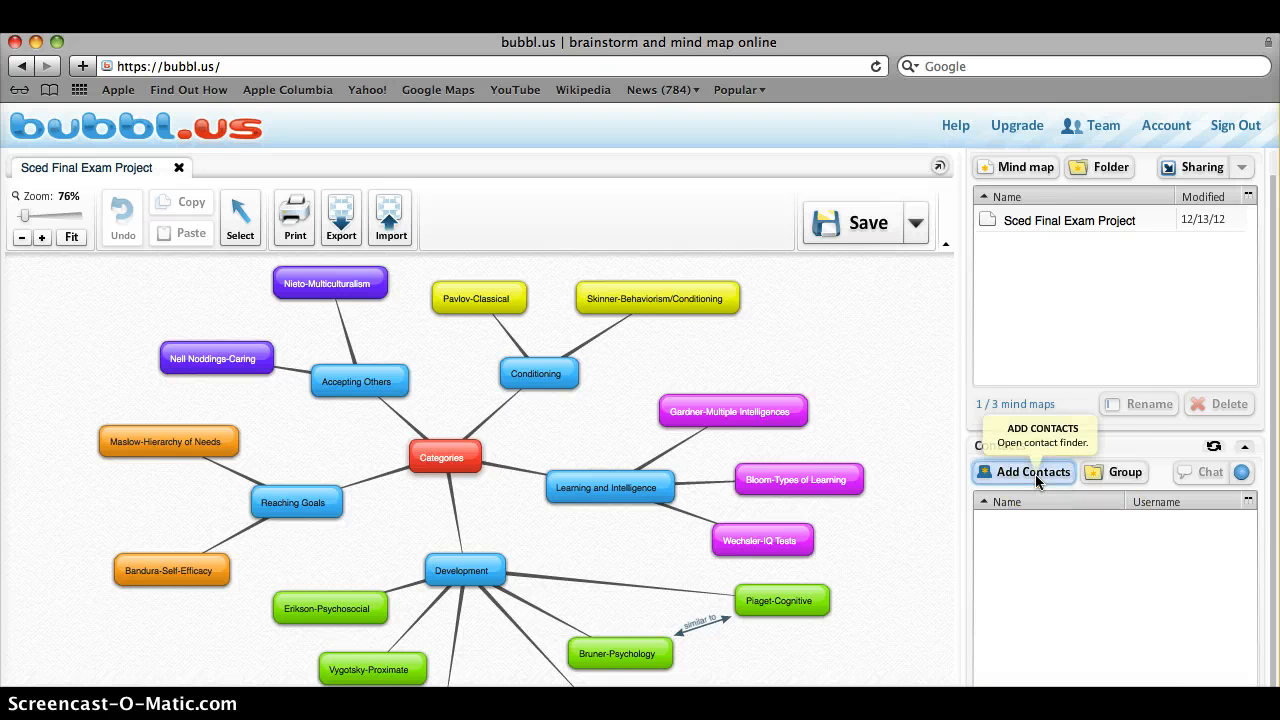
{"action": "left_click", "coordinate": [1245, 447]}
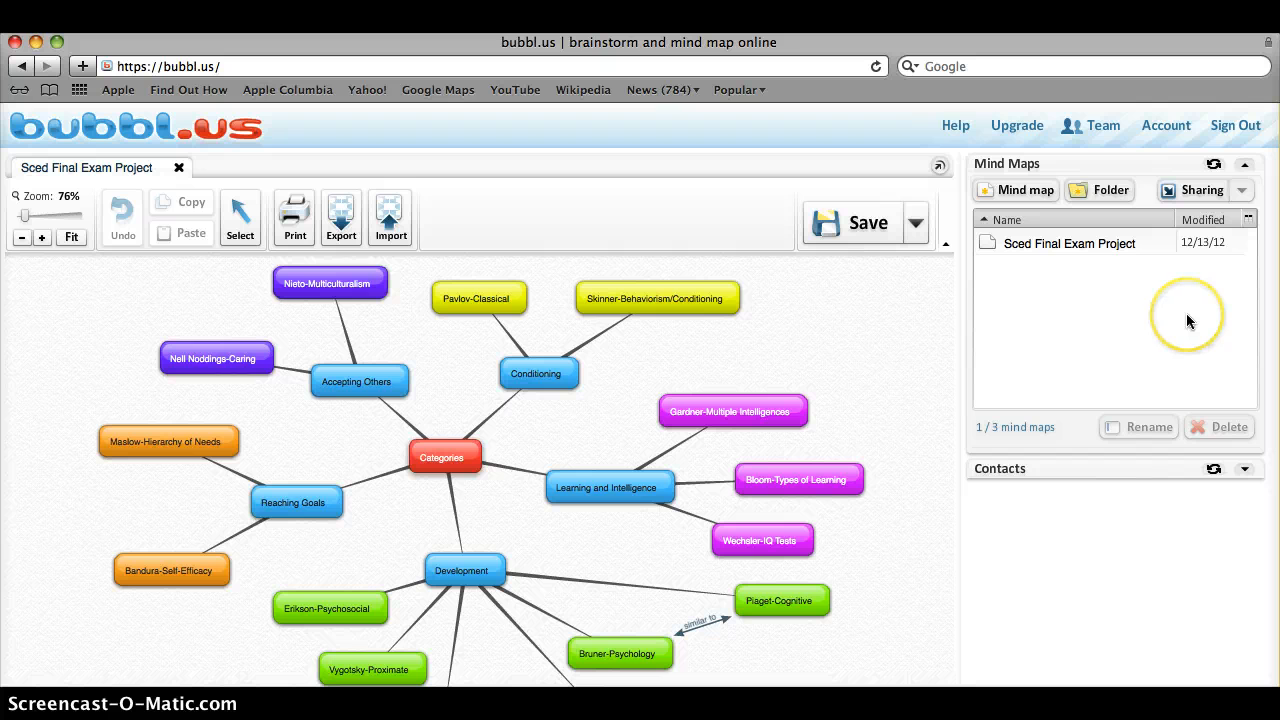
{"action": "left_click", "coordinate": [1108, 246]}
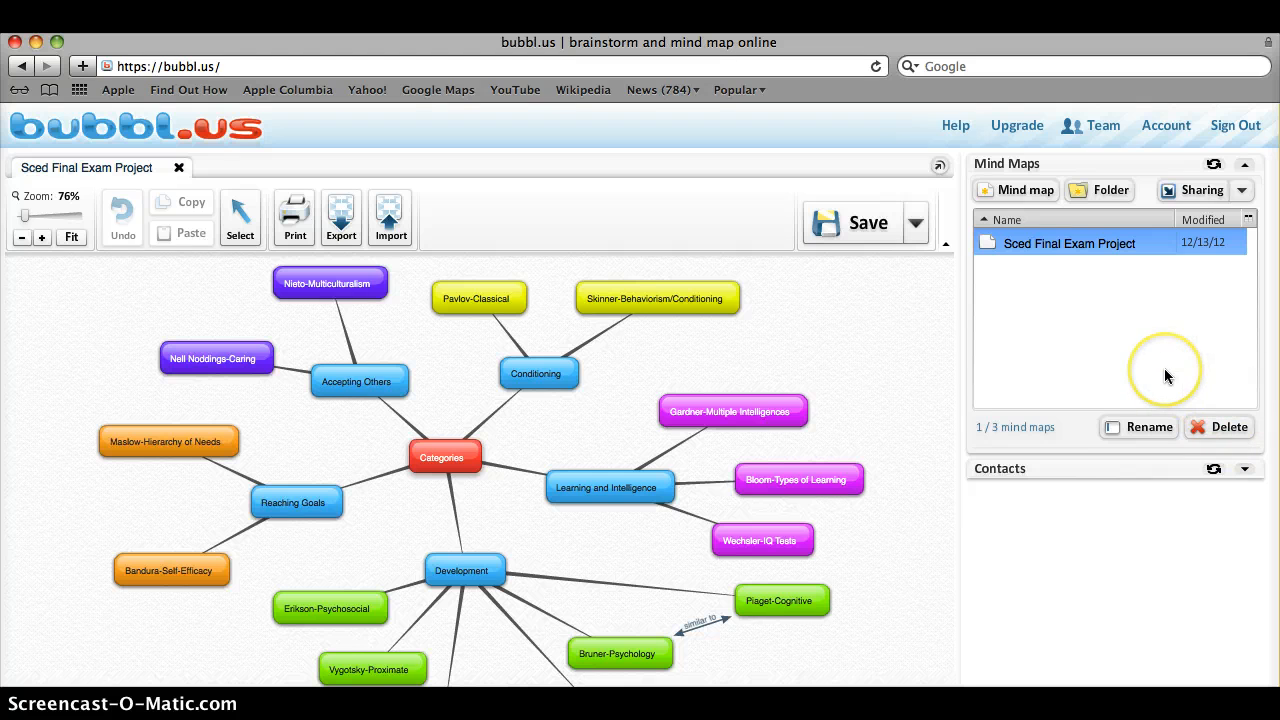
View the account upgrade plans and return to the mind map
{"action": "left_click", "coordinate": [1163, 124]}
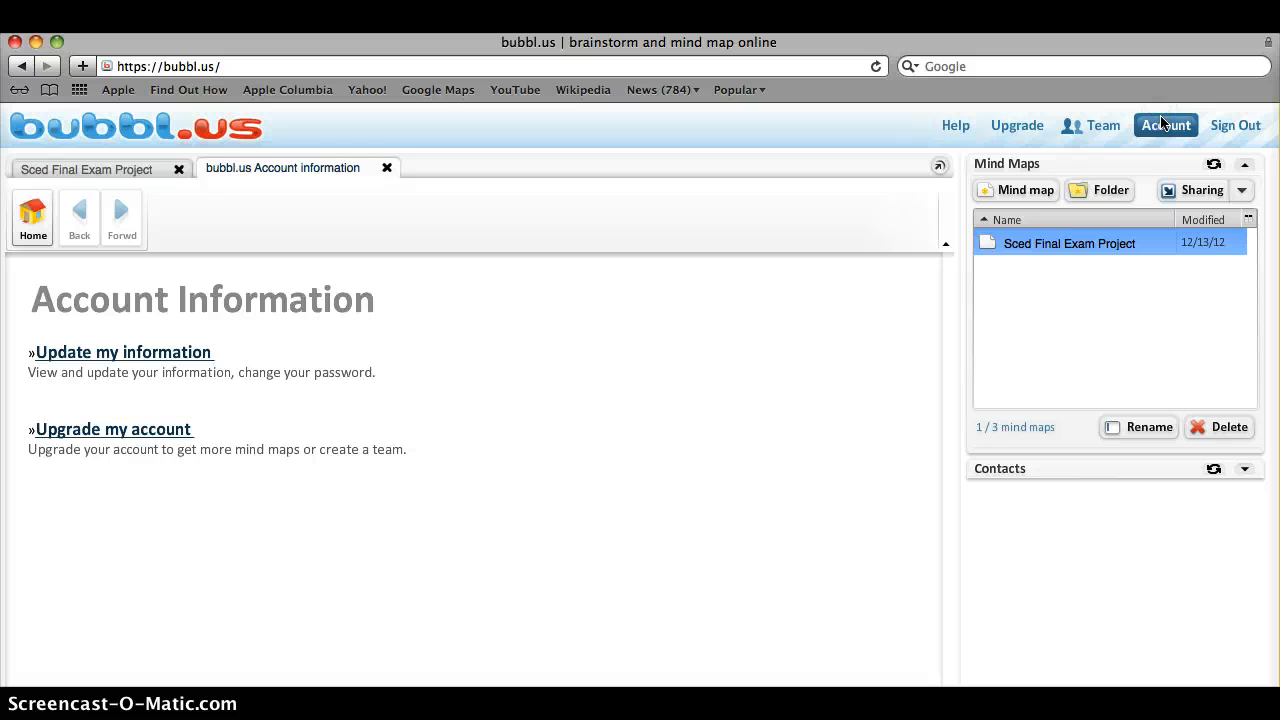
{"action": "left_click", "coordinate": [163, 430]}
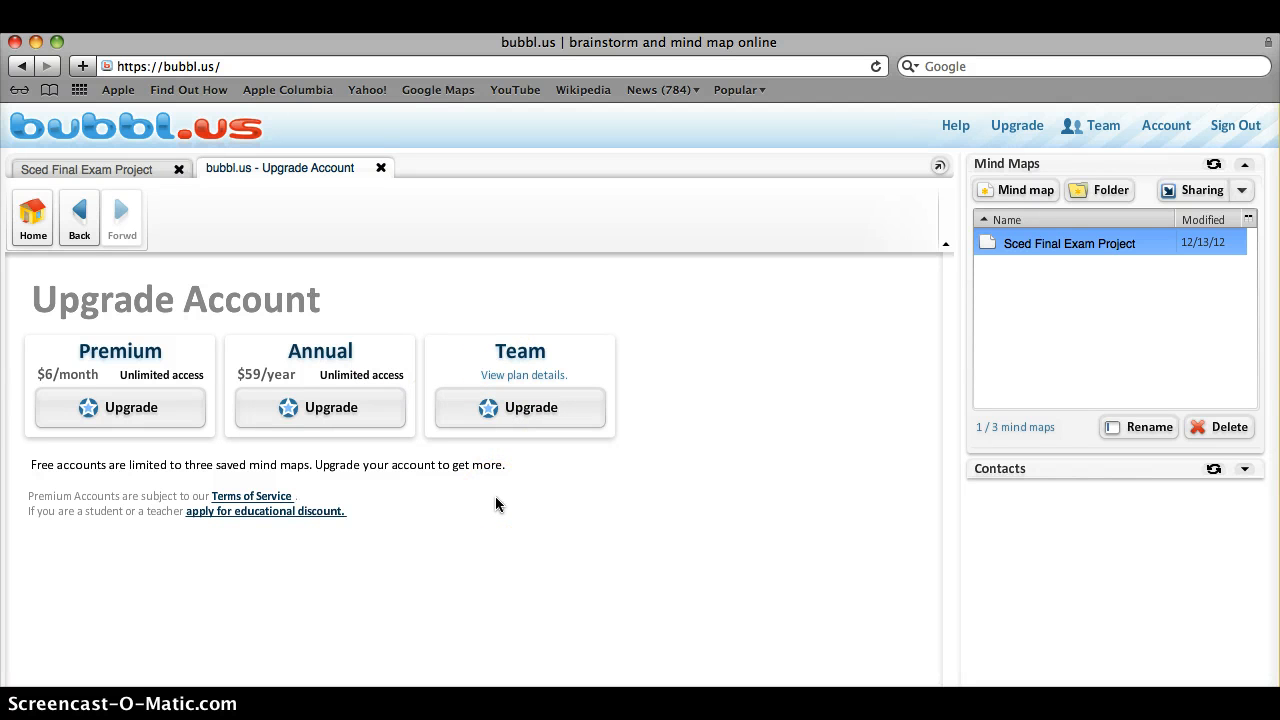
{"action": "left_click", "coordinate": [380, 170]}
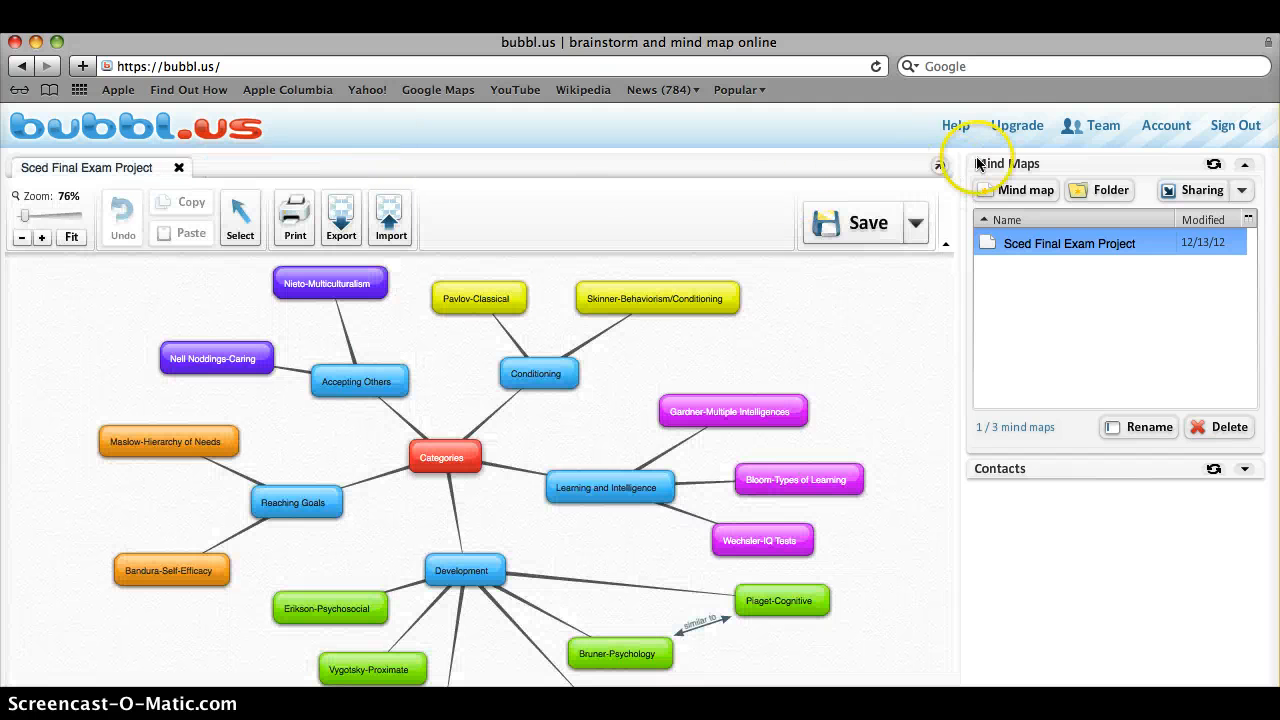
View the page for updating the account information and close it without making changes
{"action": "left_click", "coordinate": [1150, 128]}
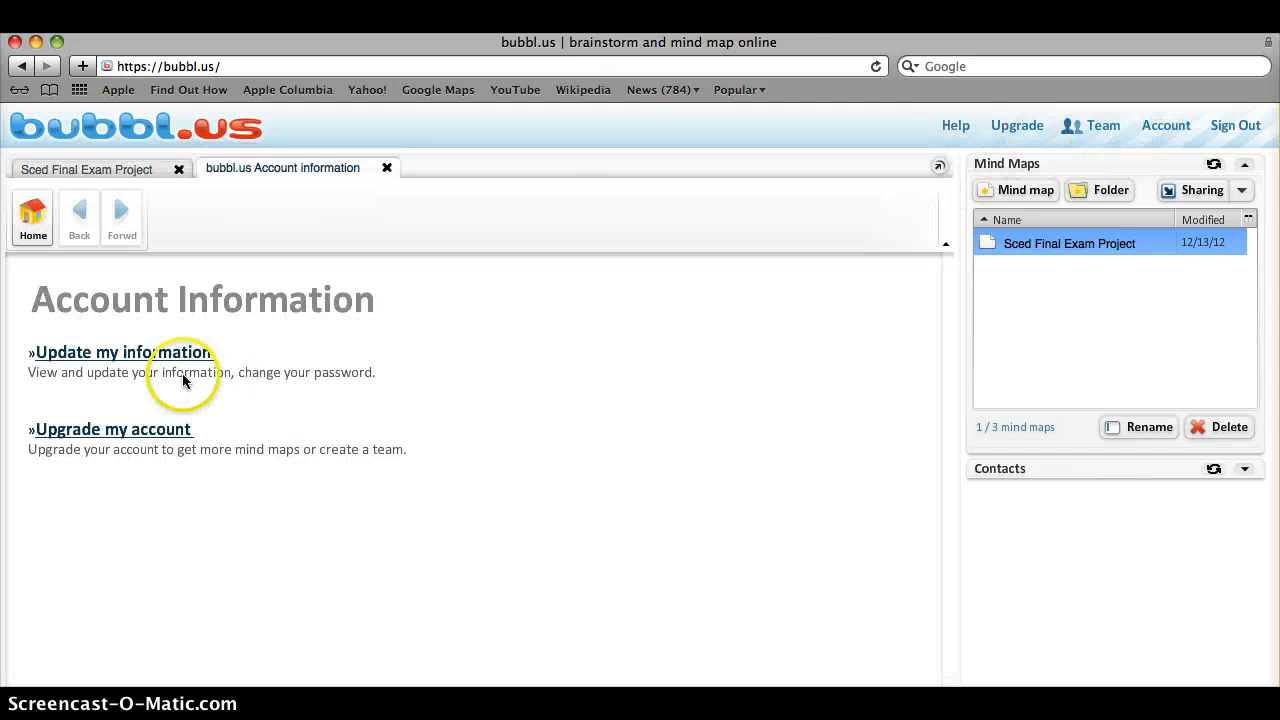
{"action": "left_click", "coordinate": [172, 356]}
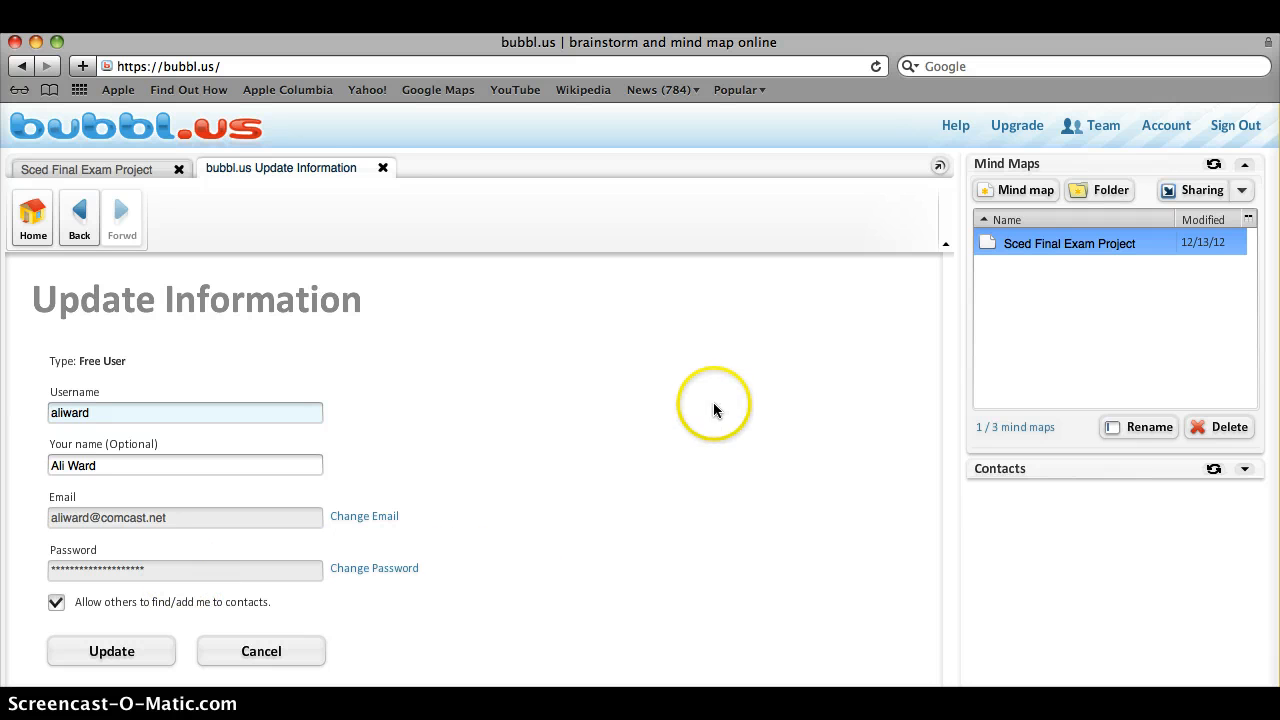
{"action": "left_click", "coordinate": [383, 169]}
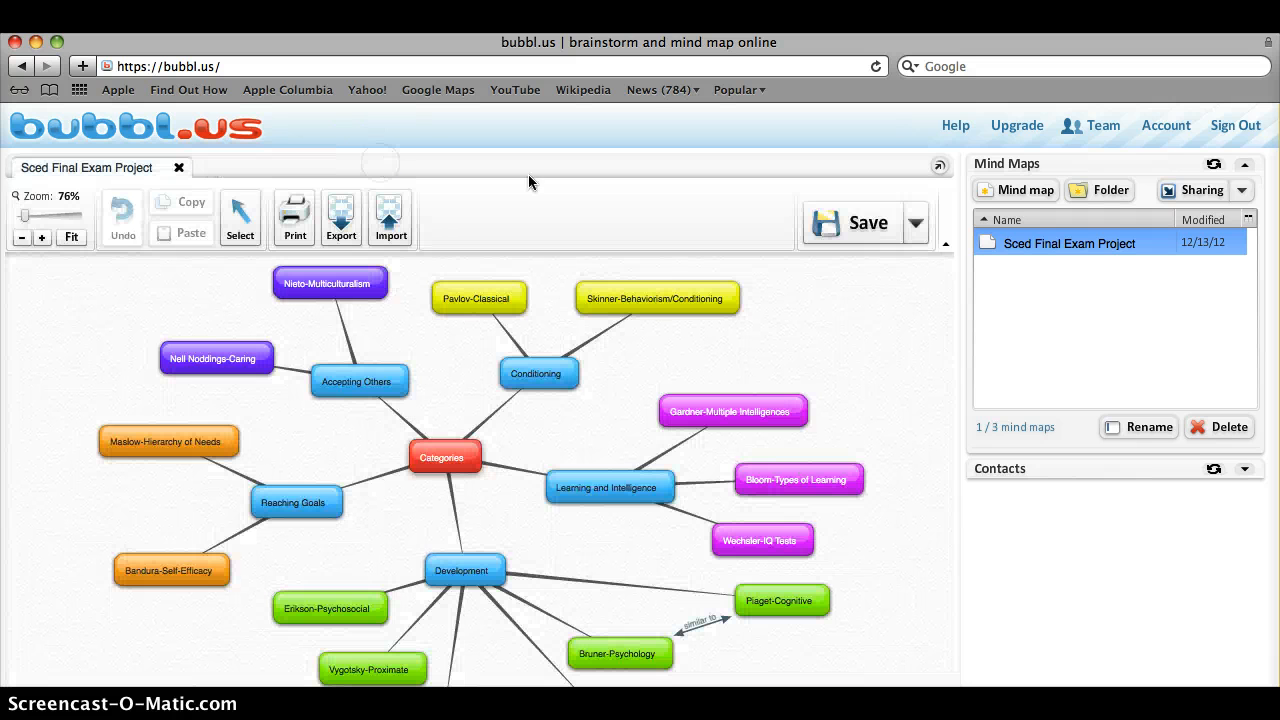
Create a new mind map
{"action": "left_click", "coordinate": [1018, 191]}
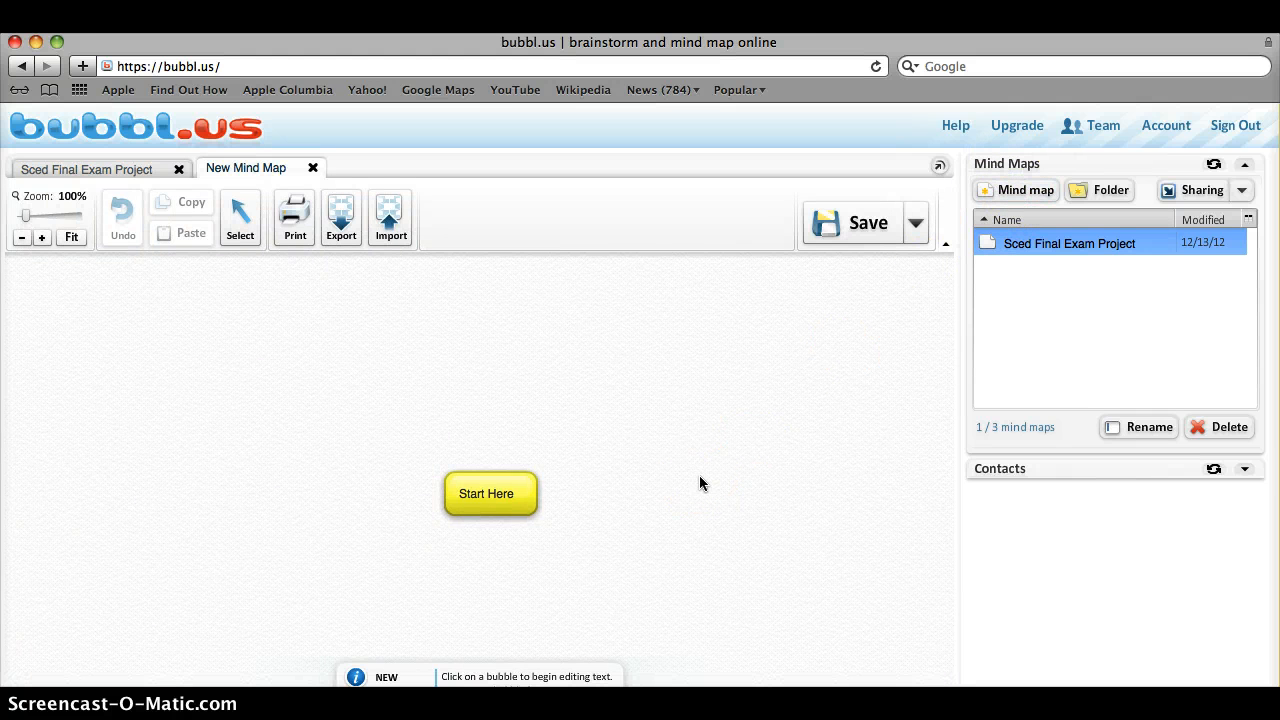
Look over the color, size, connect and delete tools of the Start Here bubble
{"action": "scroll", "coordinate": [699, 476], "scroll_direction": "down", "scroll_amount": 2}
{"action": "scroll", "coordinate": [699, 476], "scroll_direction": "up", "scroll_amount": 2}
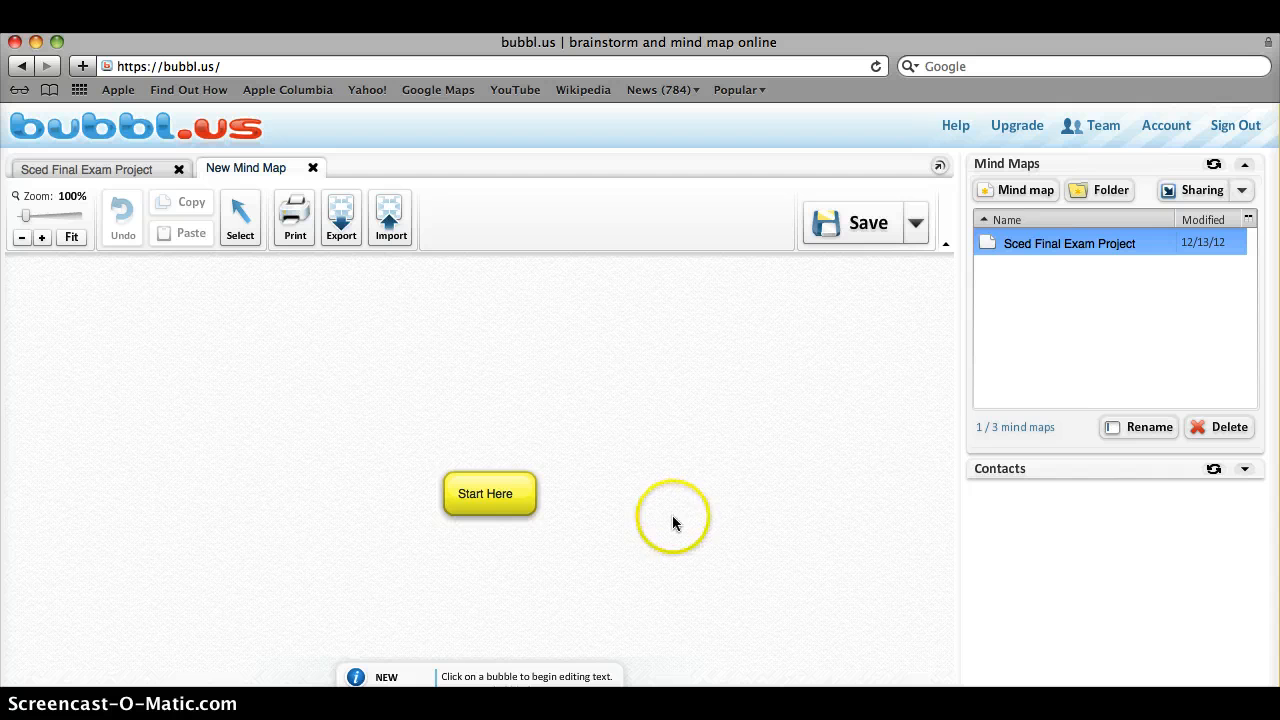
{"action": "left_click_drag", "start_coordinate": [673, 522], "coordinate": [669, 491]}
{"action": "mouse_move", "coordinate": [493, 475]}
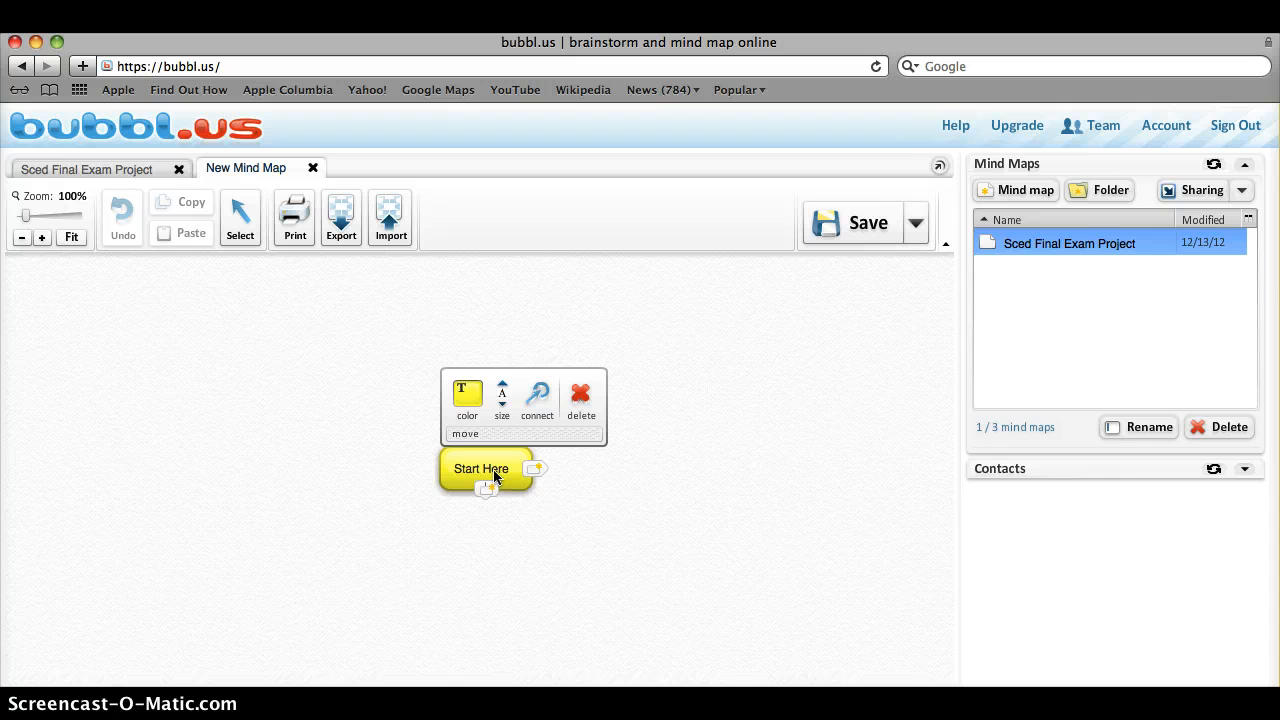
{"action": "left_click", "coordinate": [527, 472]}
{"action": "mouse_move", "coordinate": [512, 467]}
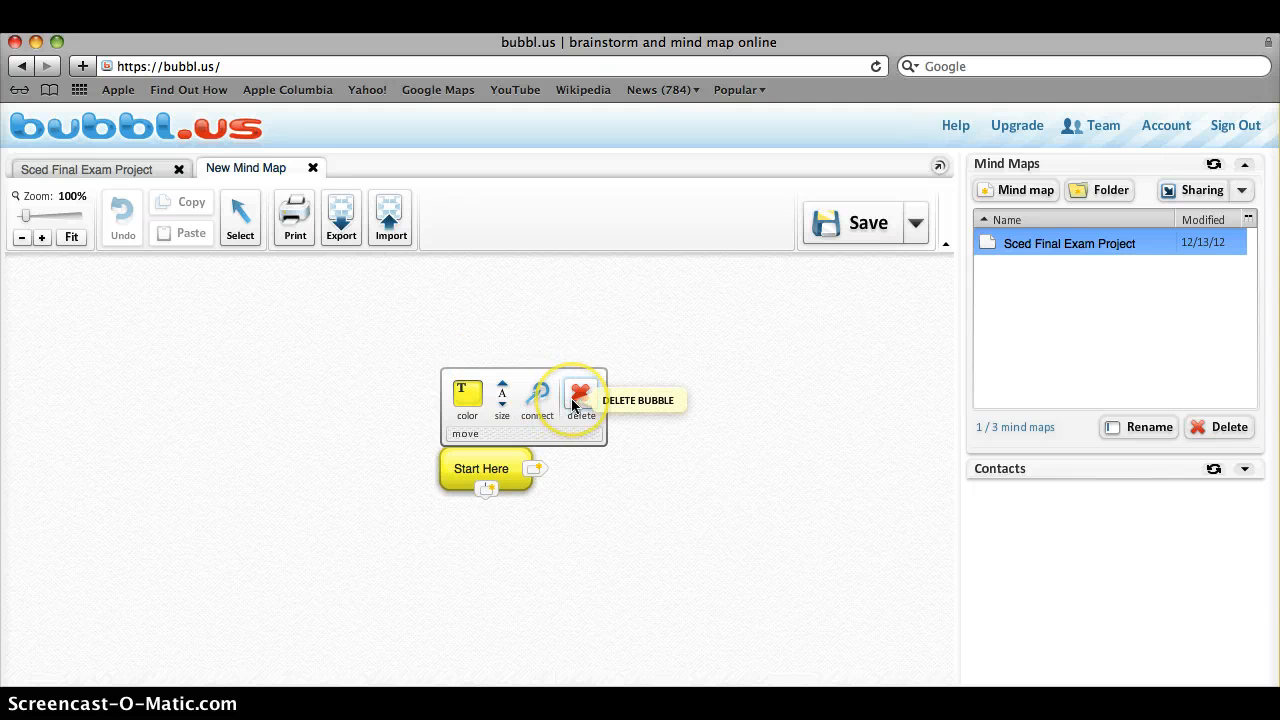
Replace the Start Here bubble's text with "Education"
{"action": "left_click", "coordinate": [499, 471]}
{"action": "triple_click", "coordinate": [499, 471]}
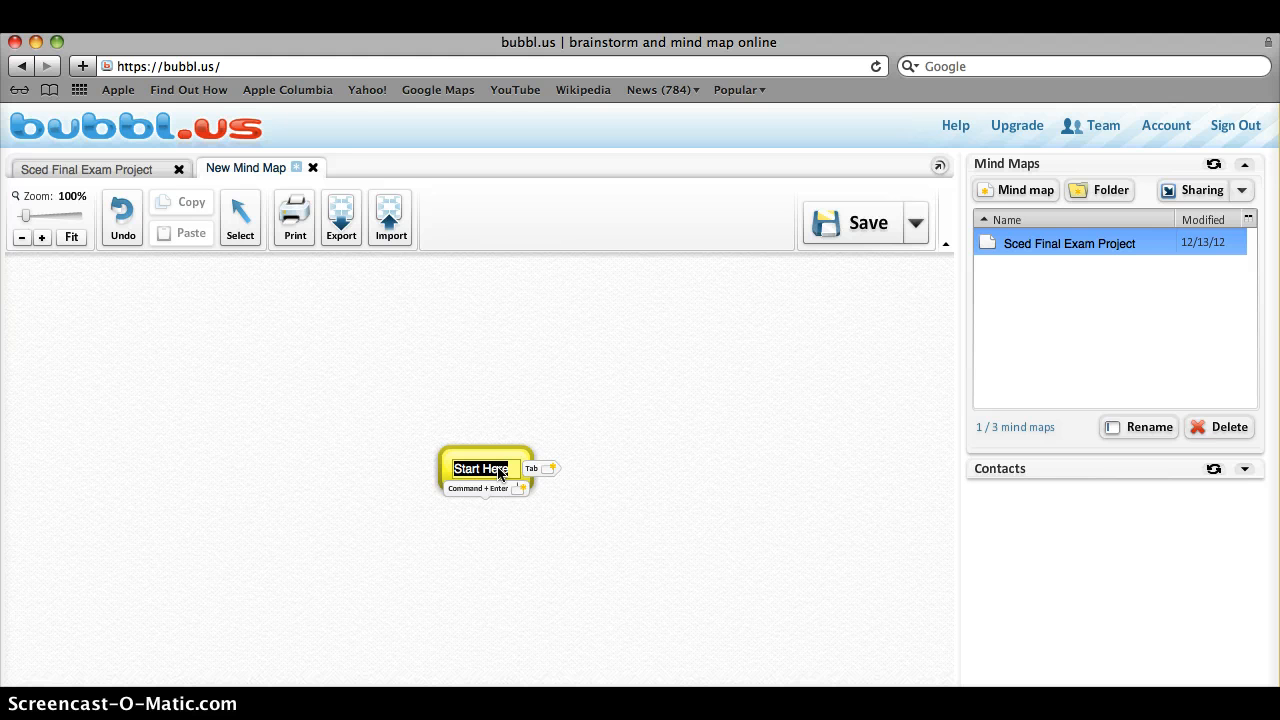
{"action": "type", "text": "E"}
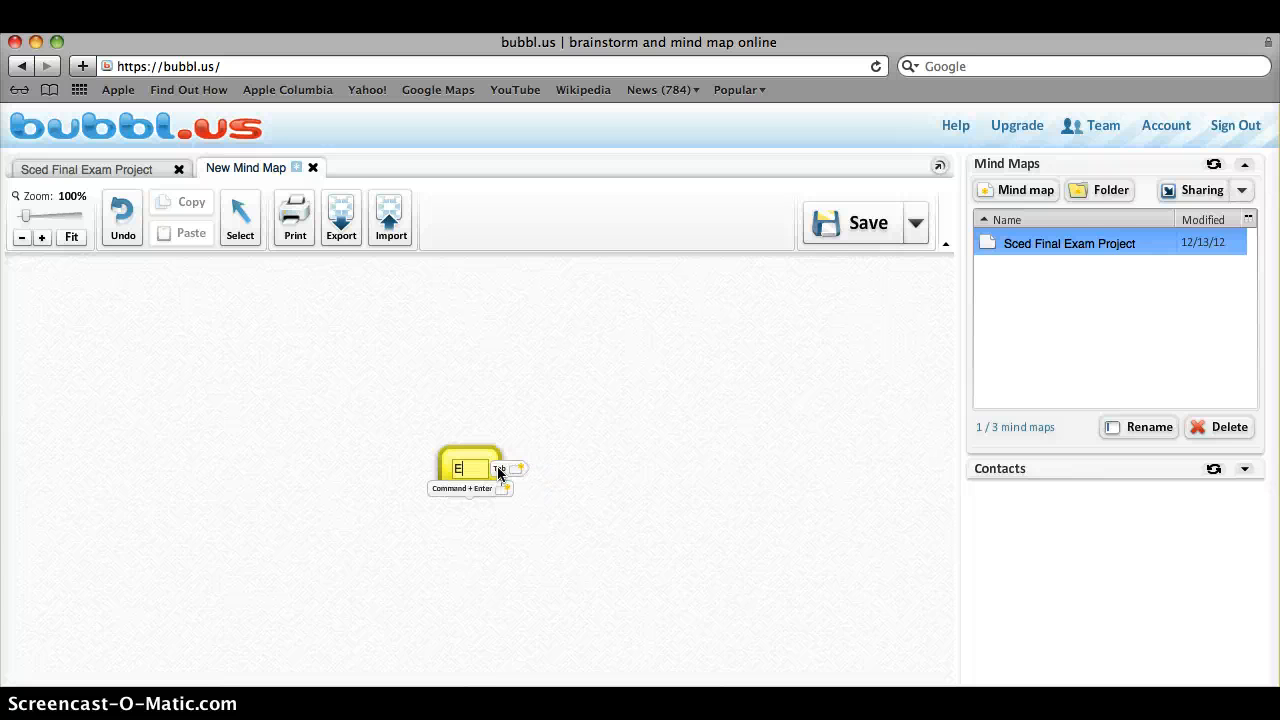
{"action": "type", "text": "ducay"}
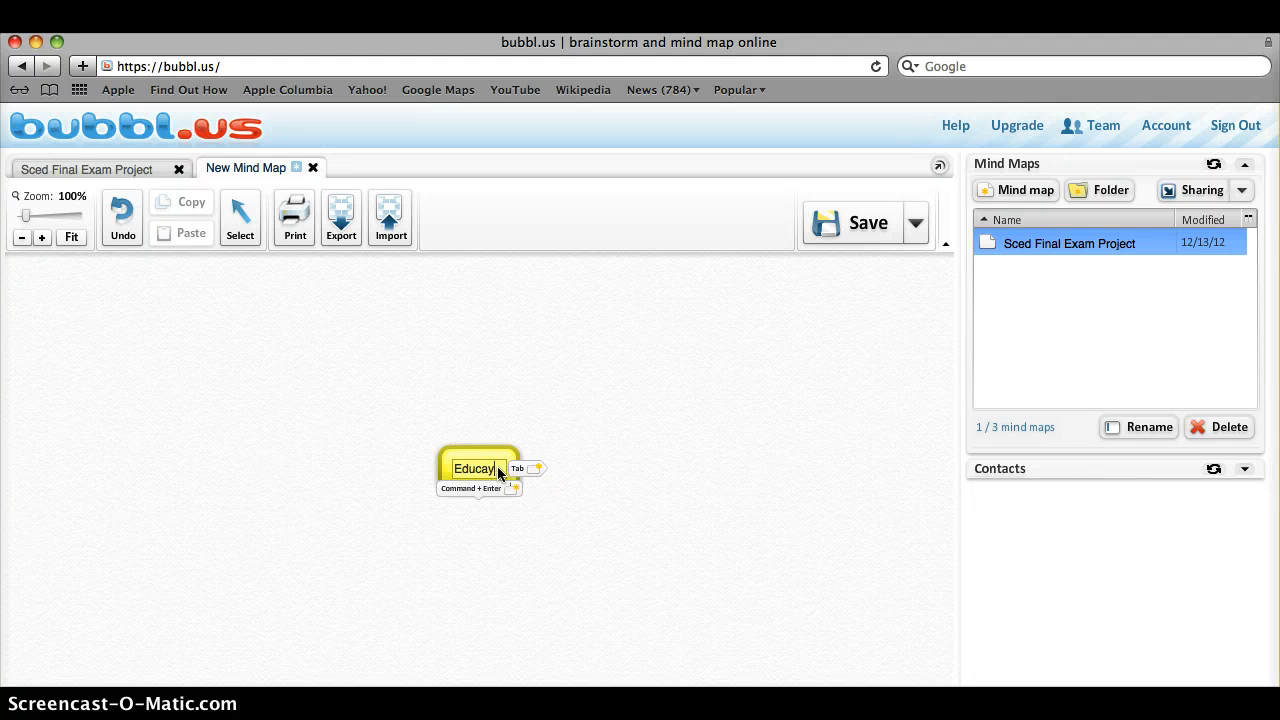
{"action": "key", "text": "BackSpace"}
{"action": "type", "text": "tion"}
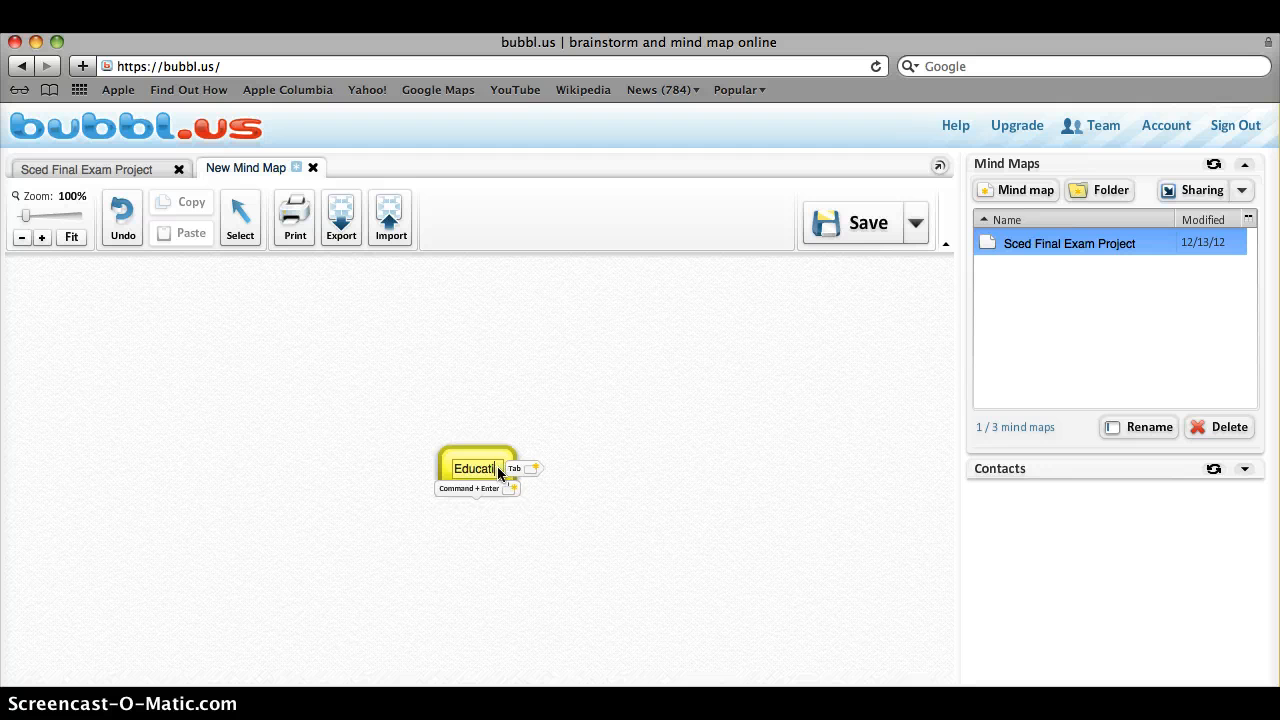
{"action": "left_click", "coordinate": [516, 520]}
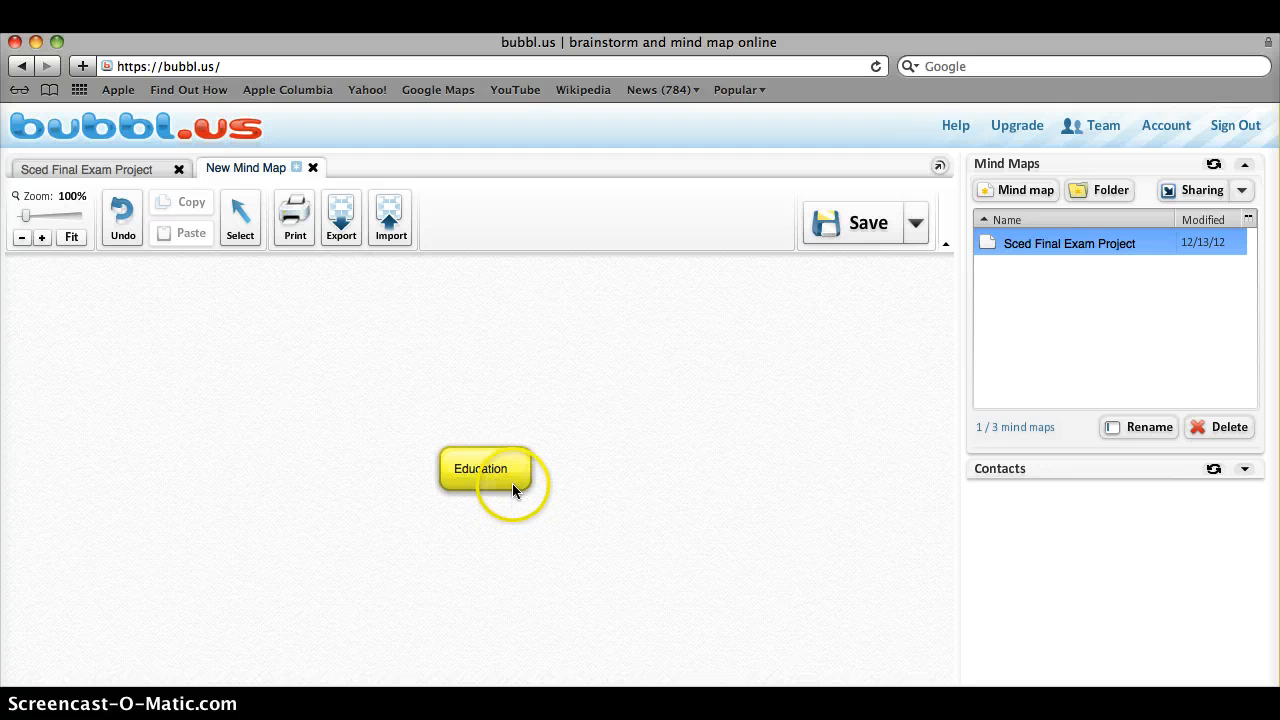
Give the Education bubble a violet background and light blue text from the color palette
{"action": "mouse_move", "coordinate": [512, 488]}
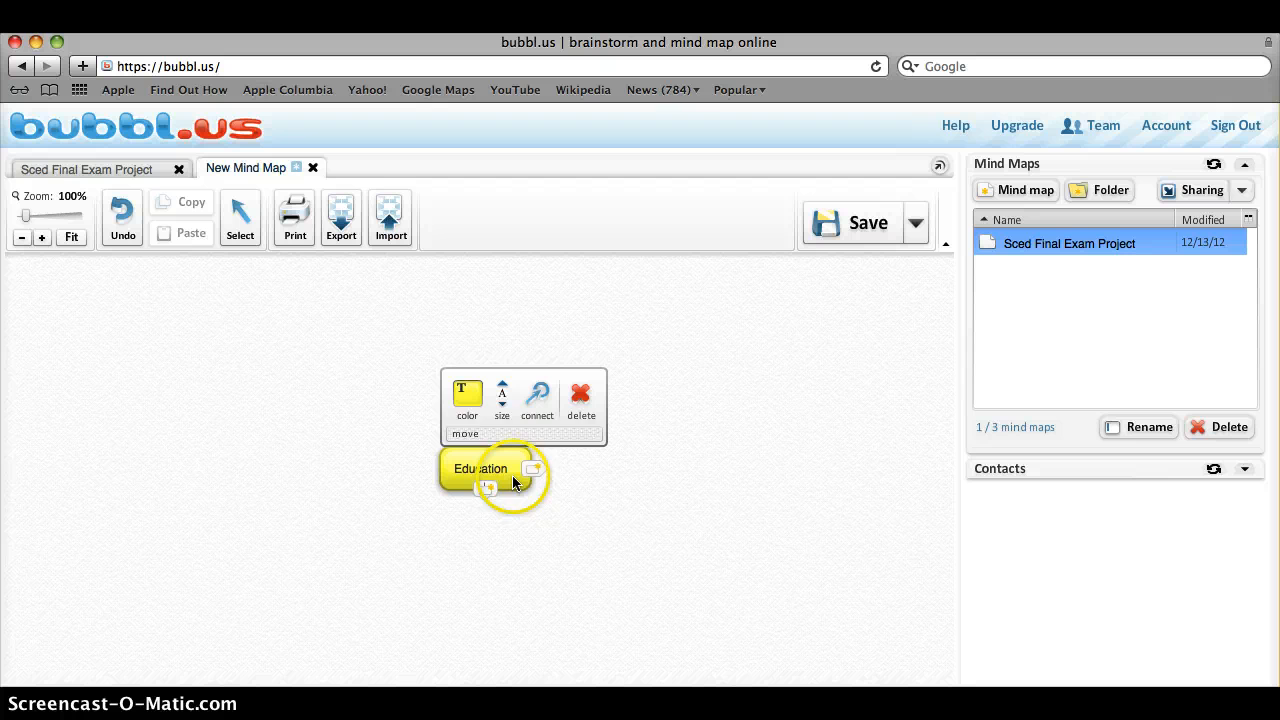
{"action": "left_click", "coordinate": [474, 404]}
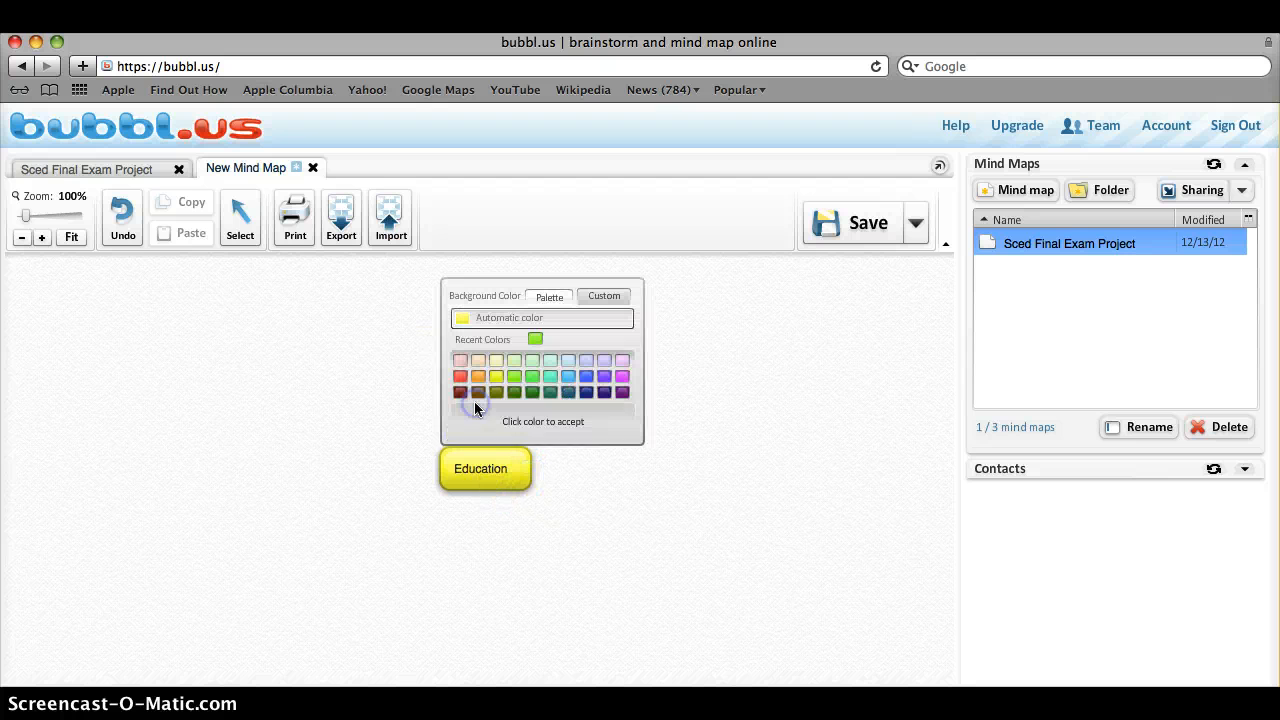
{"action": "left_click", "coordinate": [604, 384]}
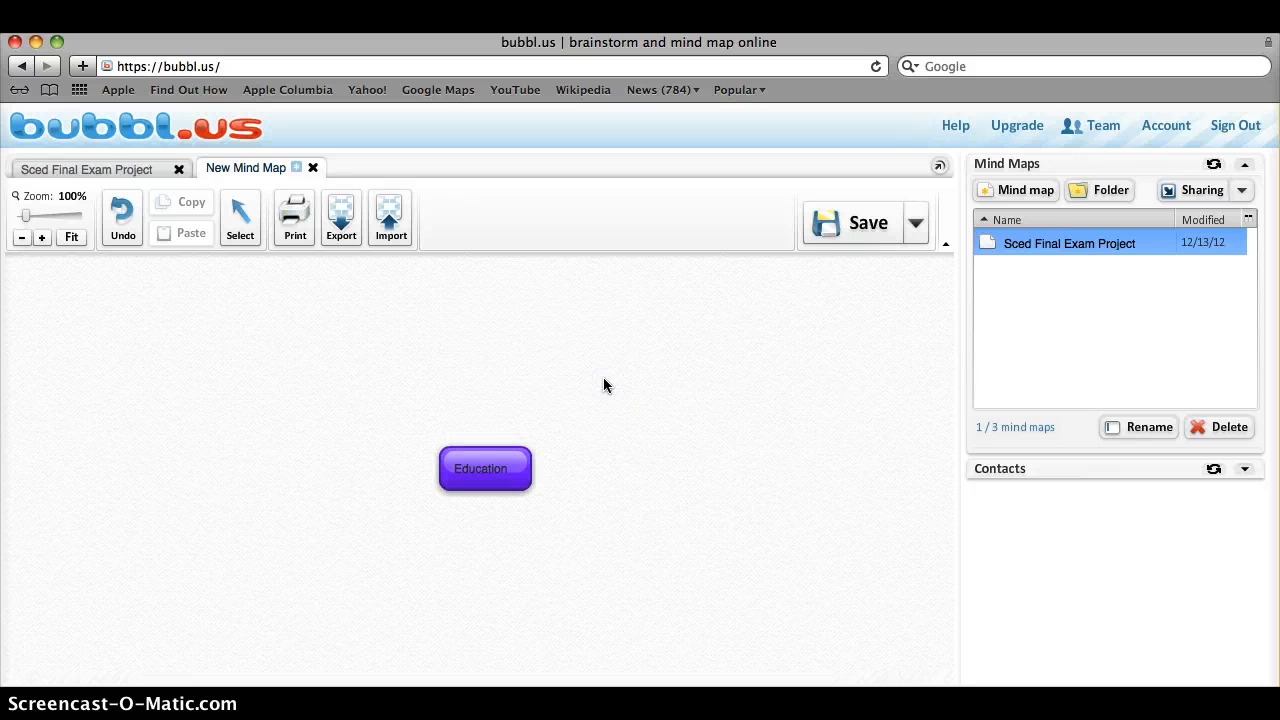
{"action": "left_click", "coordinate": [486, 471]}
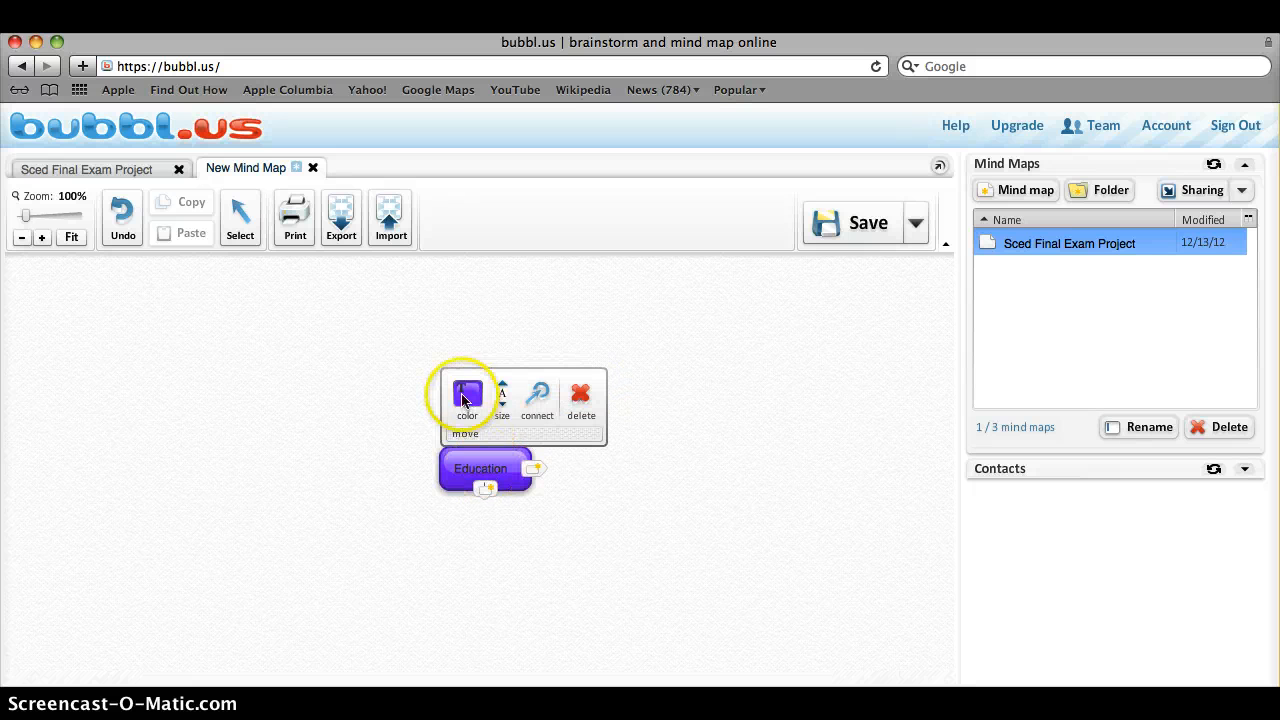
{"action": "left_click", "coordinate": [464, 395]}
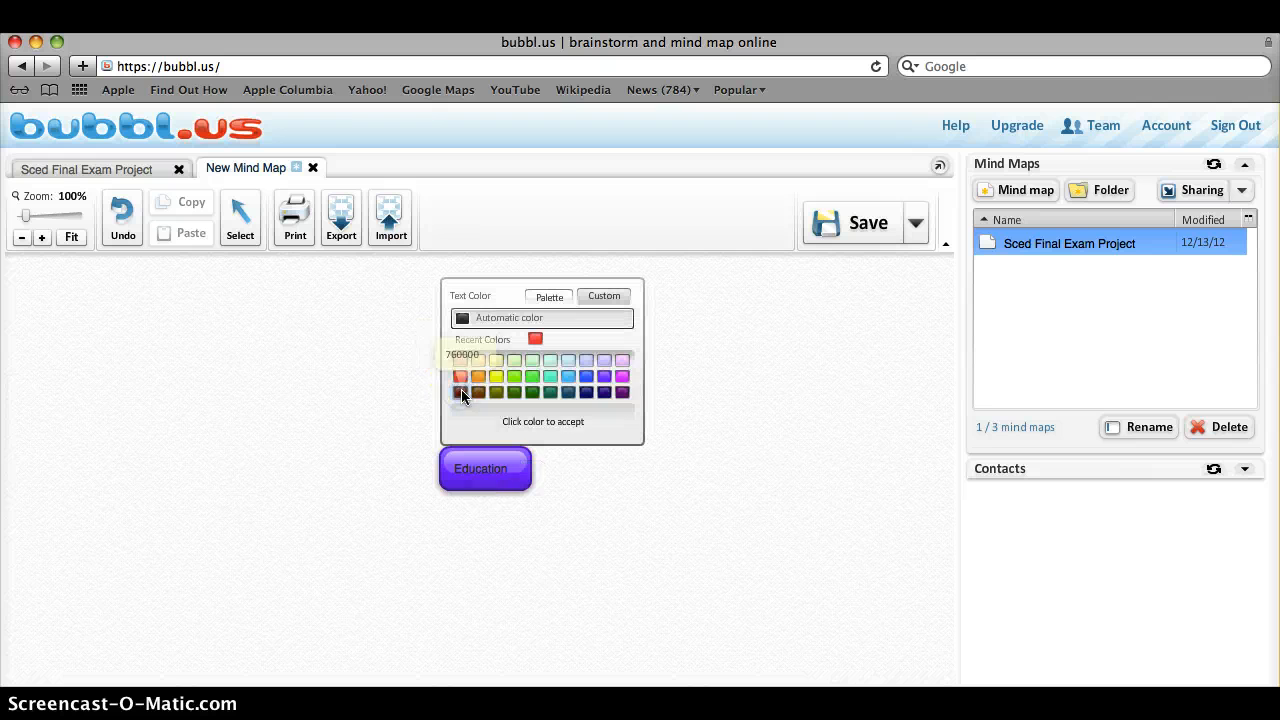
{"action": "left_click", "coordinate": [569, 366]}
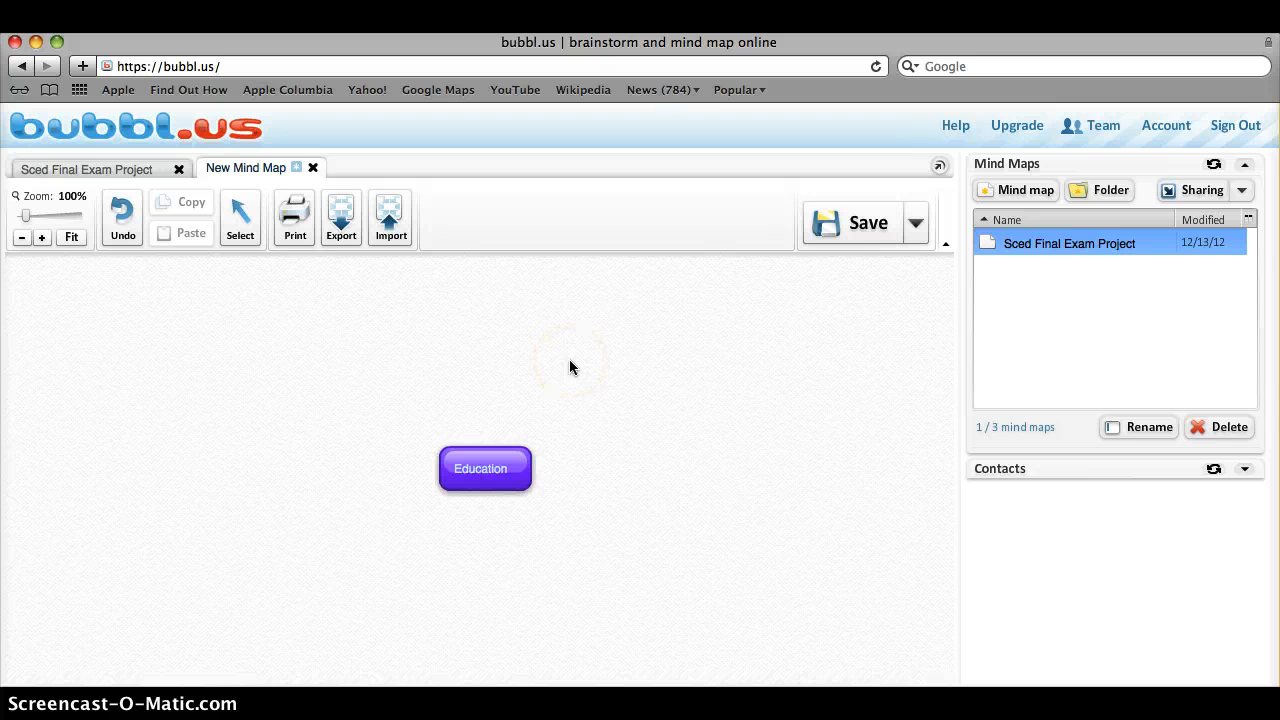
Increase the text size of the Education bubble
{"action": "left_click", "coordinate": [508, 468]}
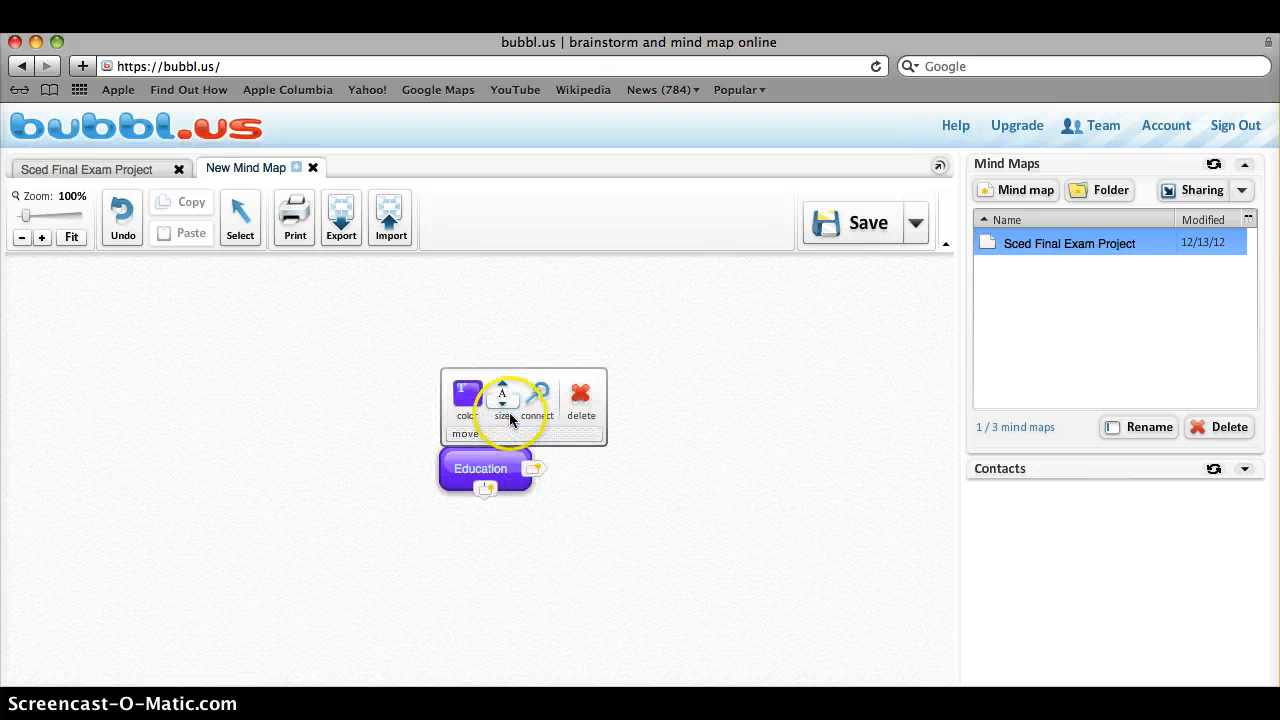
{"action": "left_click", "coordinate": [502, 391]}
{"action": "left_click", "coordinate": [505, 393]}
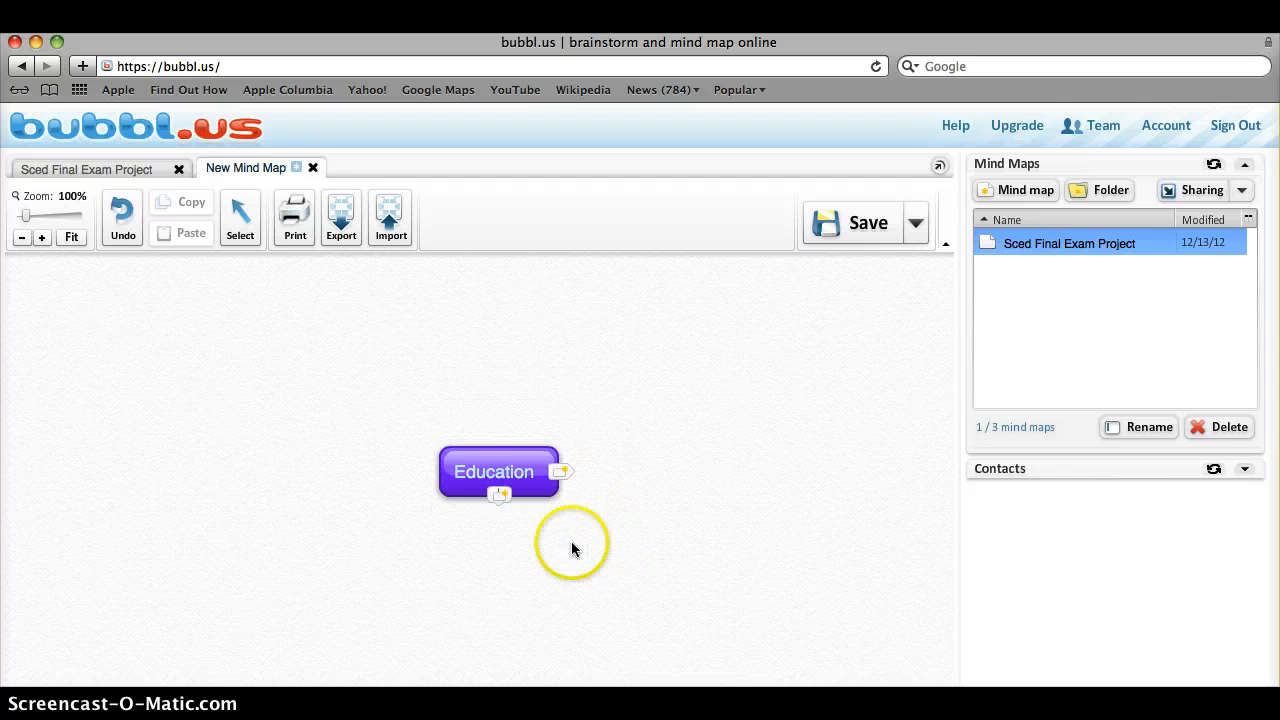
Add a child bubble below Education and label it "Math"
{"action": "left_click", "coordinate": [497, 496]}
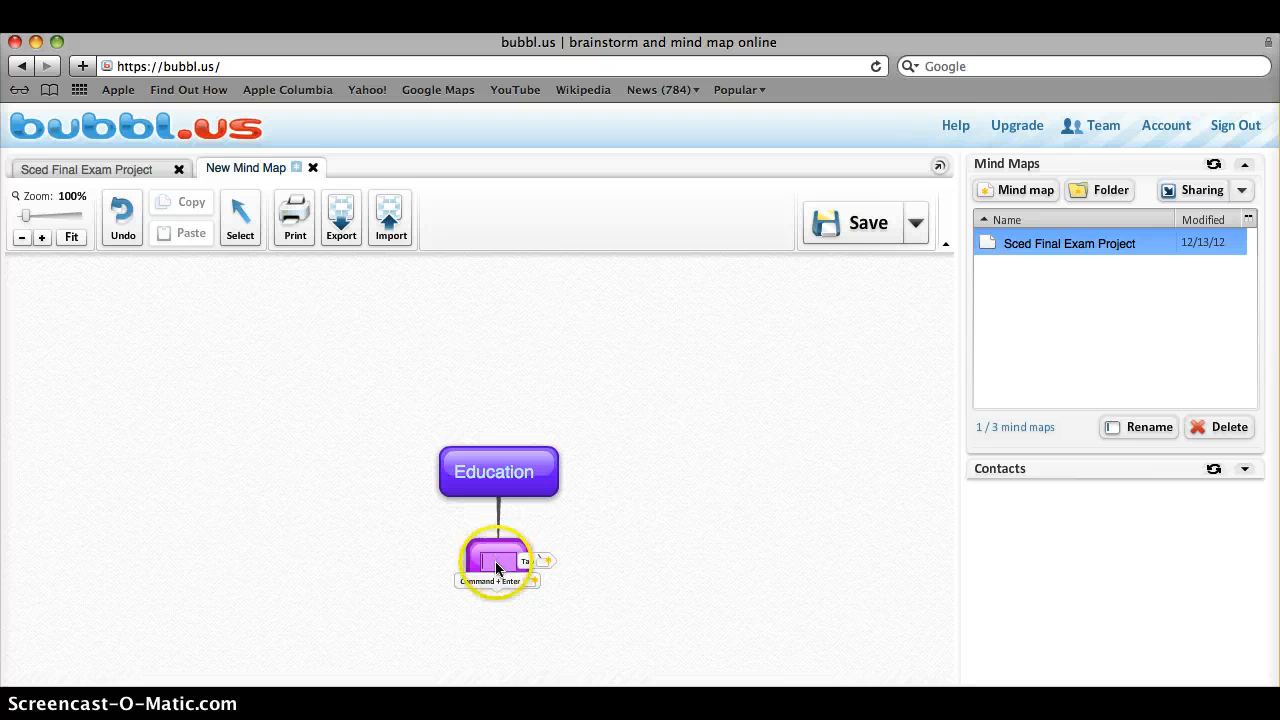
{"action": "left_click", "coordinate": [638, 580]}
{"action": "type", "text": "M"}
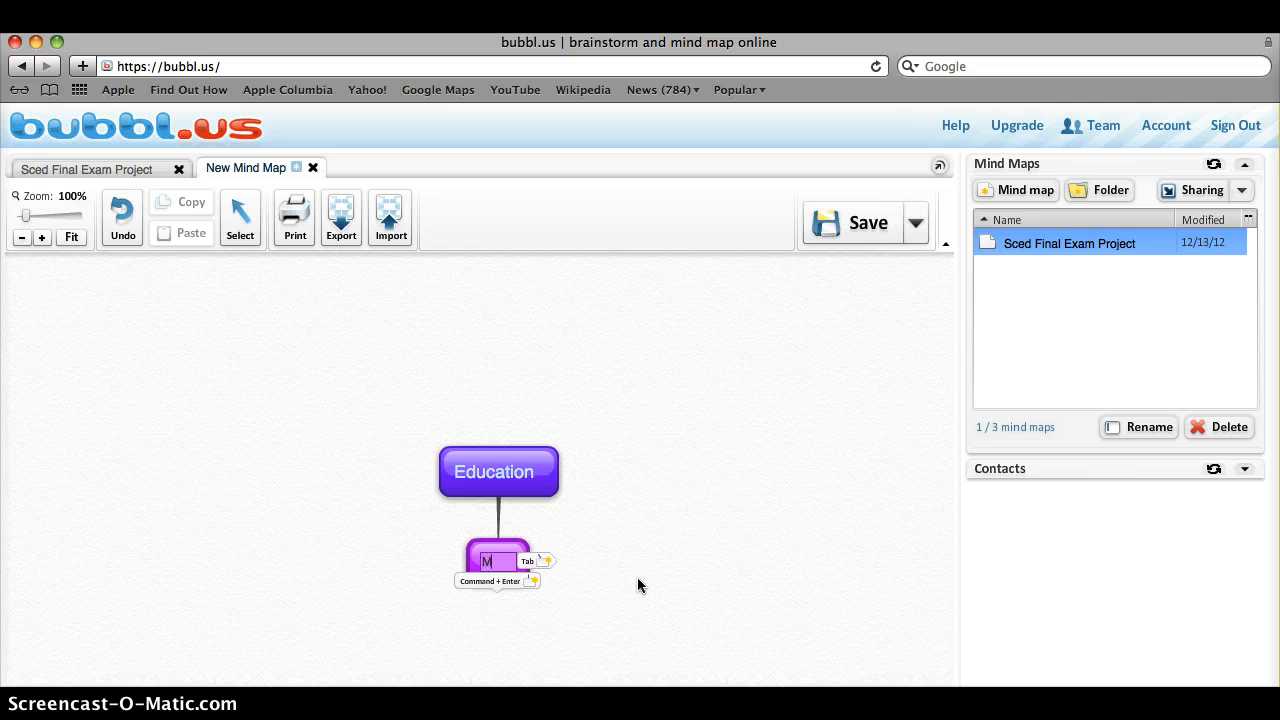
{"action": "type", "text": "ath"}
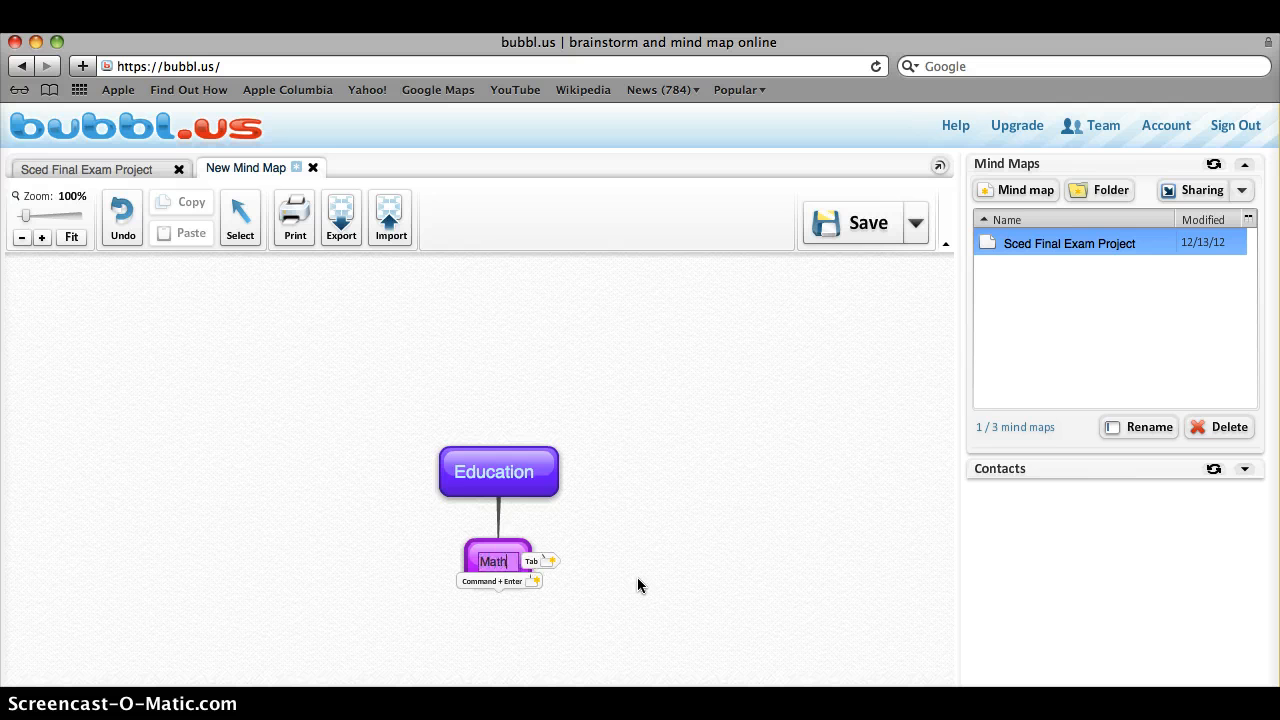
{"action": "left_click", "coordinate": [654, 555]}
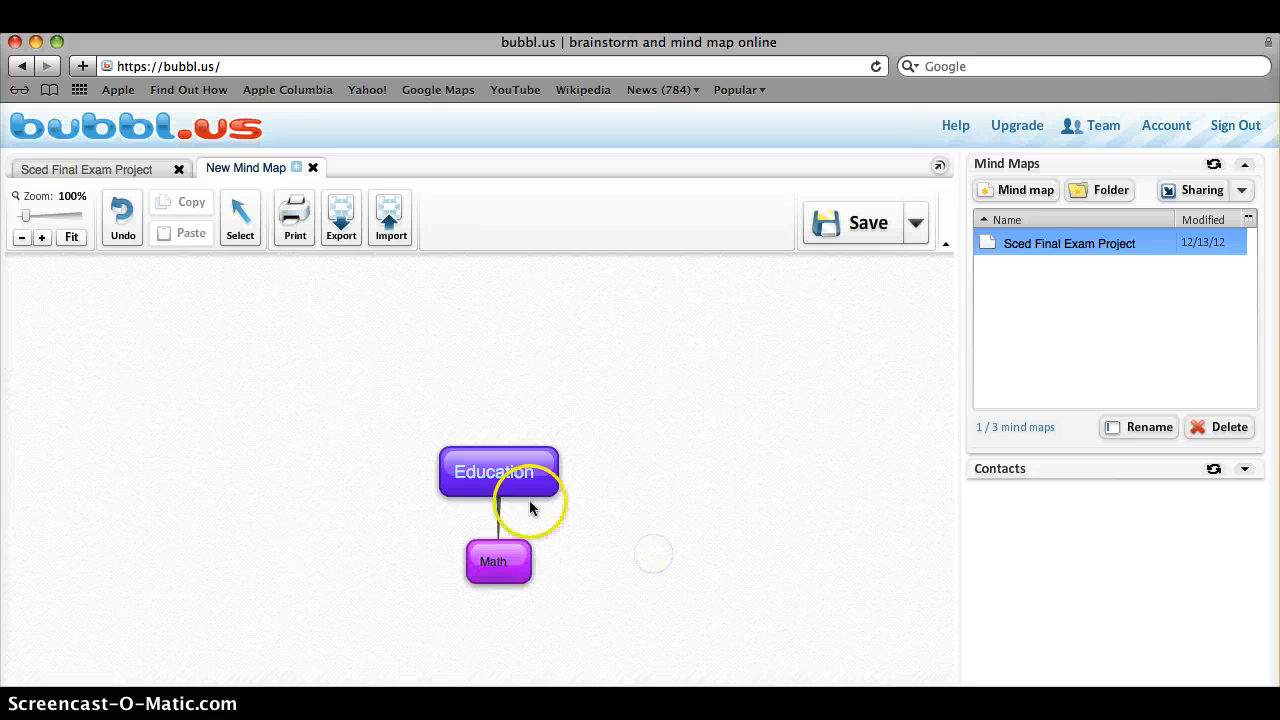
Add two more child bubbles to Education, labeled "Science" and "English"
{"action": "left_click", "coordinate": [524, 492]}
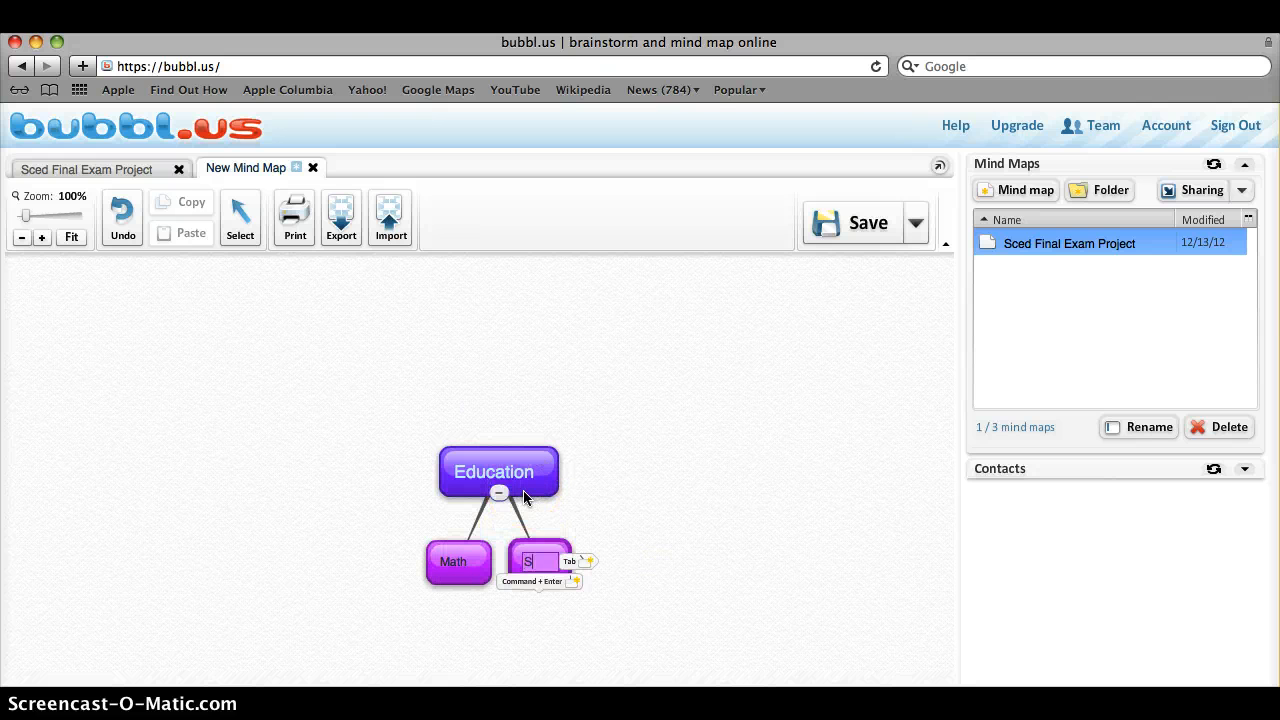
{"action": "type", "text": "Science"}
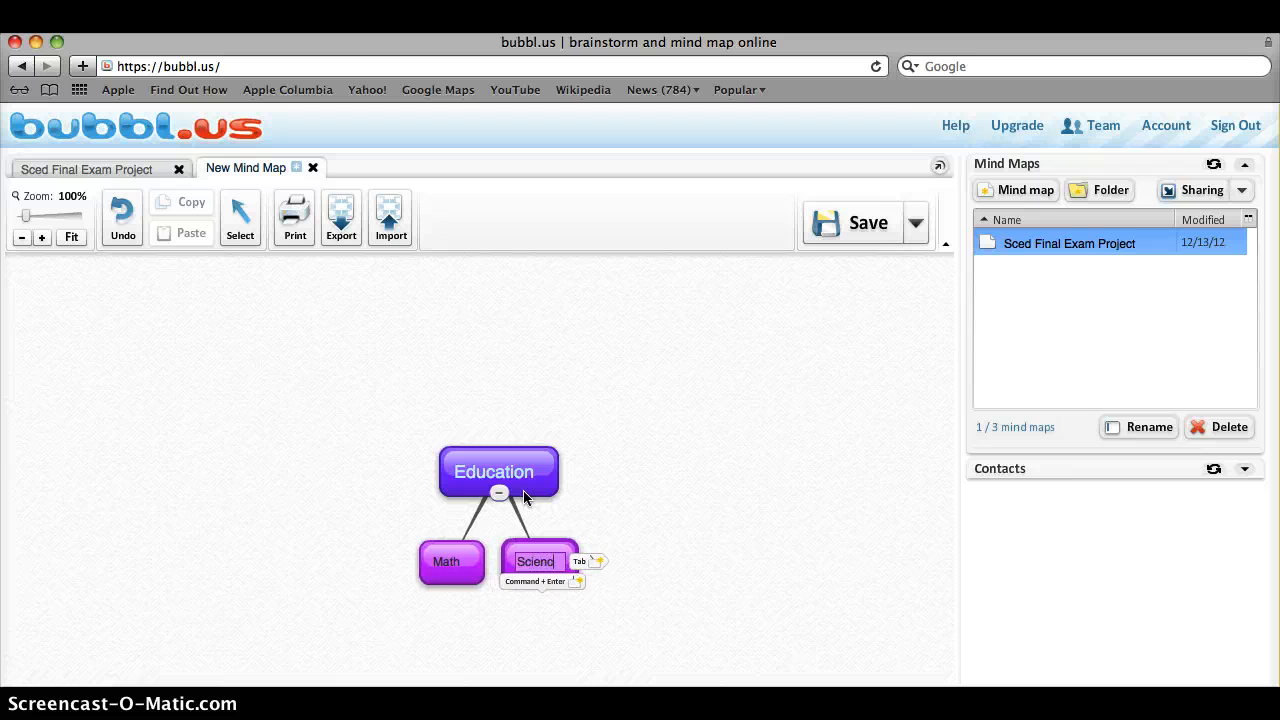
{"action": "left_click", "coordinate": [630, 530]}
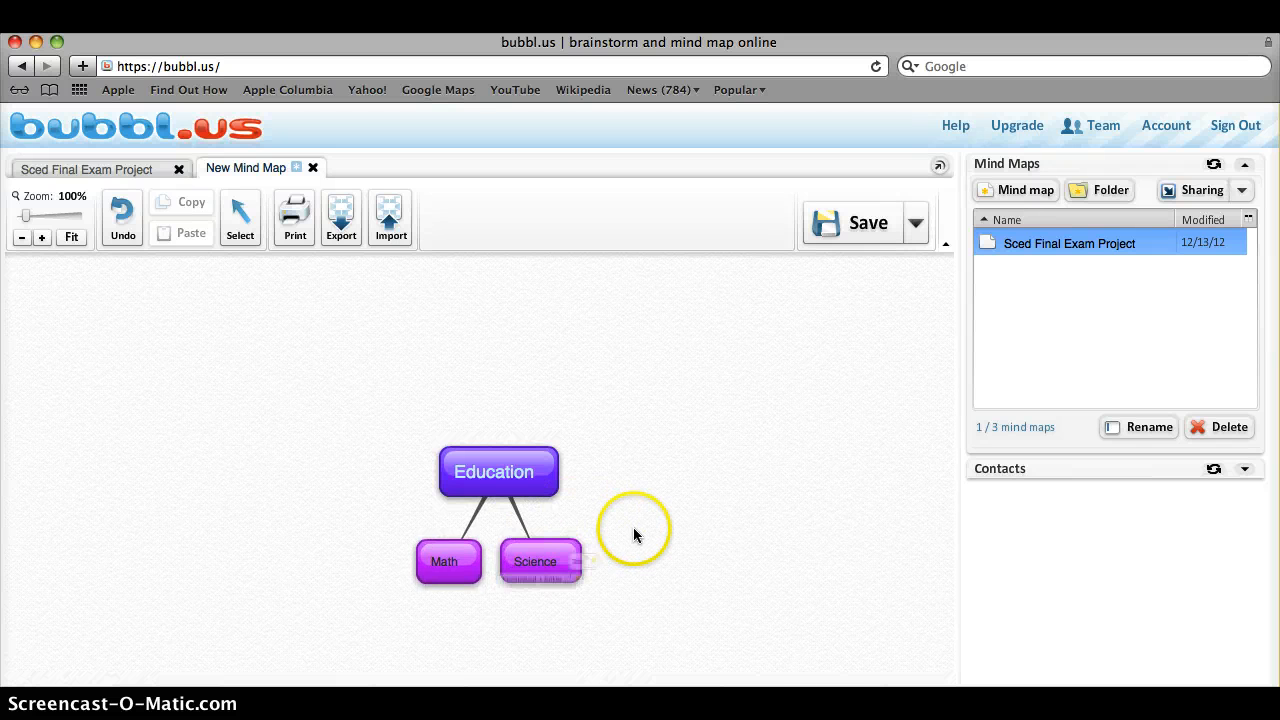
{"action": "left_click", "coordinate": [527, 492]}
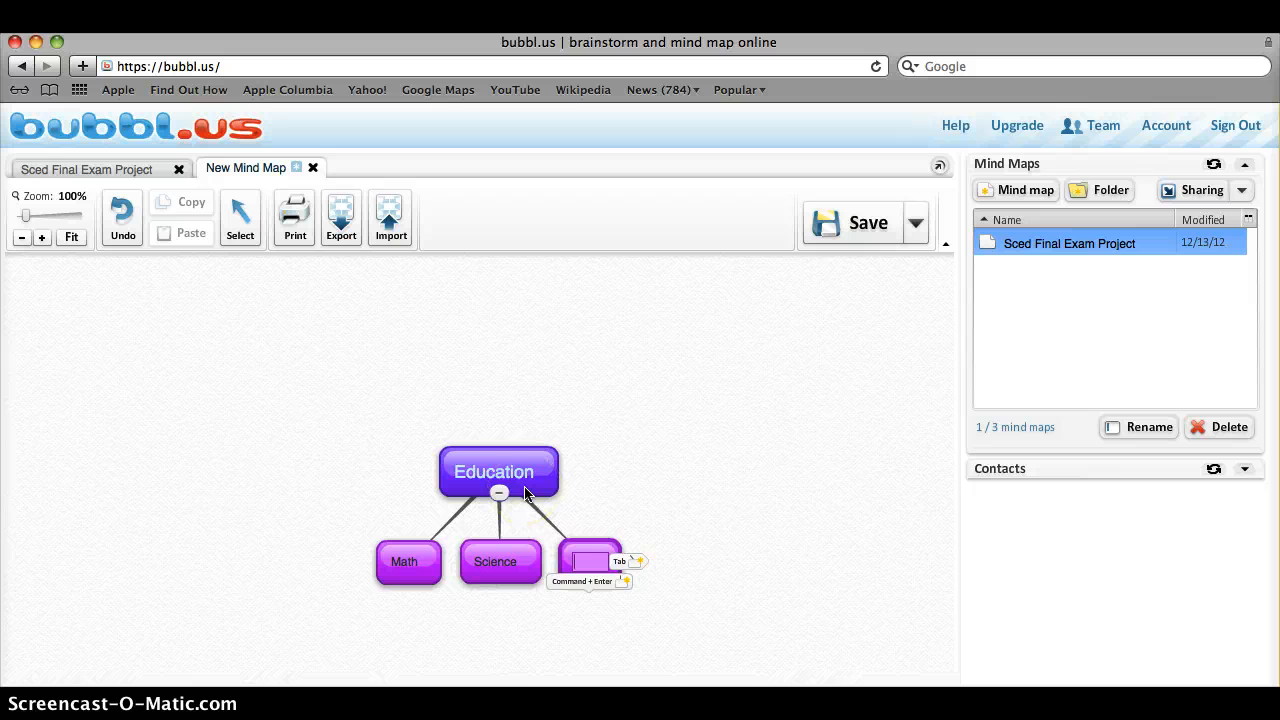
{"action": "type", "text": "English"}
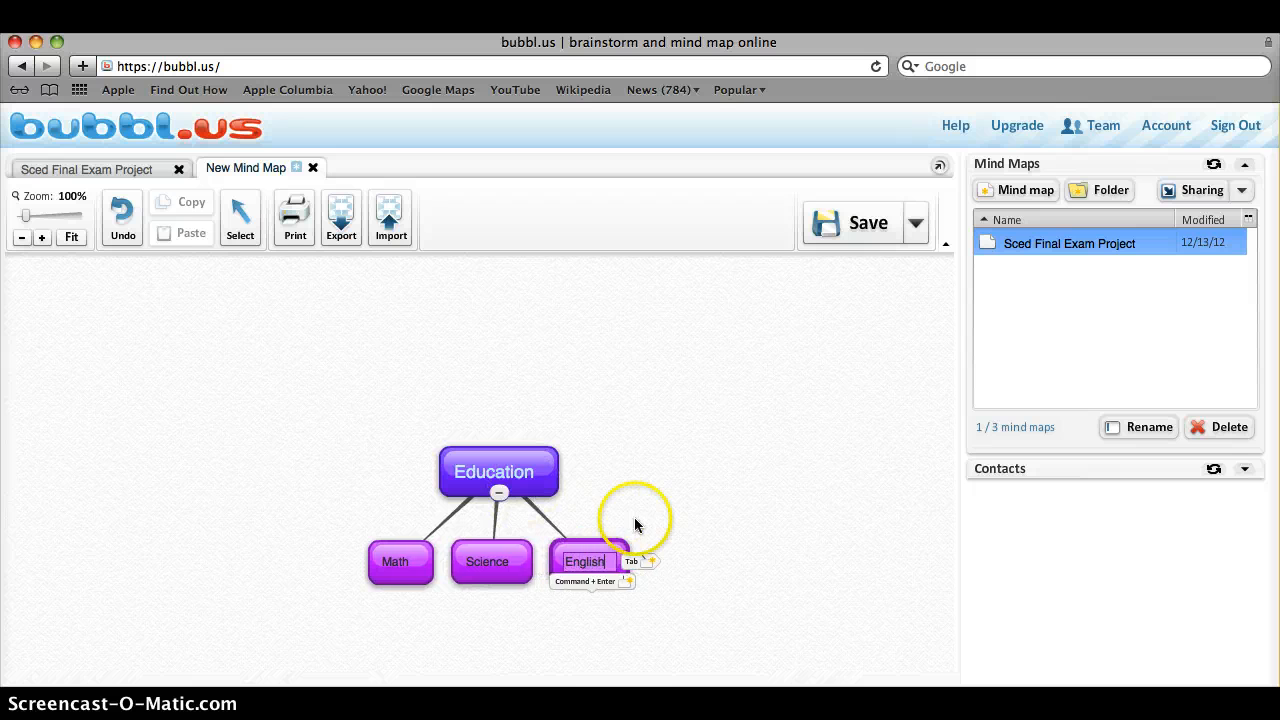
{"action": "left_click", "coordinate": [666, 551]}
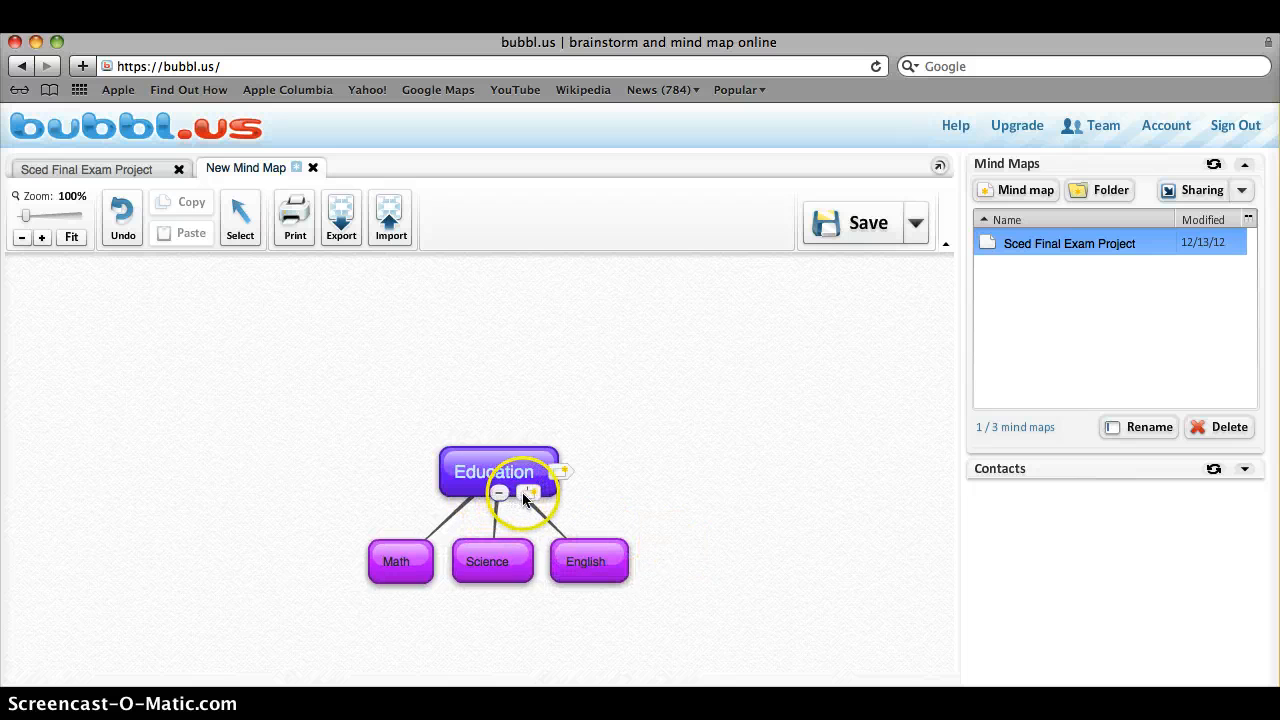
Add a fourth child bubble to Education, move it to the left of Education and label it "Reading"
{"action": "left_click", "coordinate": [526, 493]}
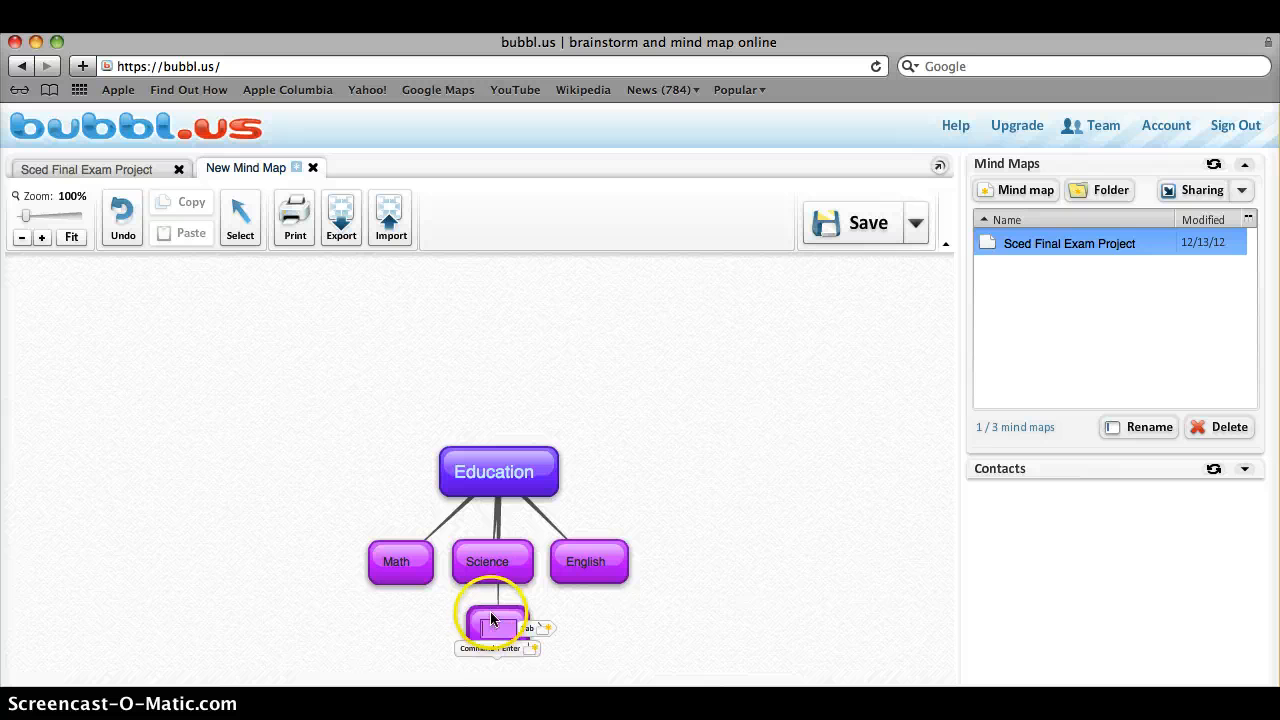
{"action": "left_click", "coordinate": [419, 607]}
{"action": "left_click_drag", "start_coordinate": [493, 626], "coordinate": [314, 487]}
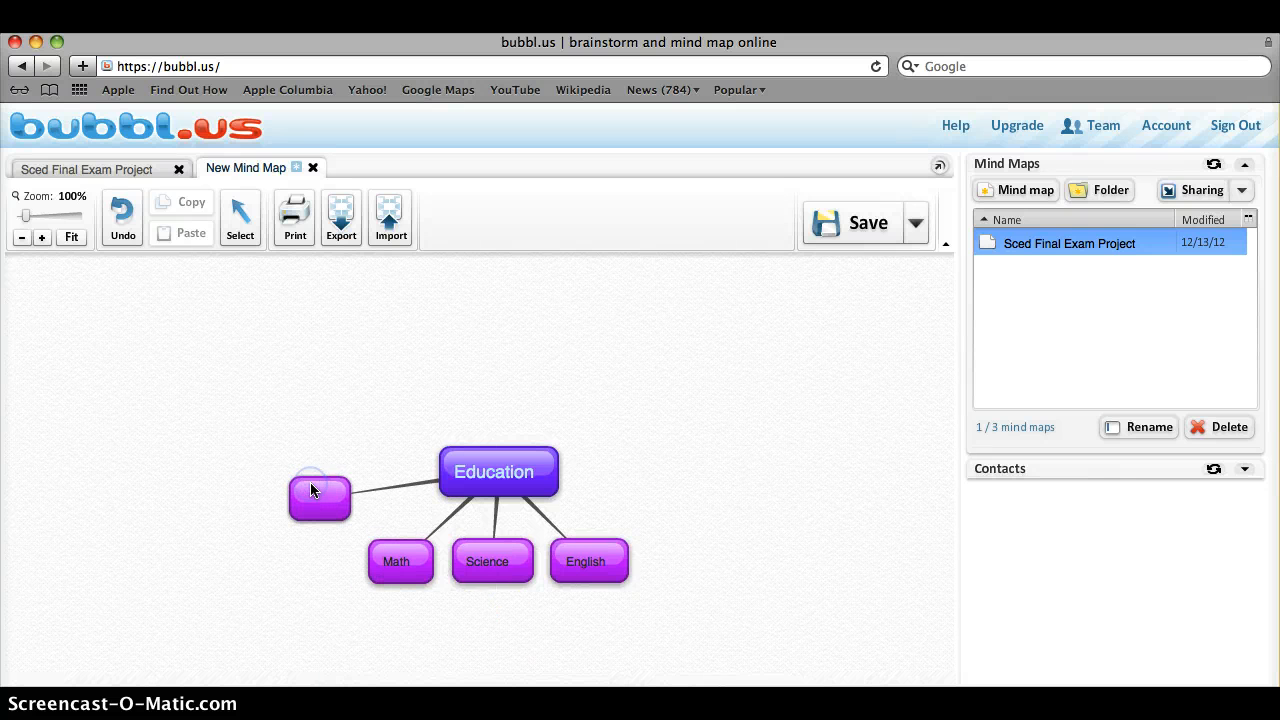
{"action": "left_click", "coordinate": [312, 504]}
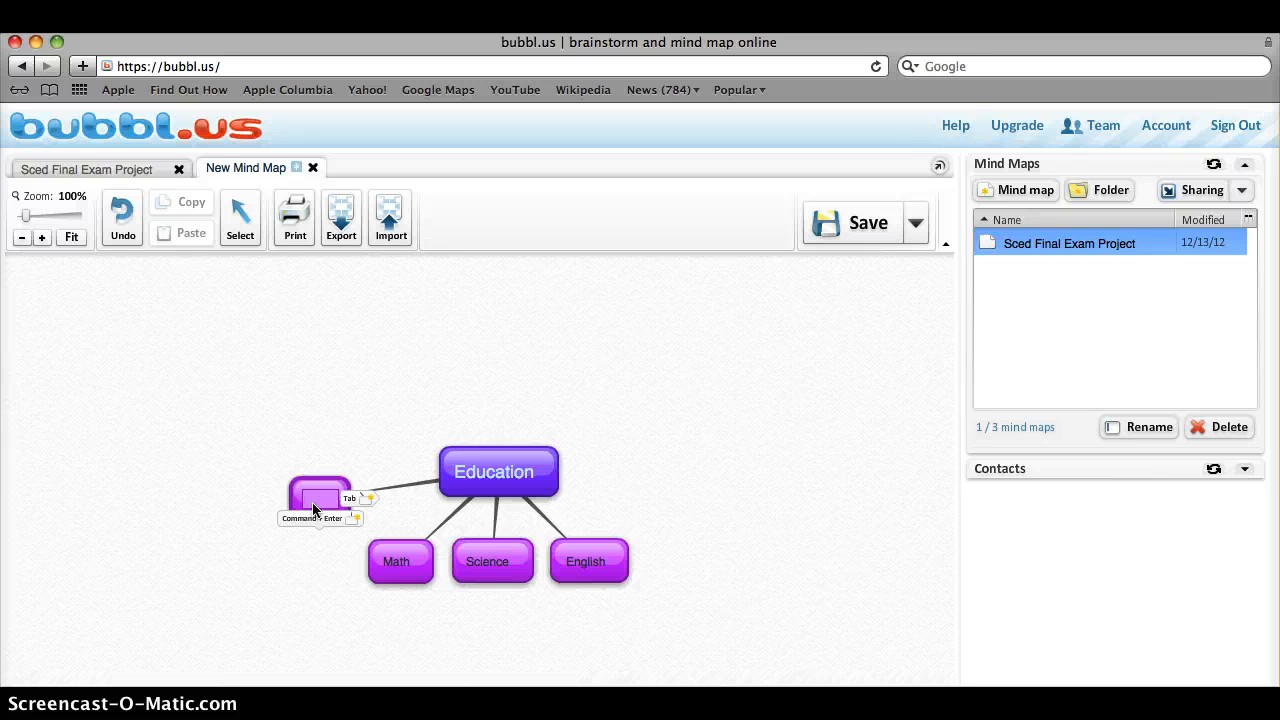
{"action": "type", "text": "Read"}
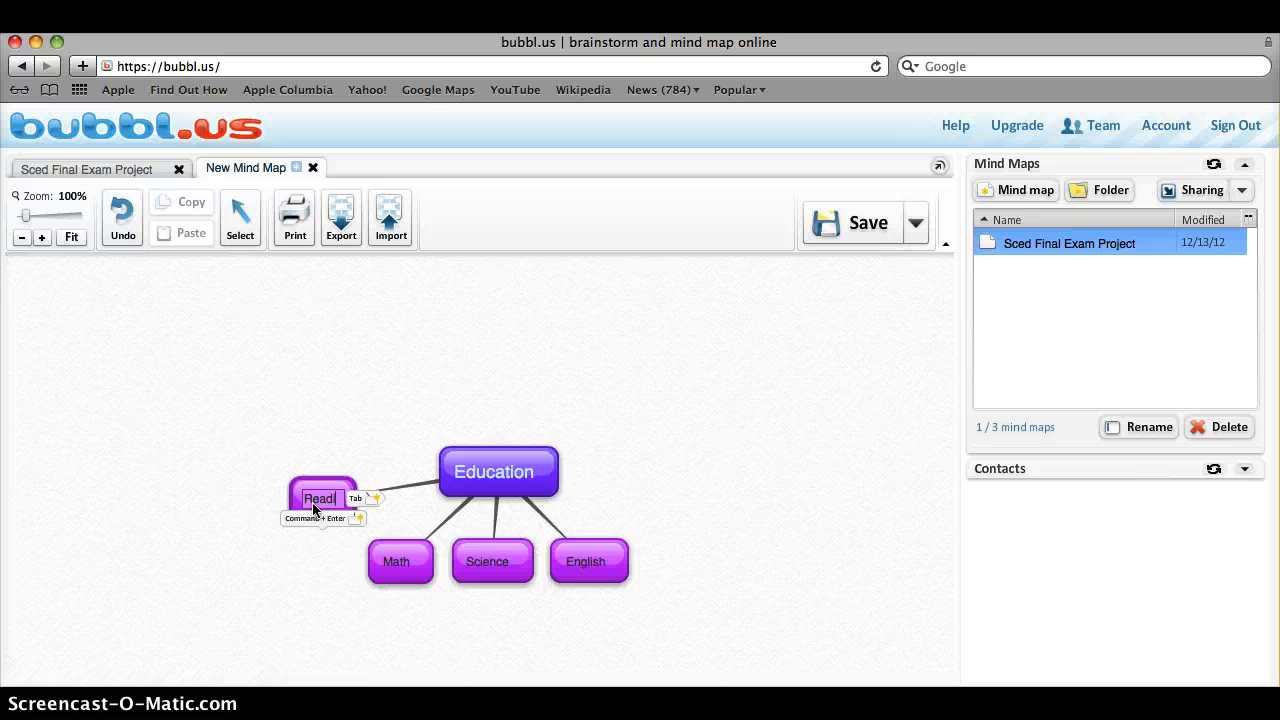
{"action": "type", "text": "ing"}
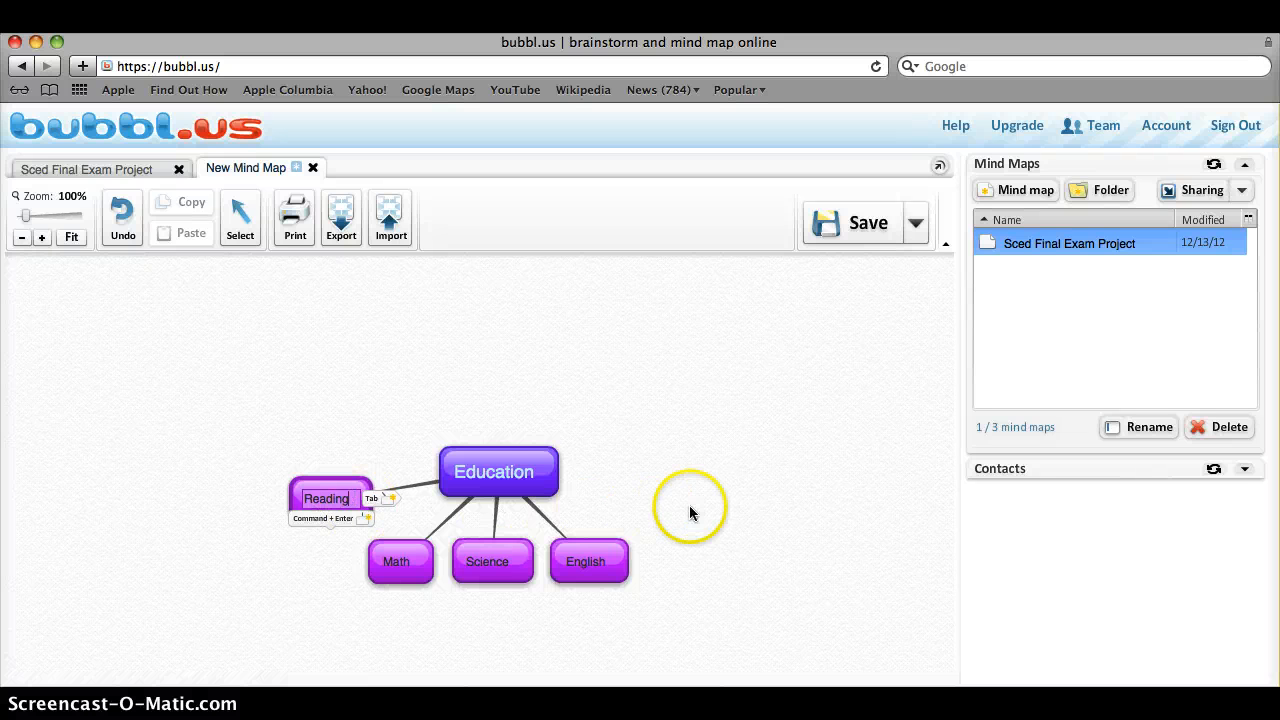
{"action": "left_click", "coordinate": [689, 505]}
Add a fifth child bubble to Education, move it to the upper right of Education and label it "Social Studies"
{"action": "left_click", "coordinate": [528, 480]}
{"action": "key", "text": "Tab"}
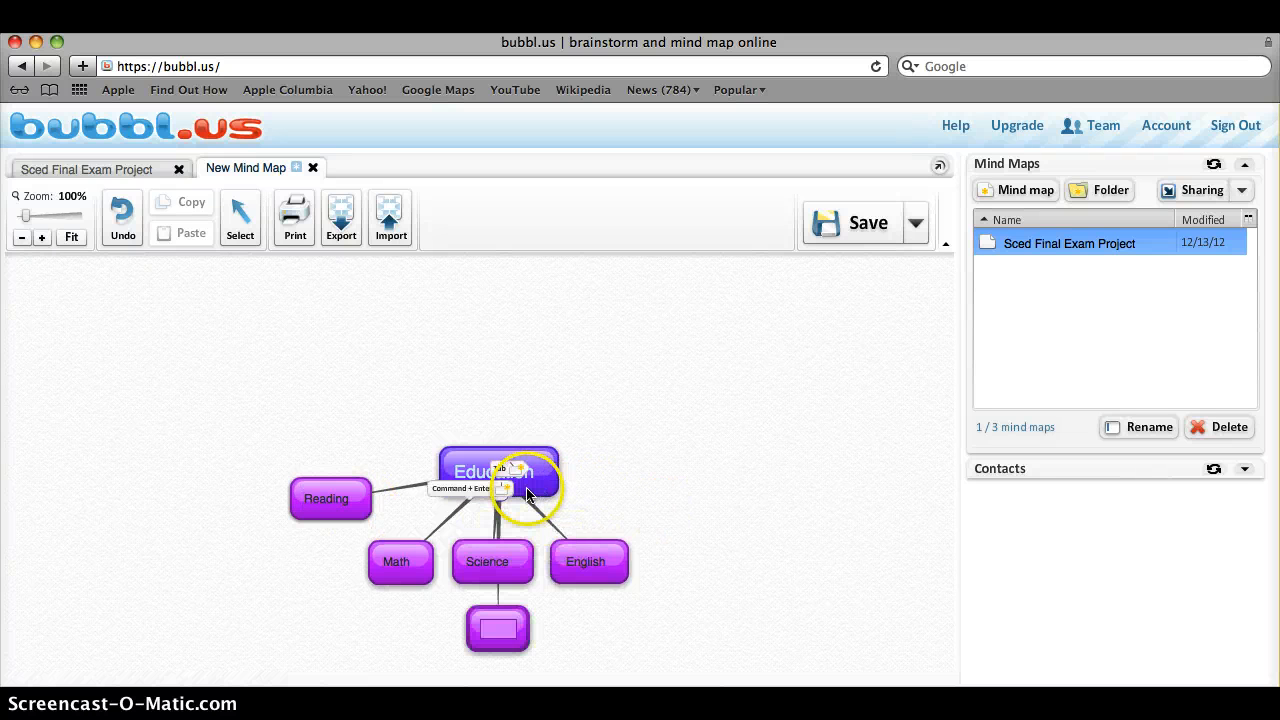
{"action": "left_click", "coordinate": [558, 592]}
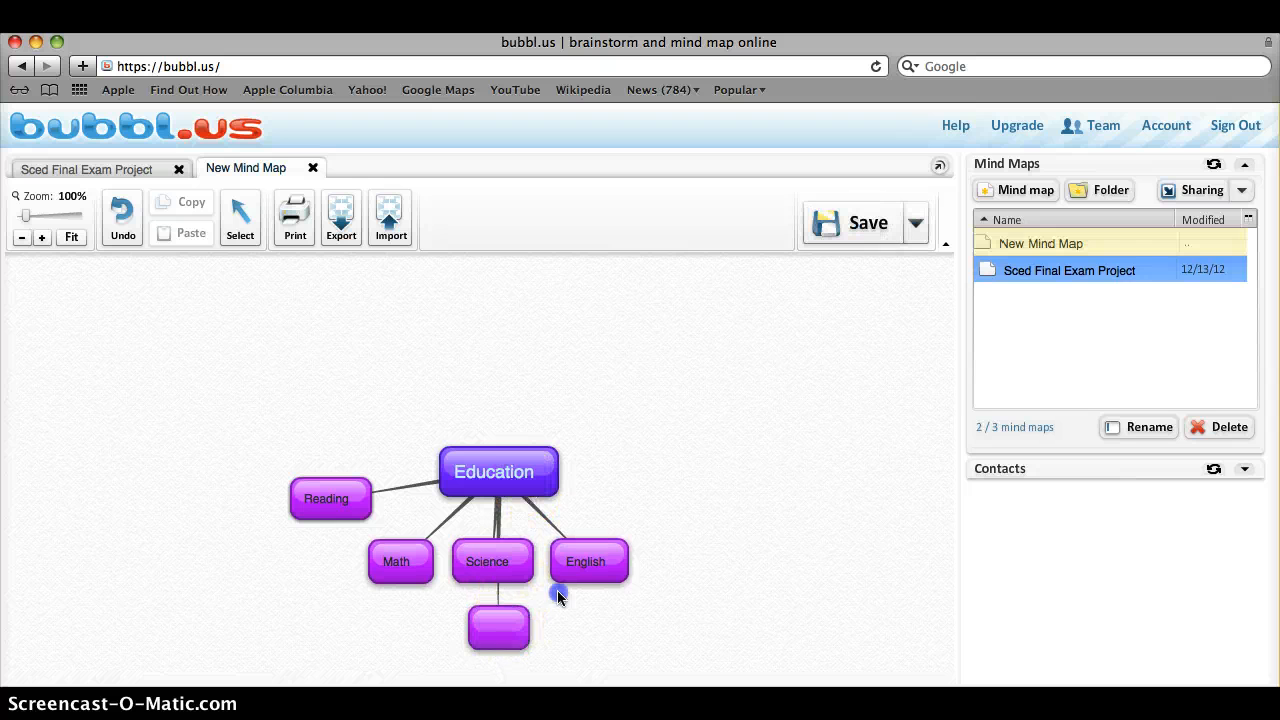
{"action": "left_click_drag", "start_coordinate": [510, 615], "coordinate": [720, 422]}
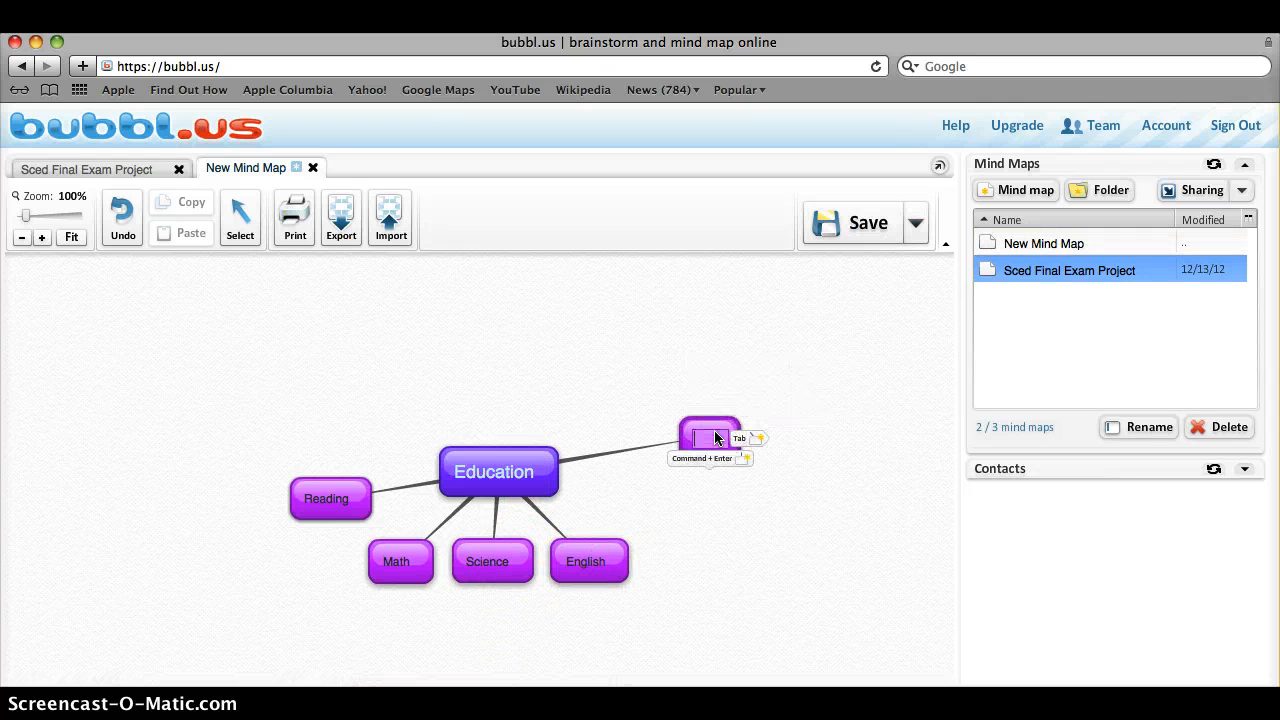
{"action": "type", "text": "So"}
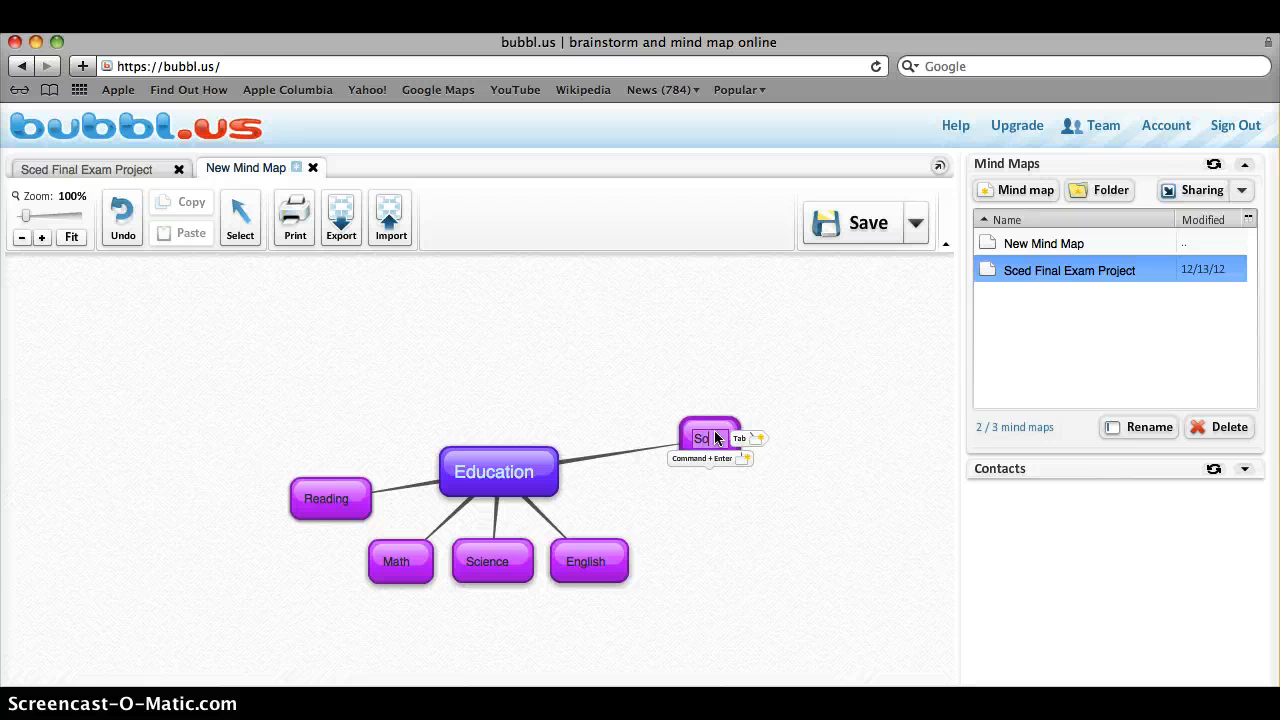
{"action": "type", "text": "cial S"}
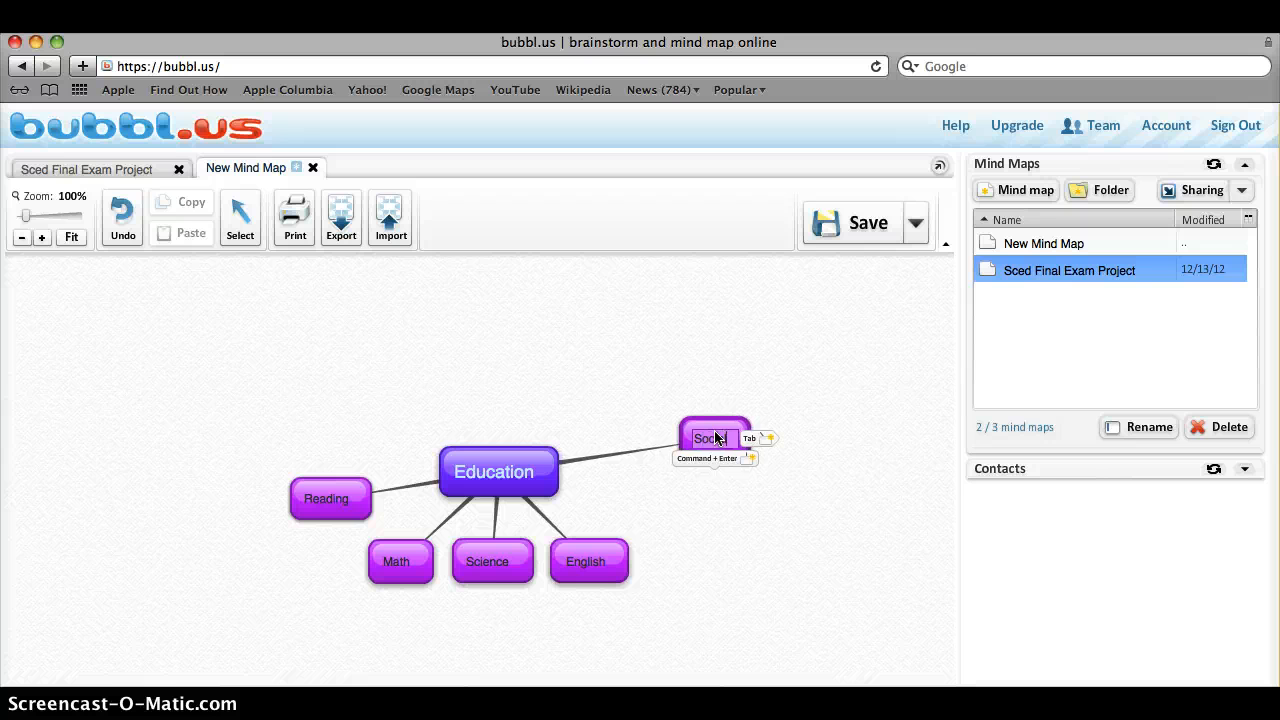
{"action": "type", "text": "tu"}
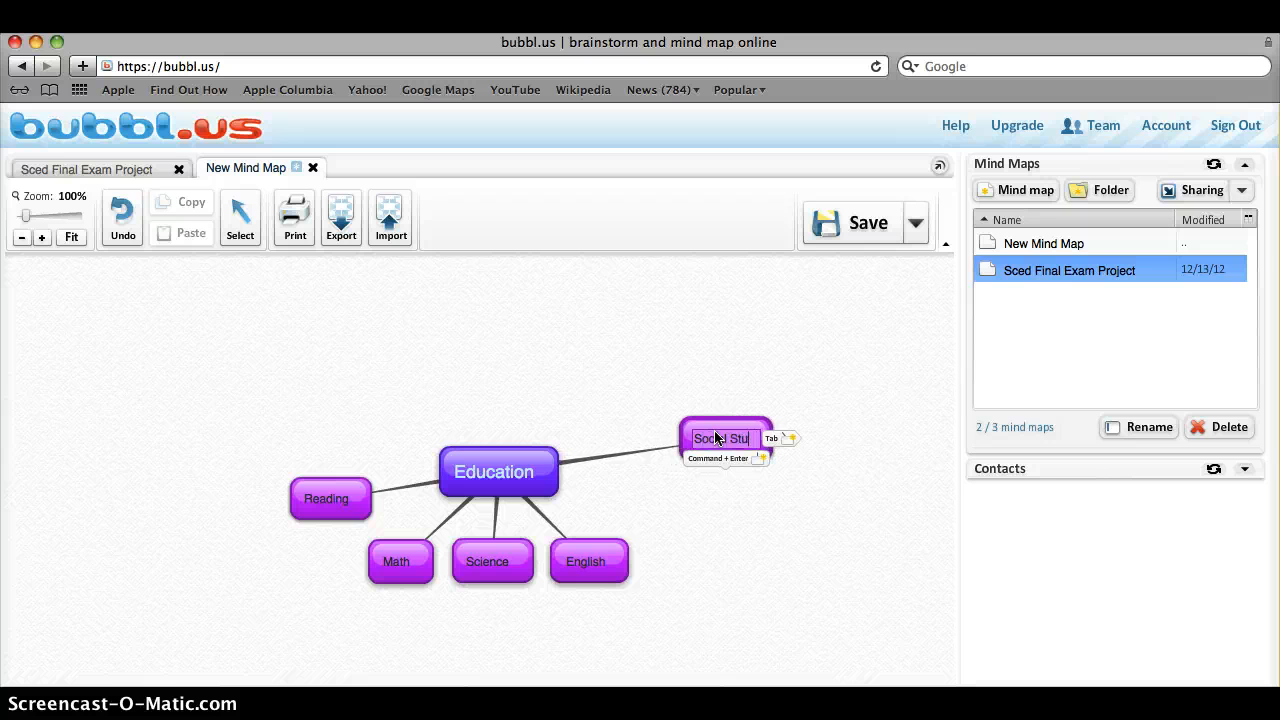
{"action": "type", "text": "dies"}
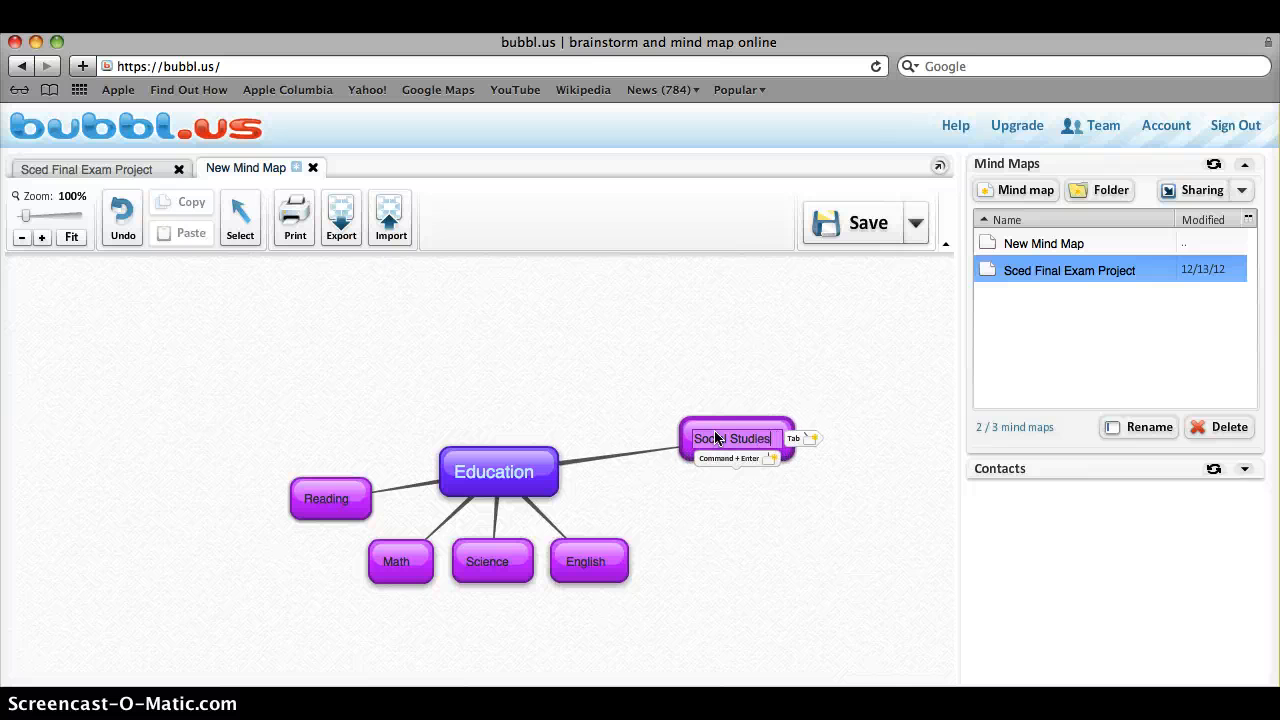
{"action": "left_click", "coordinate": [771, 503]}
Change the background color of the Reading and Math bubbles to bright yellow
{"action": "left_click", "coordinate": [337, 500]}
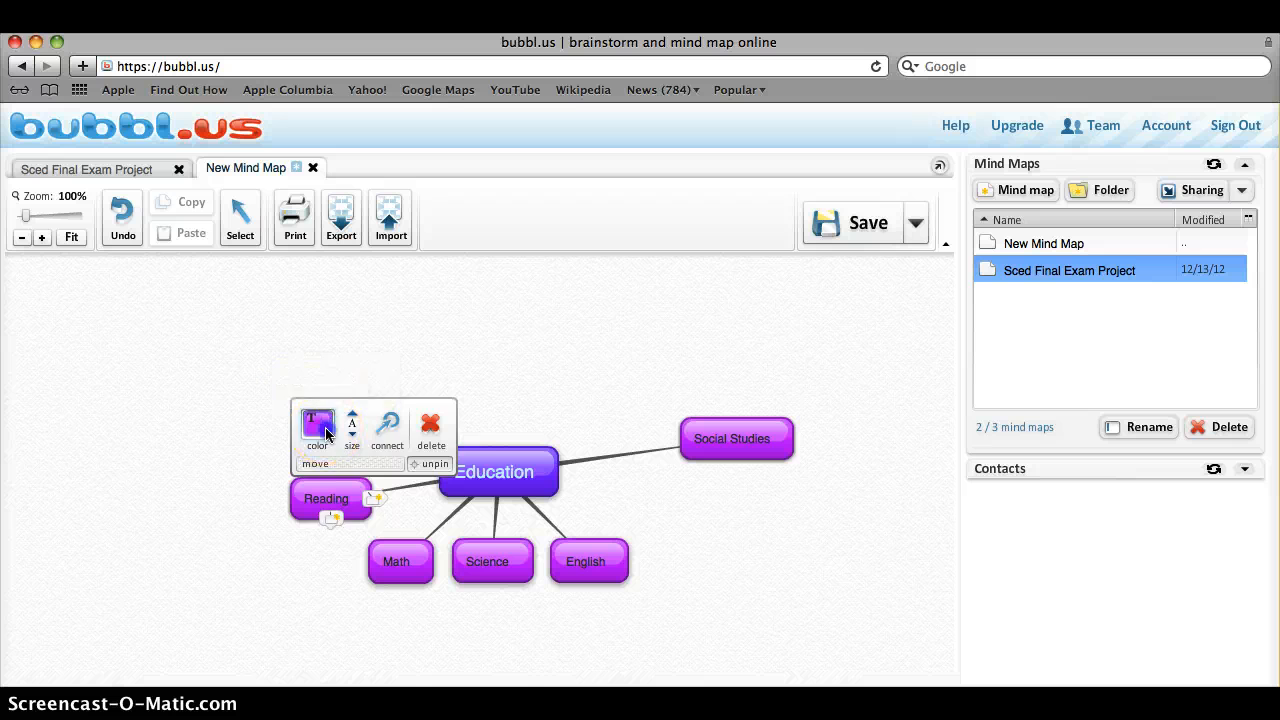
{"action": "left_click", "coordinate": [327, 433]}
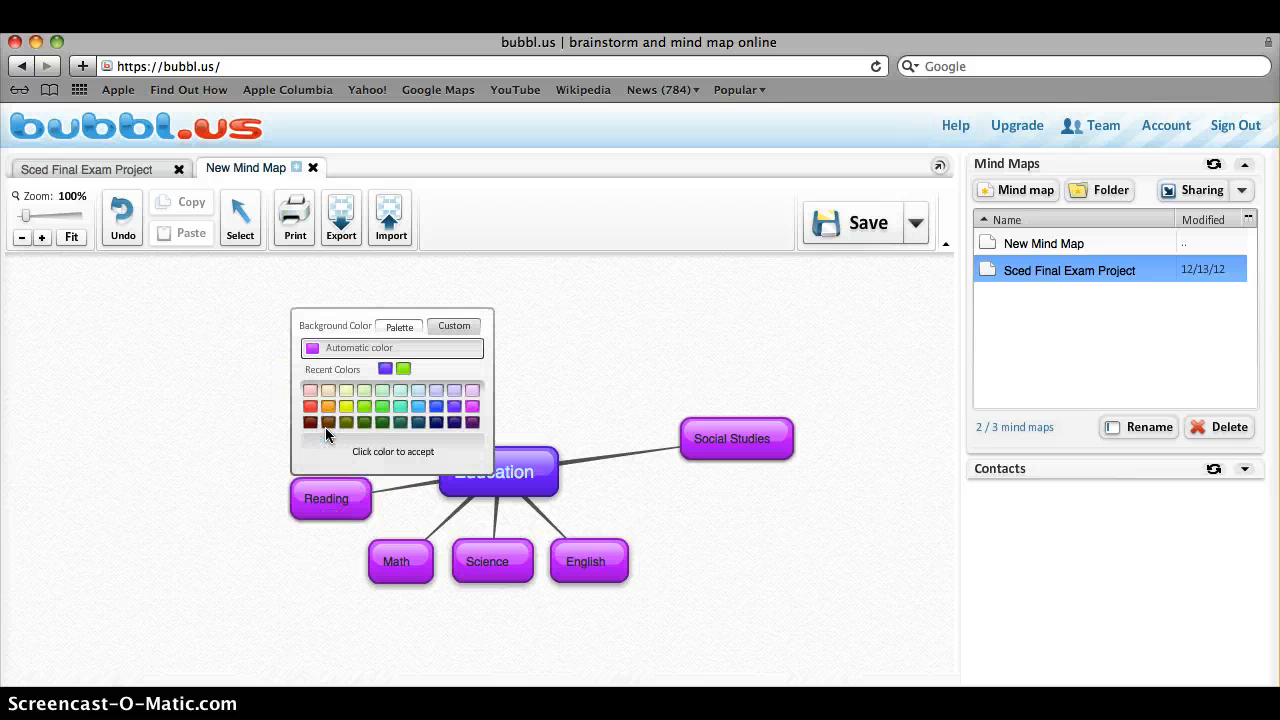
{"action": "left_click", "coordinate": [348, 407]}
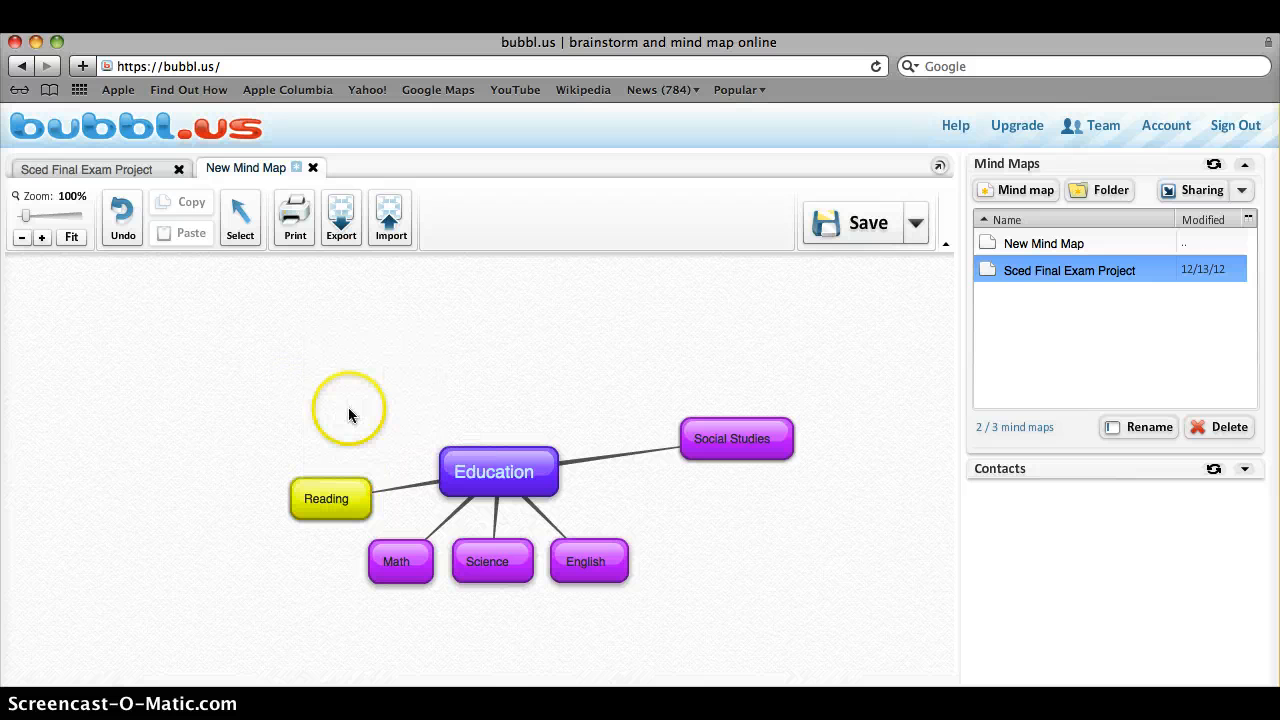
{"action": "mouse_move", "coordinate": [414, 560]}
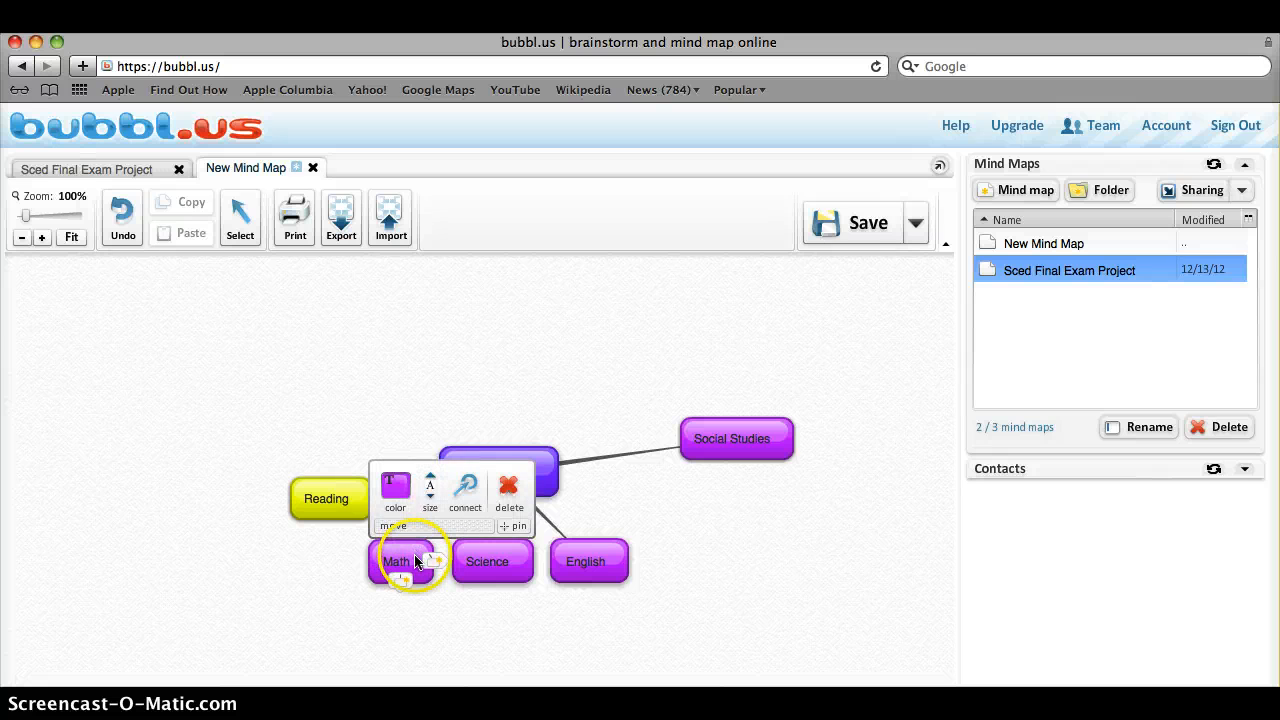
{"action": "left_click", "coordinate": [395, 486]}
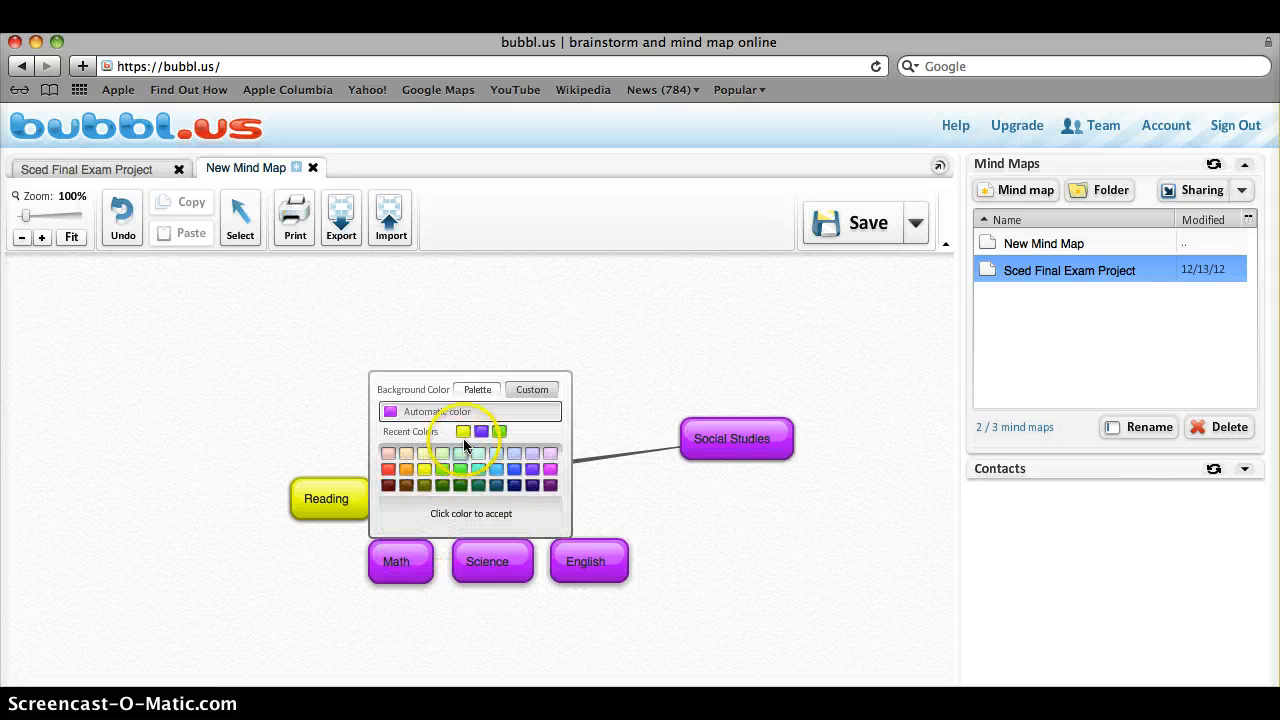
{"action": "left_click", "coordinate": [463, 431]}
Give the Science, English and Social Studies bubbles the same yellow background as Reading and Math
{"action": "mouse_move", "coordinate": [519, 560]}
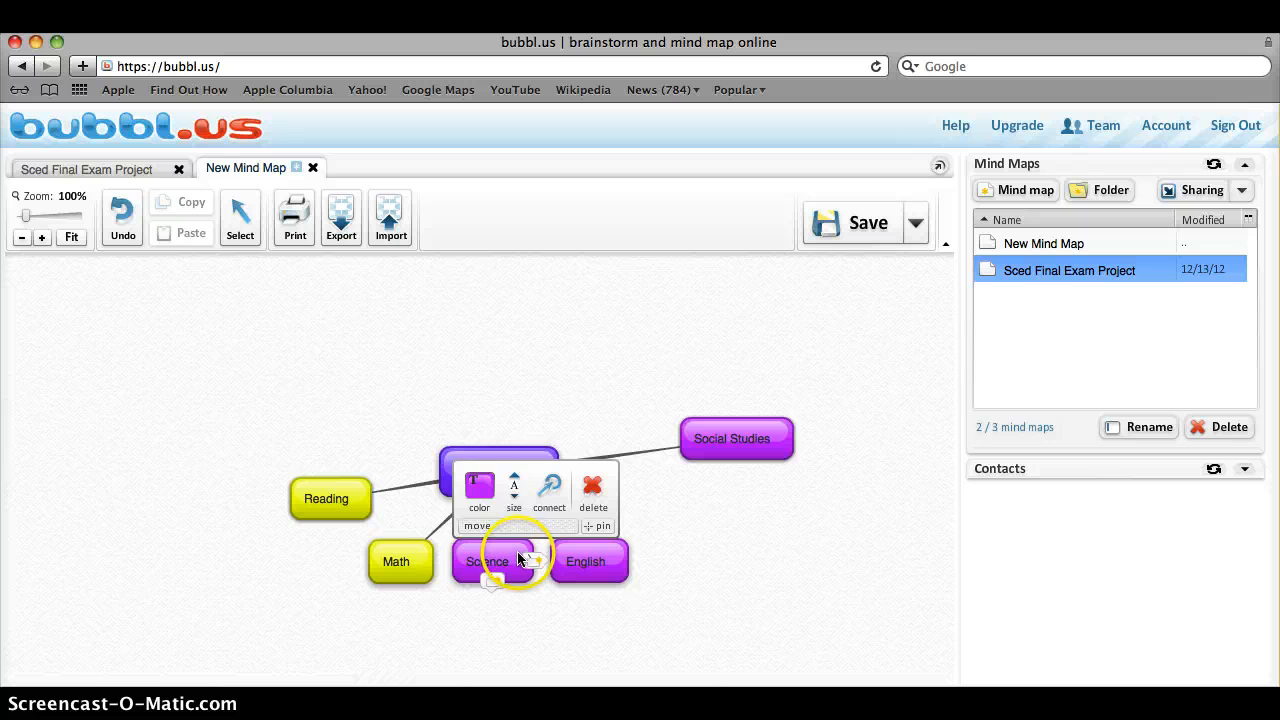
{"action": "left_click", "coordinate": [479, 486]}
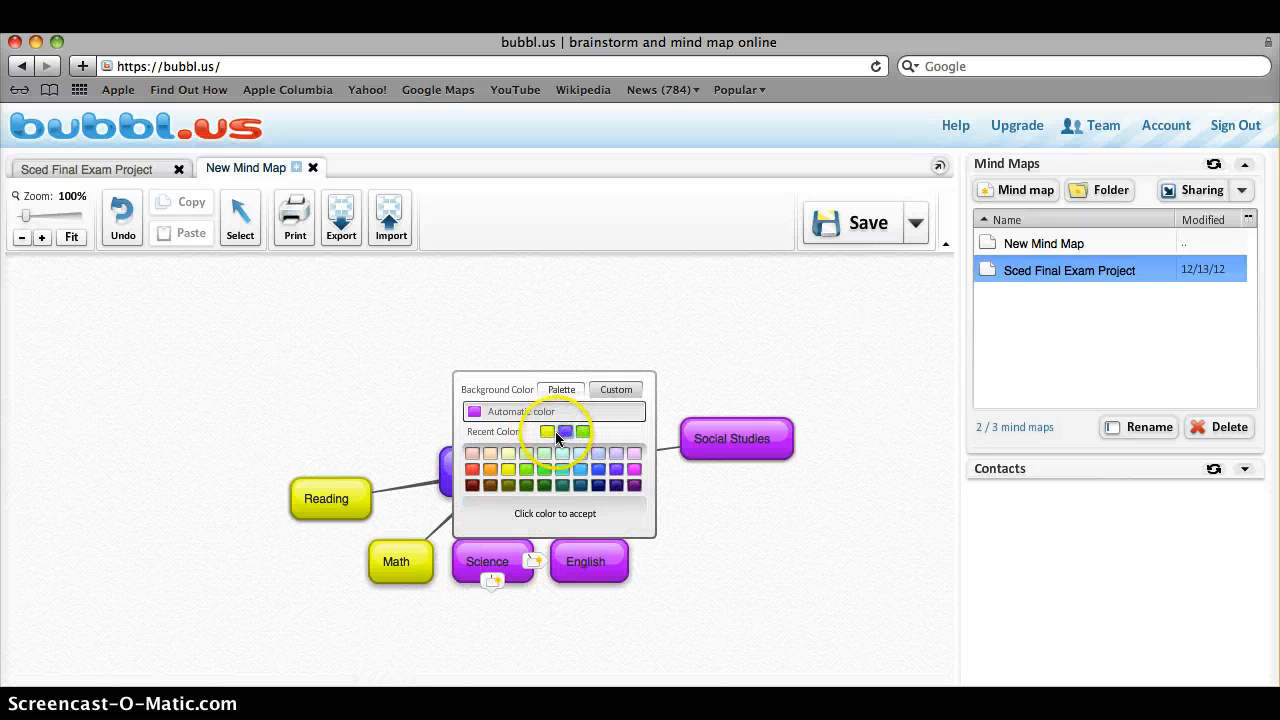
{"action": "left_click", "coordinate": [548, 431]}
{"action": "mouse_move", "coordinate": [615, 567]}
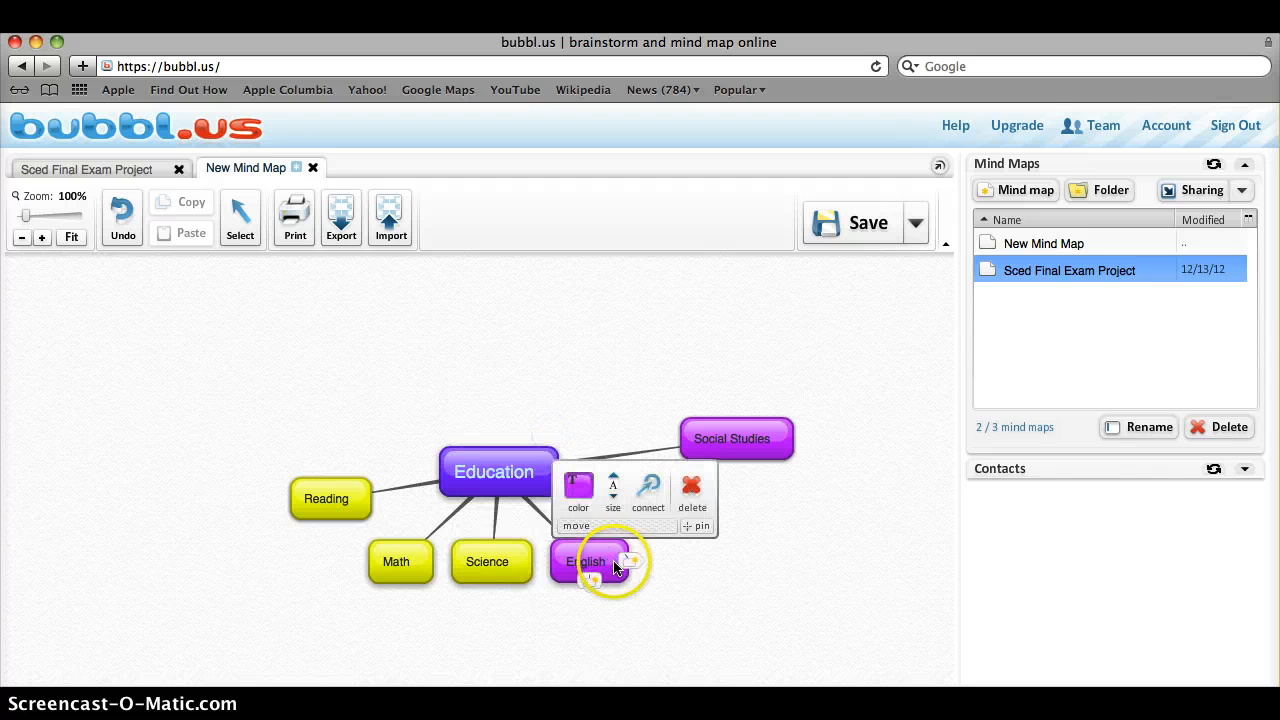
{"action": "left_click", "coordinate": [579, 488]}
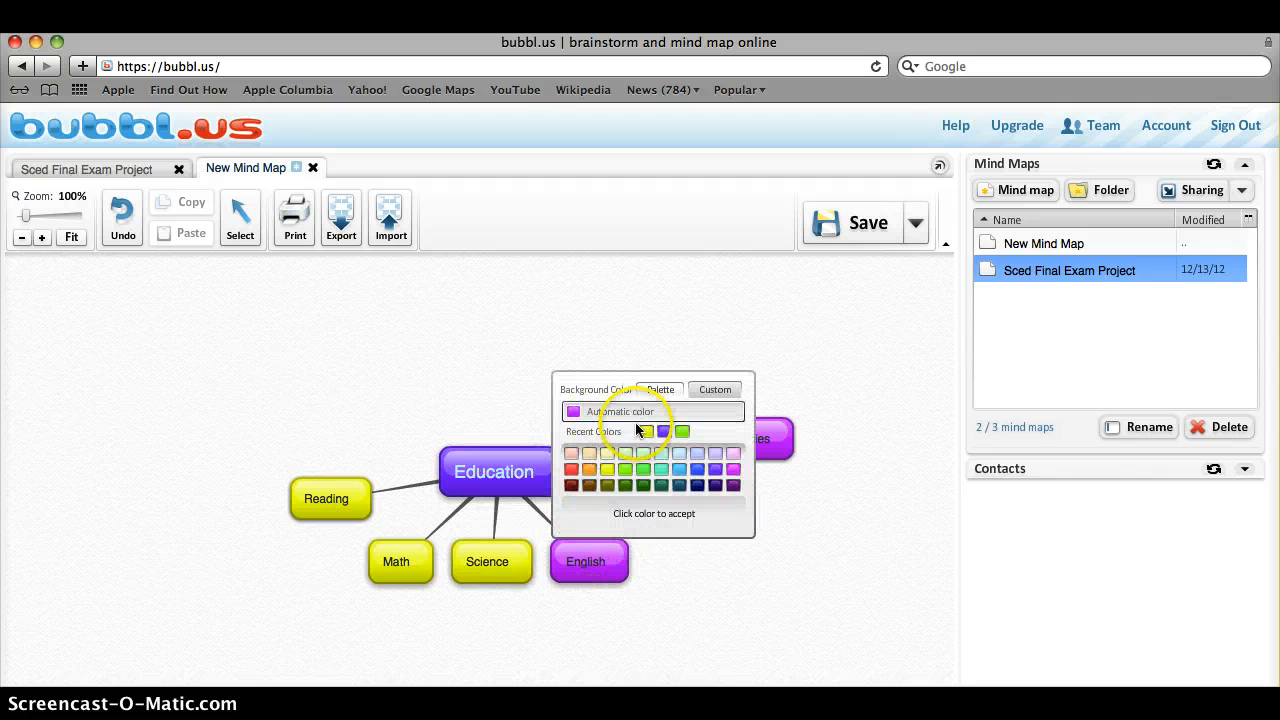
{"action": "left_click", "coordinate": [645, 431]}
{"action": "mouse_move", "coordinate": [782, 436]}
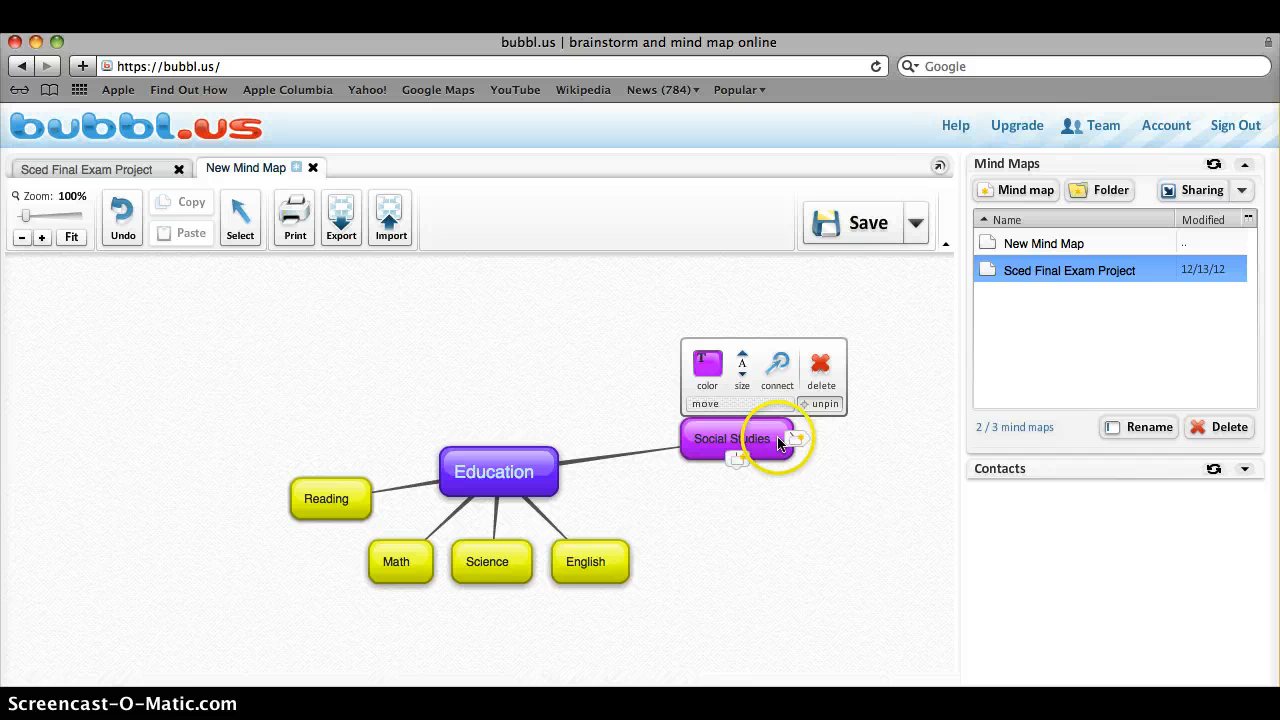
{"action": "left_click", "coordinate": [716, 368]}
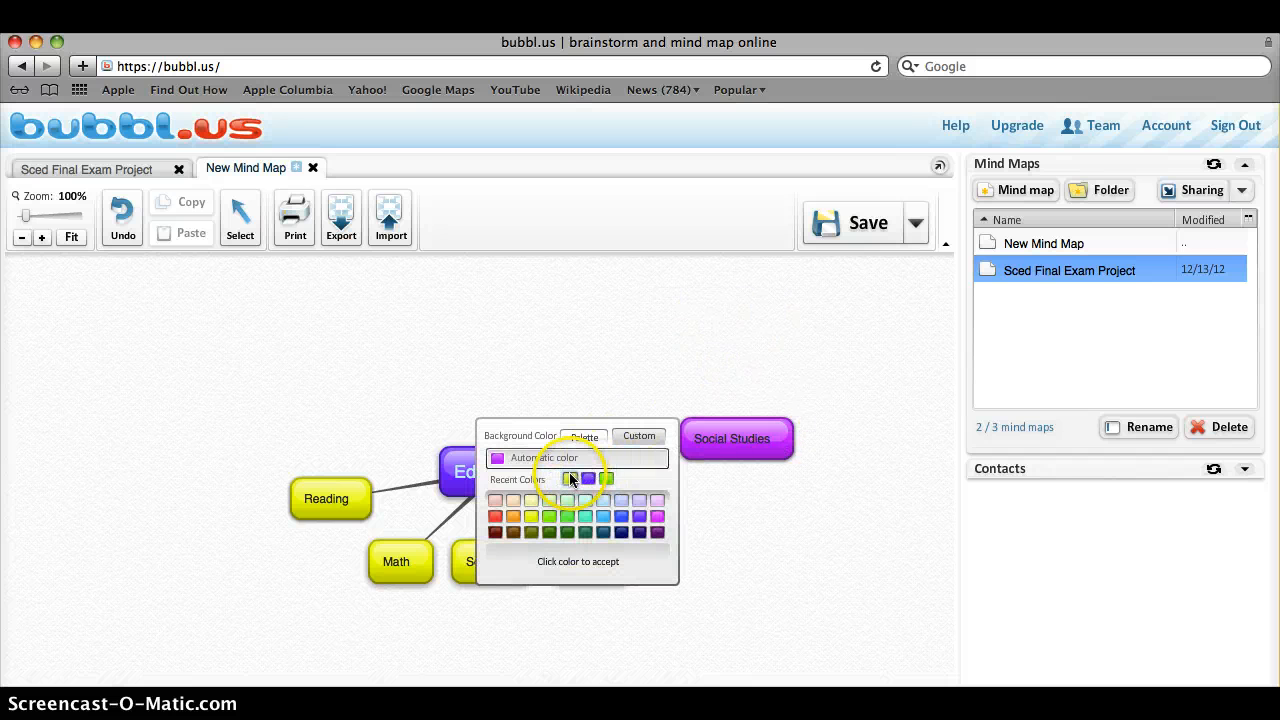
{"action": "left_click", "coordinate": [570, 479]}
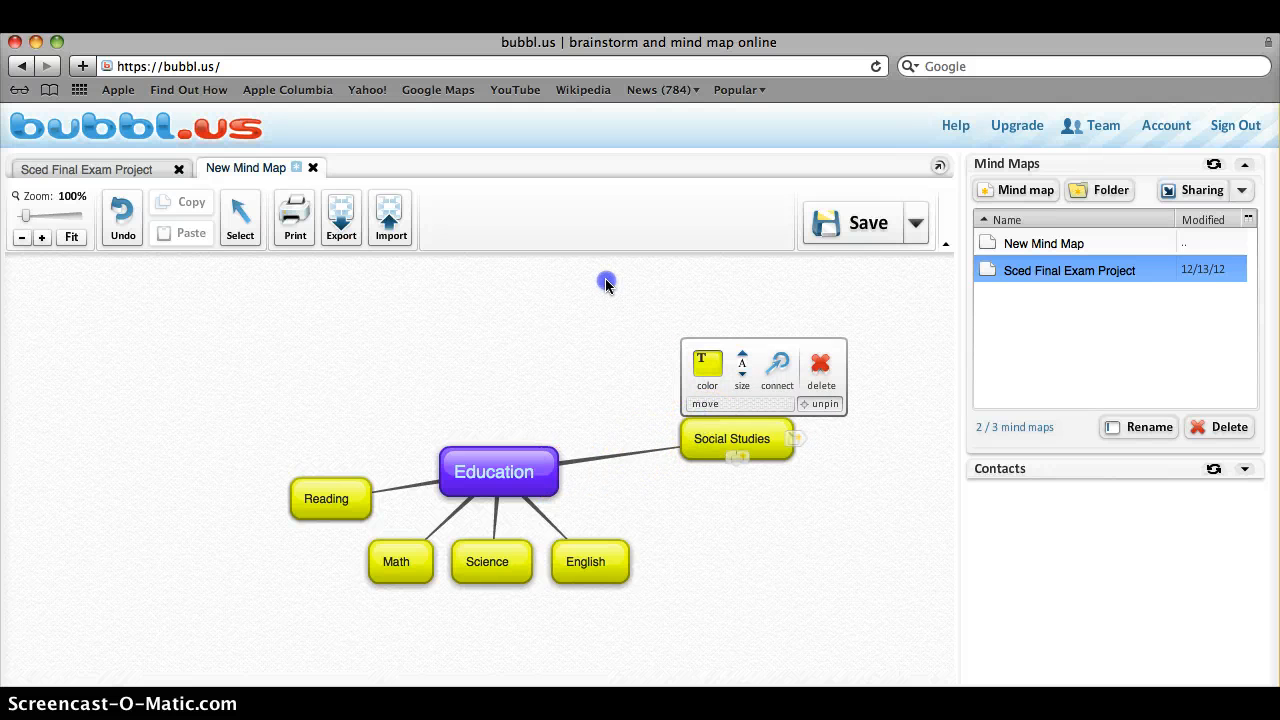
Spread the subject bubbles around Education: Social Studies above, Reading upper left, Math lower left, Science below and English to the right
{"action": "left_click_drag", "start_coordinate": [605, 283], "coordinate": [506, 343]}
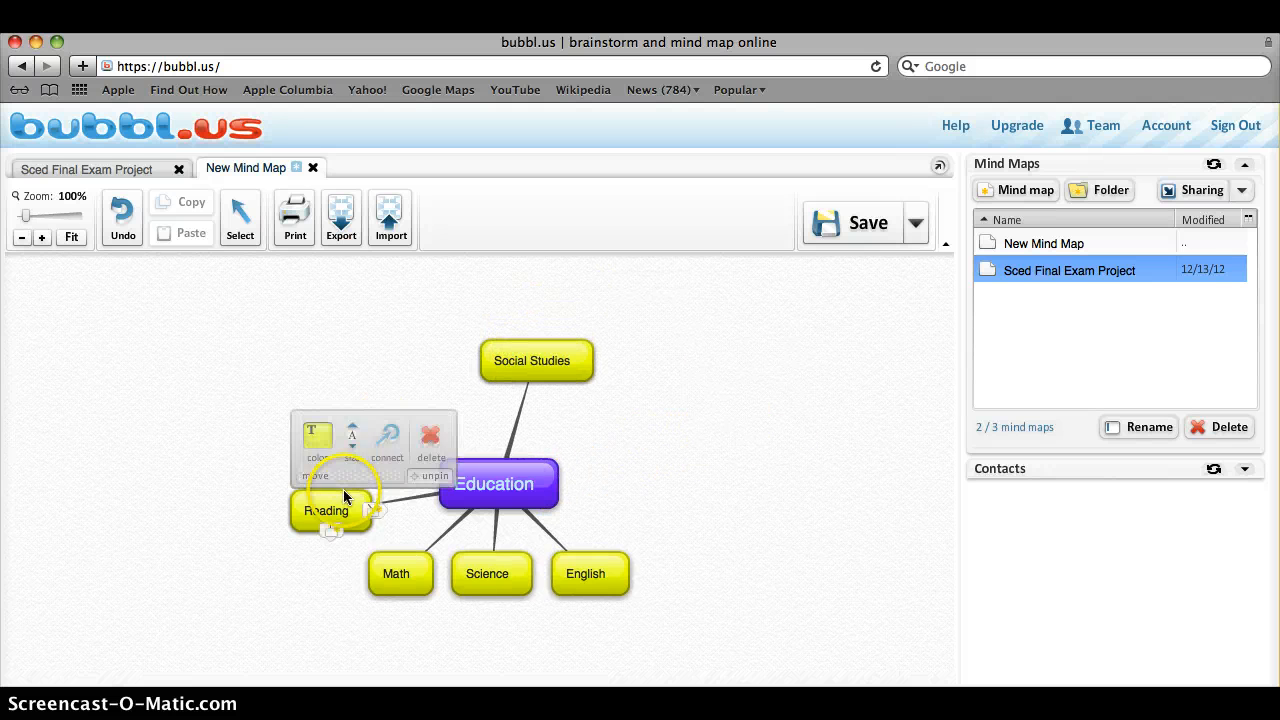
{"action": "left_click_drag", "start_coordinate": [345, 497], "coordinate": [349, 374]}
{"action": "mouse_move", "coordinate": [390, 560]}
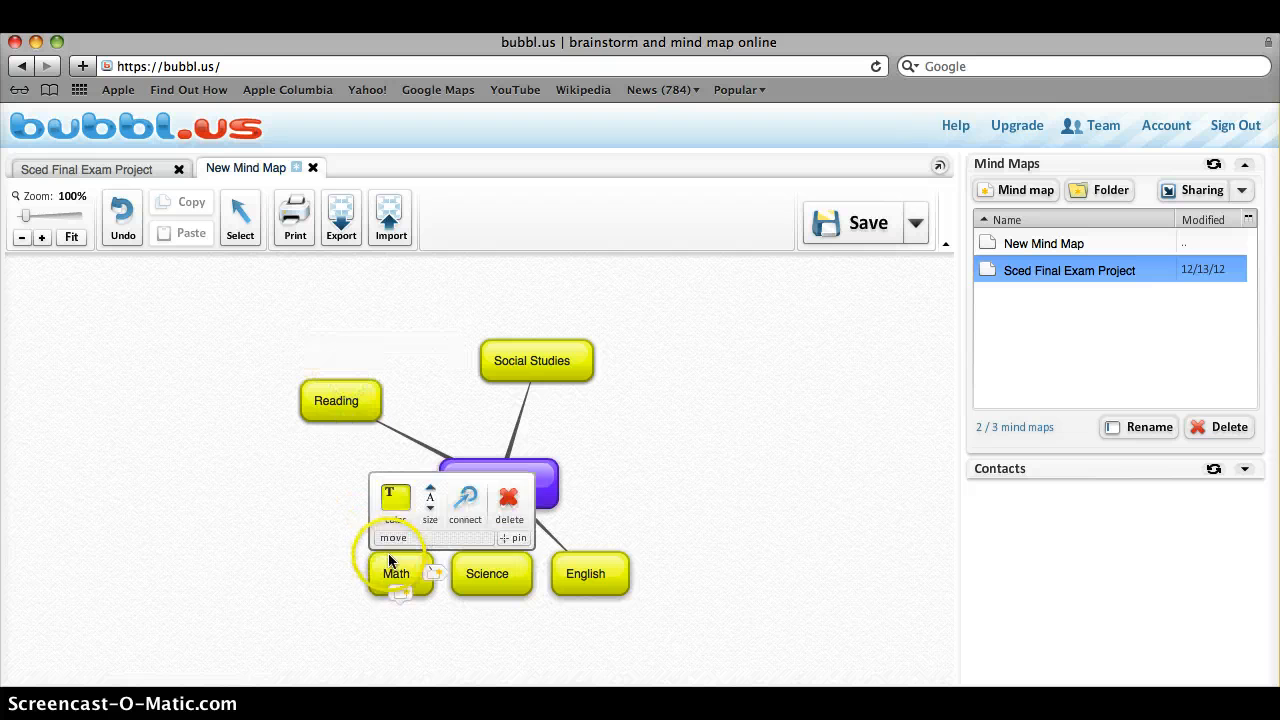
{"action": "left_click_drag", "start_coordinate": [390, 562], "coordinate": [294, 520]}
{"action": "mouse_move", "coordinate": [461, 567]}
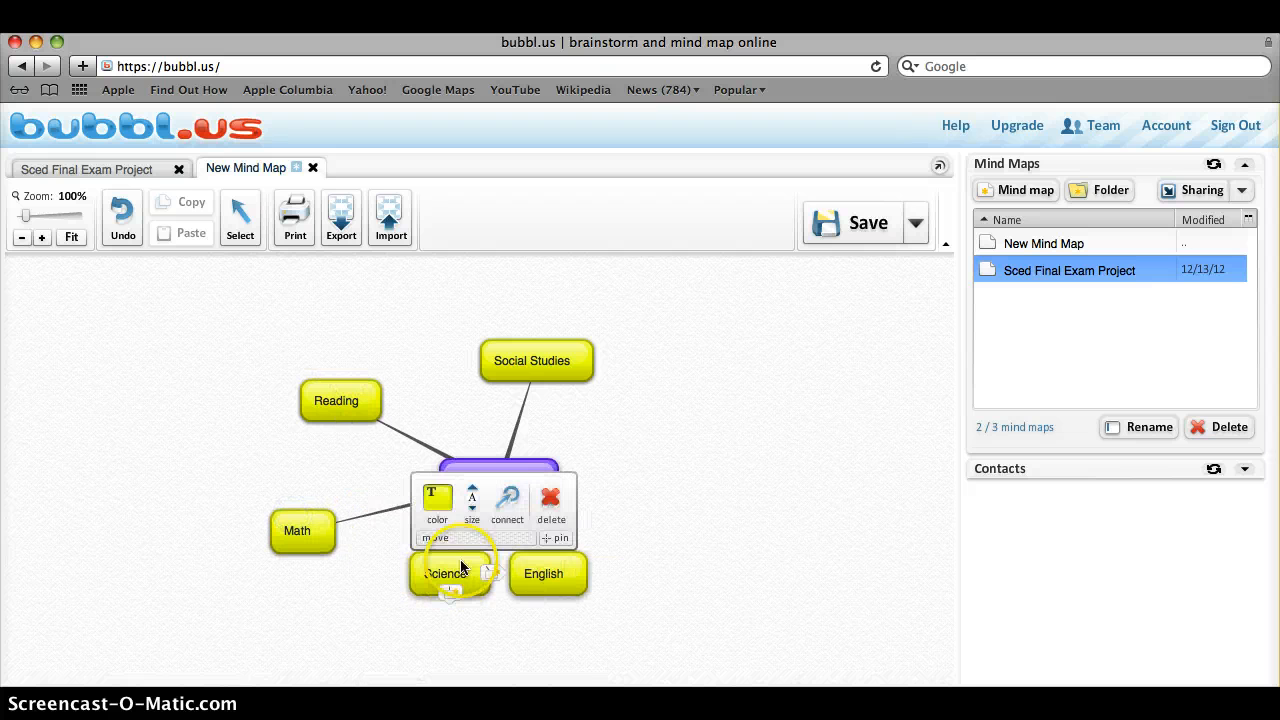
{"action": "left_click_drag", "start_coordinate": [461, 585], "coordinate": [451, 632]}
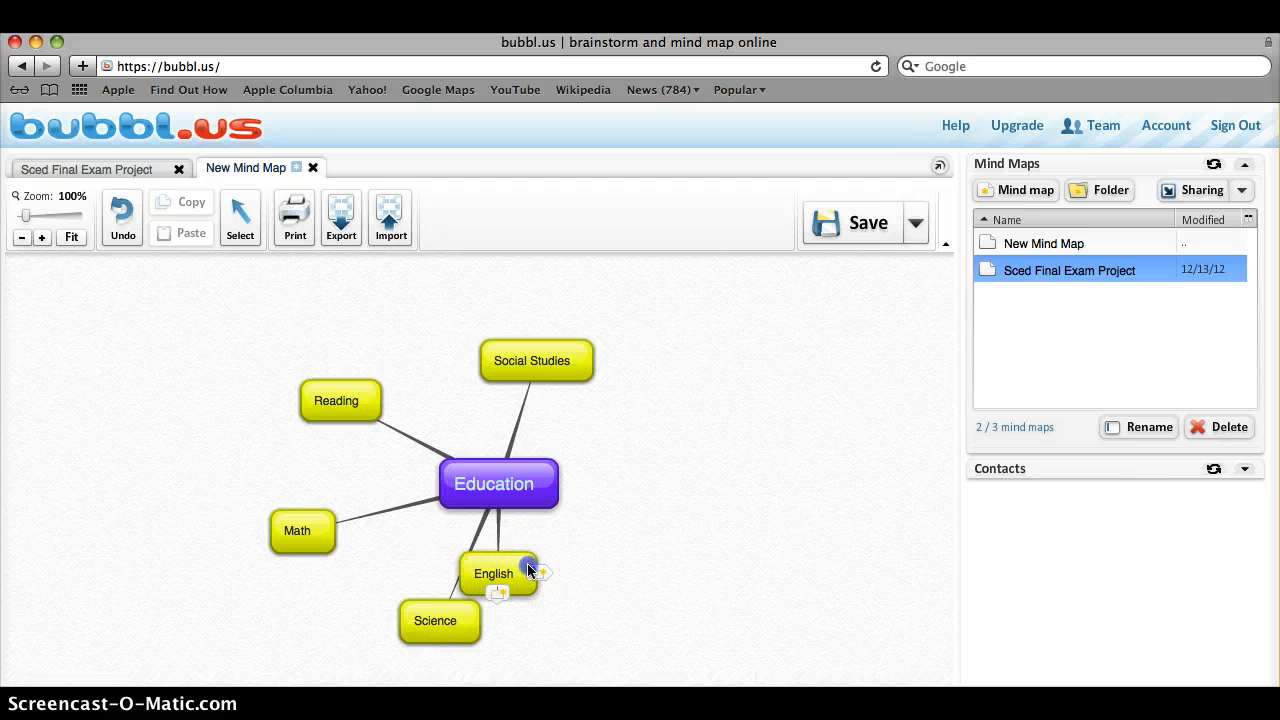
{"action": "left_click_drag", "start_coordinate": [529, 563], "coordinate": [737, 514]}
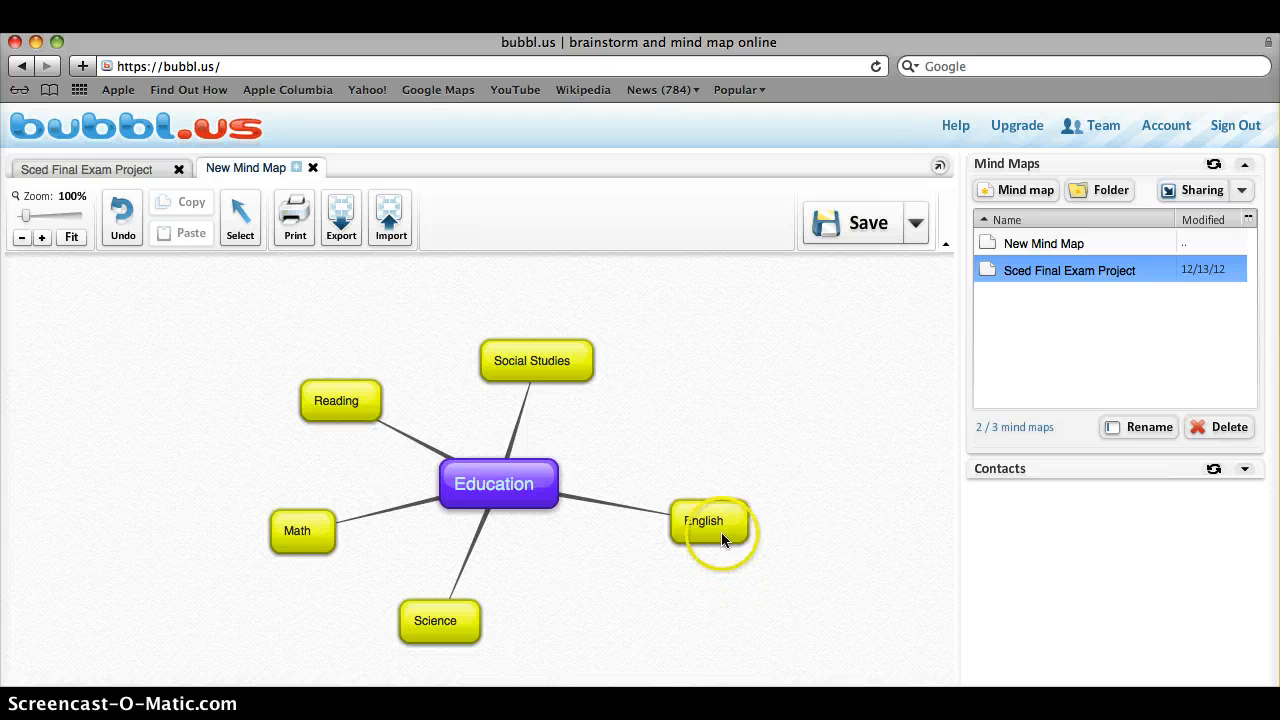
Add a child bubble below Math and label it "Addition"
{"action": "mouse_move", "coordinate": [315, 544]}
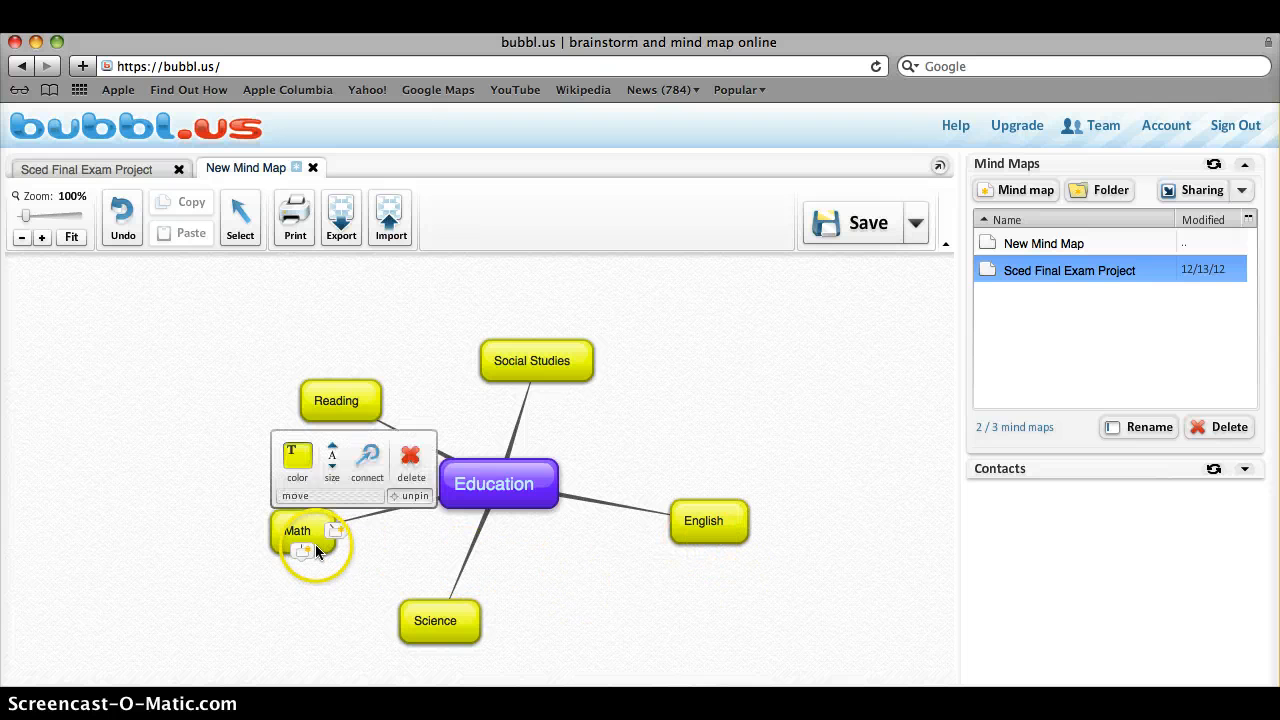
{"action": "left_click", "coordinate": [302, 548]}
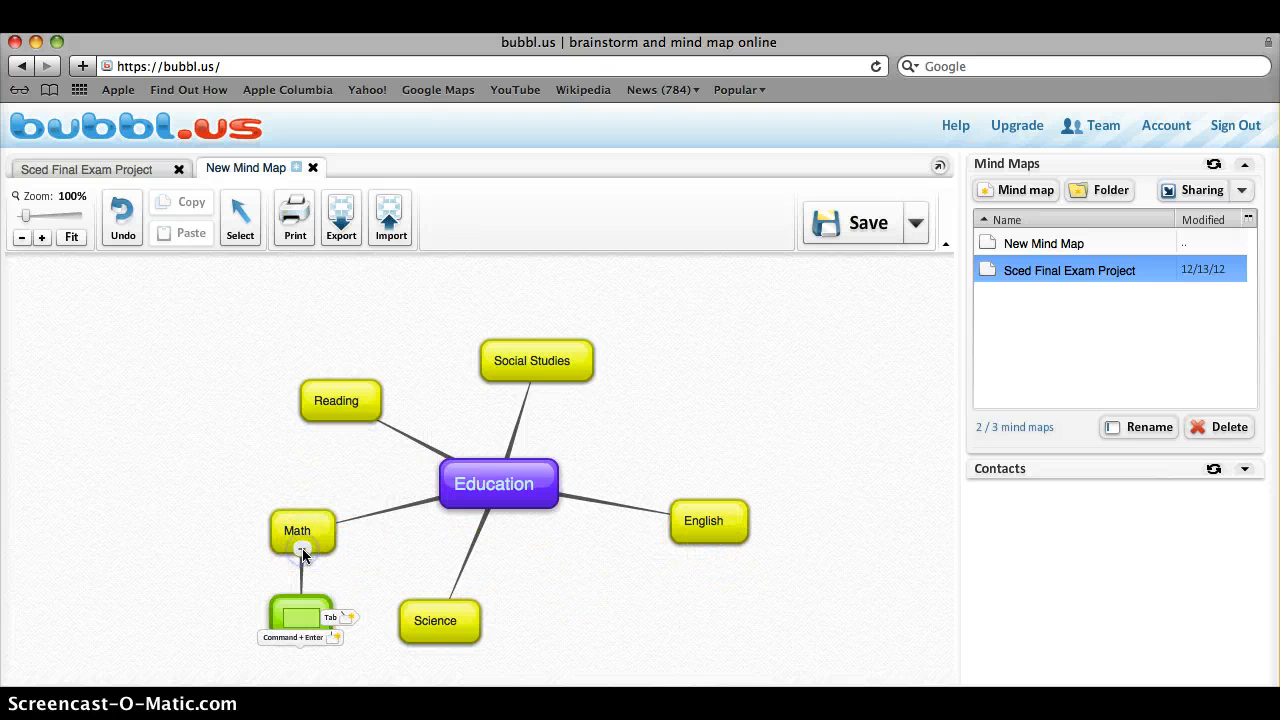
{"action": "left_click", "coordinate": [302, 568]}
{"action": "type", "text": "Addition"}
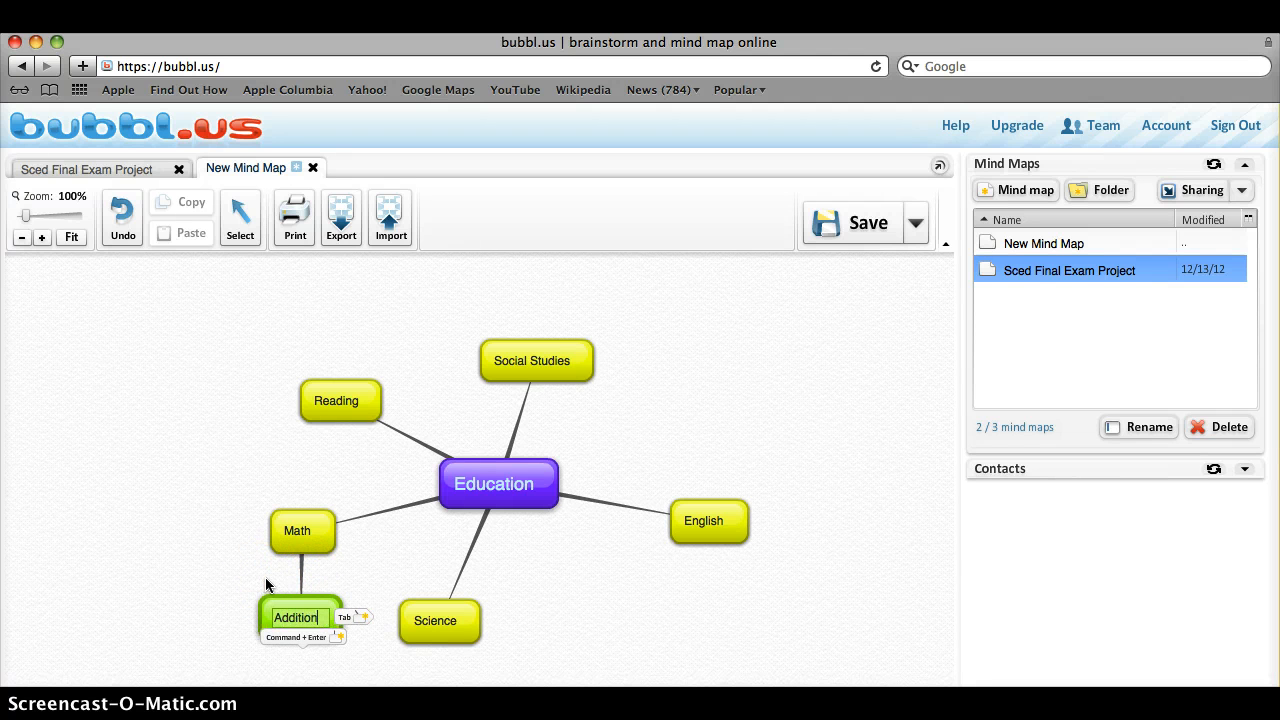
{"action": "left_click", "coordinate": [186, 591]}
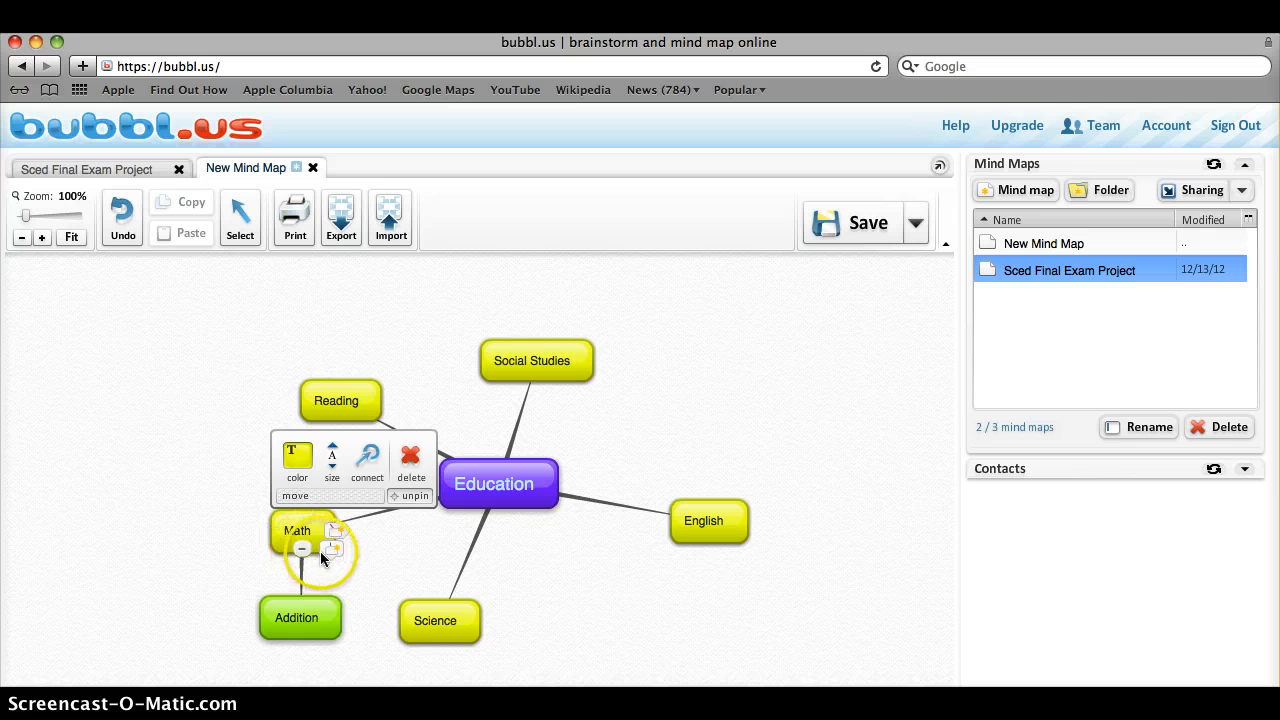
Add a second child bubble to Math and label it "Subtraction"
{"action": "left_click", "coordinate": [321, 551]}
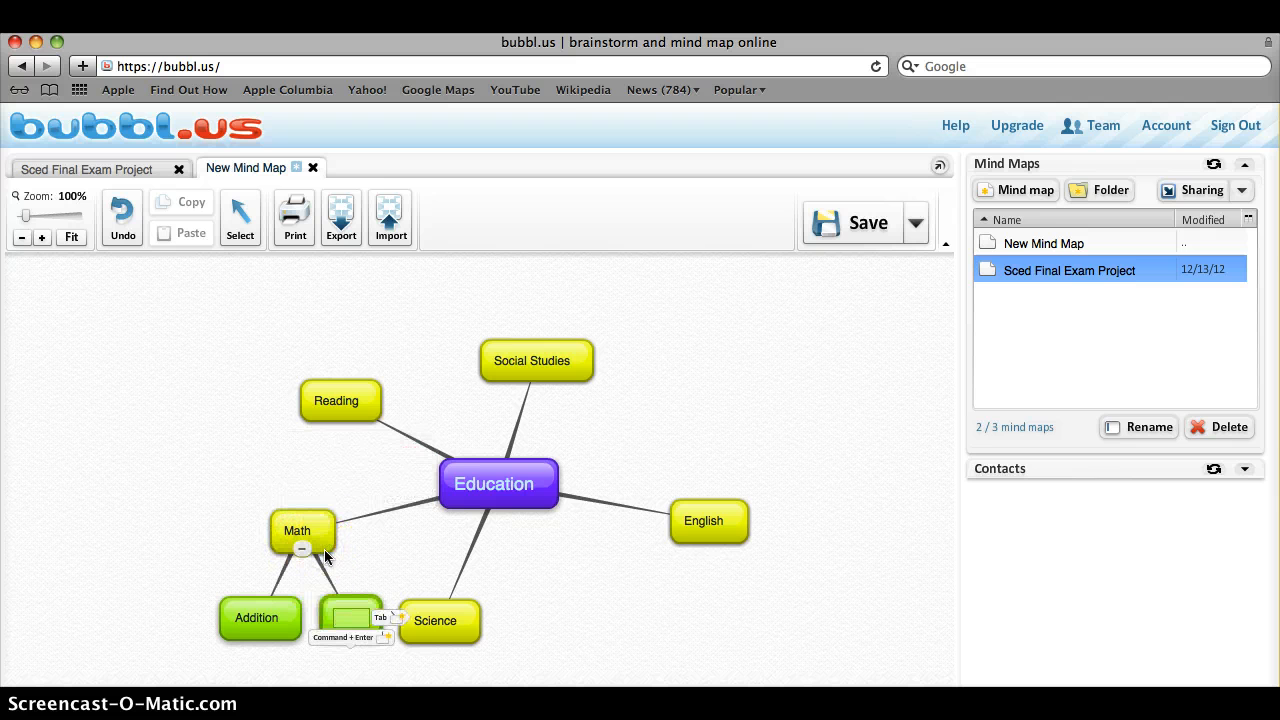
{"action": "type", "text": "Subtra"}
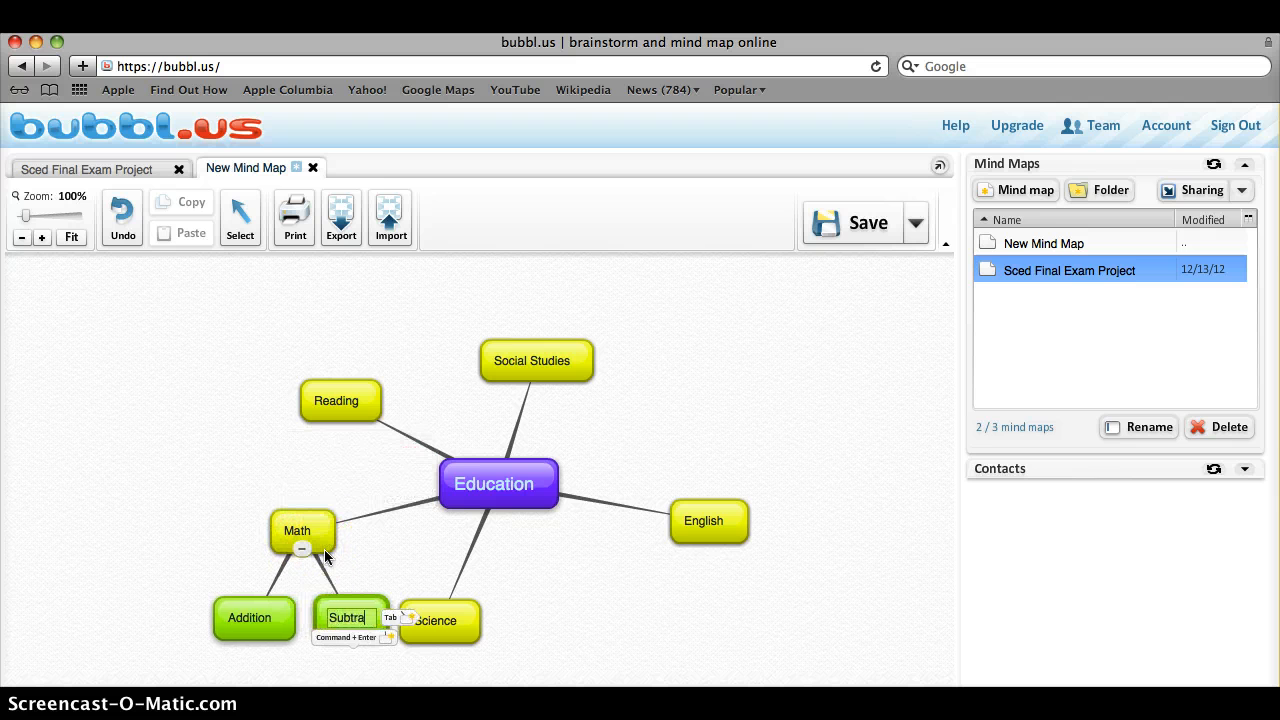
{"action": "type", "text": "ction"}
{"action": "left_click", "coordinate": [388, 557]}
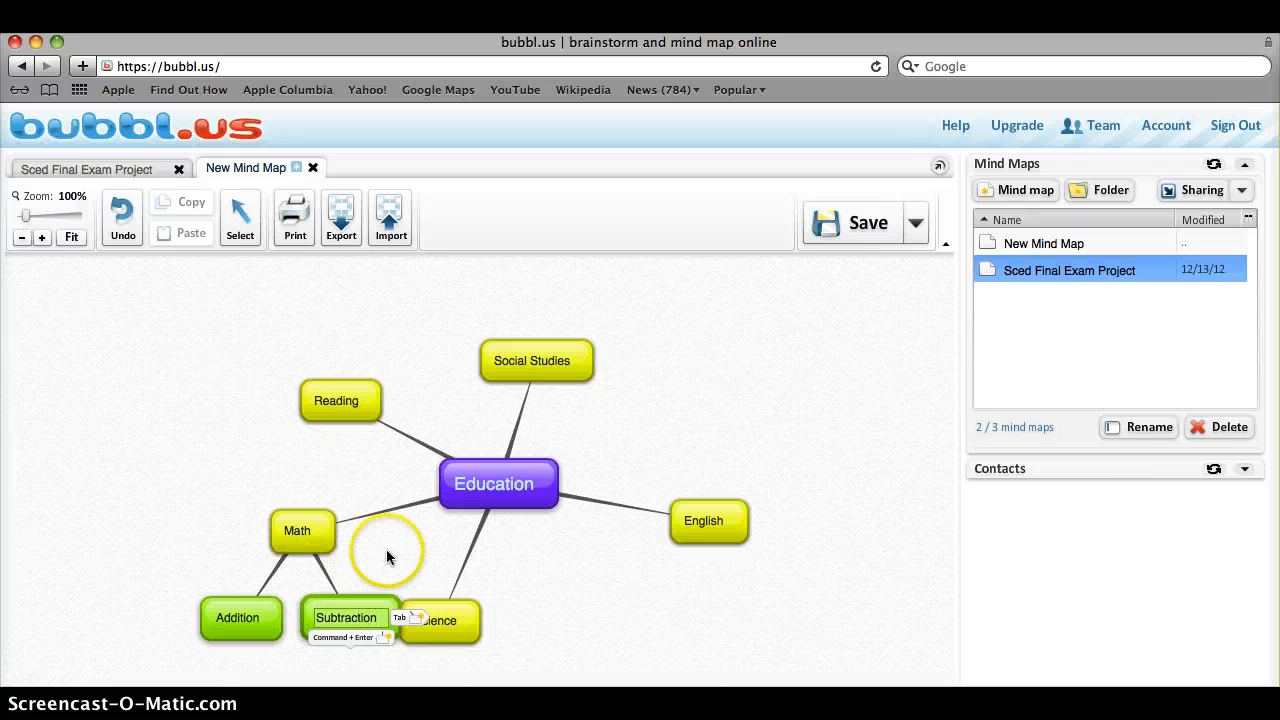
Move the Addition bubble to the left of Math and the Subtraction bubble to the lower left of Math
{"action": "mouse_move", "coordinate": [256, 606]}
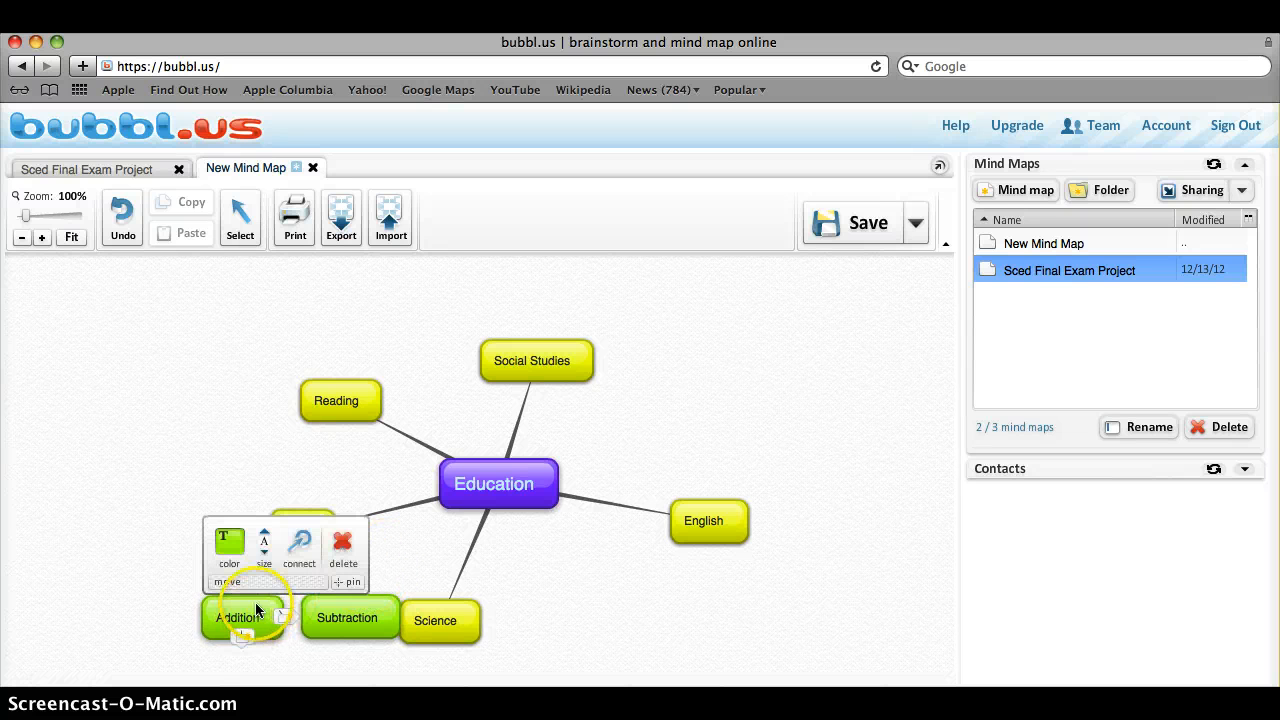
{"action": "left_click_drag", "start_coordinate": [255, 605], "coordinate": [171, 520]}
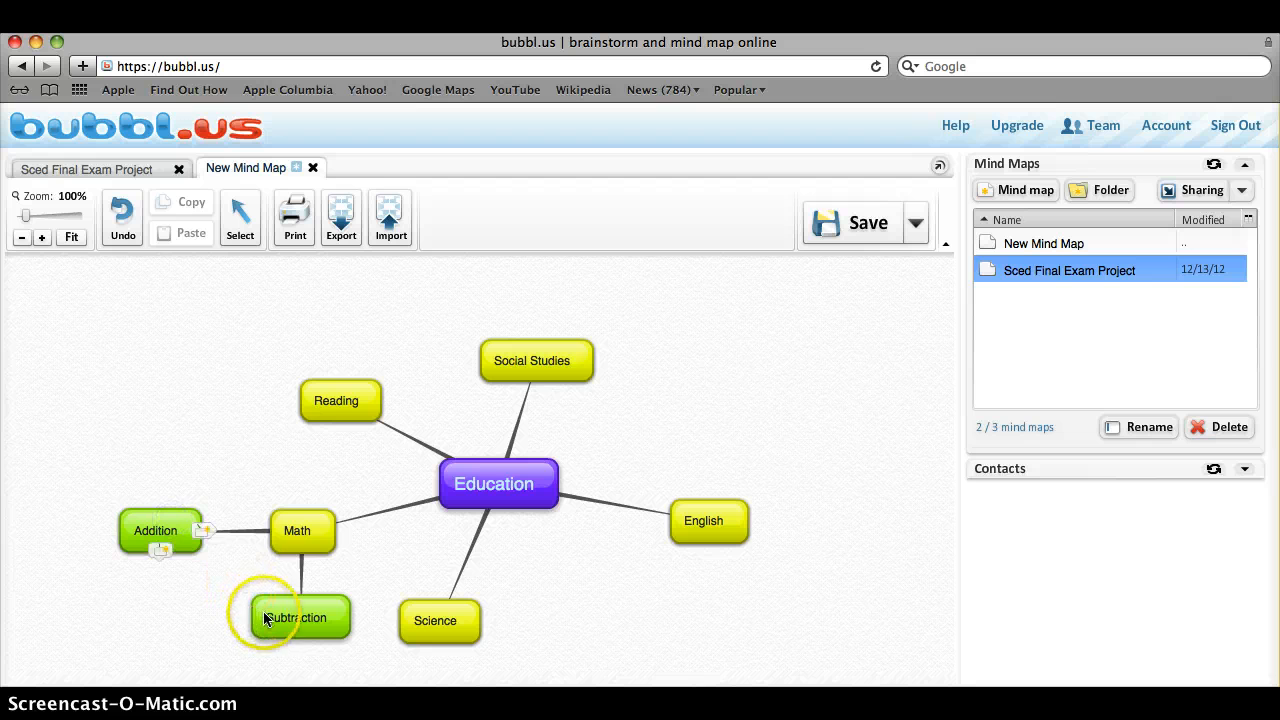
{"action": "left_click_drag", "start_coordinate": [263, 618], "coordinate": [194, 603]}
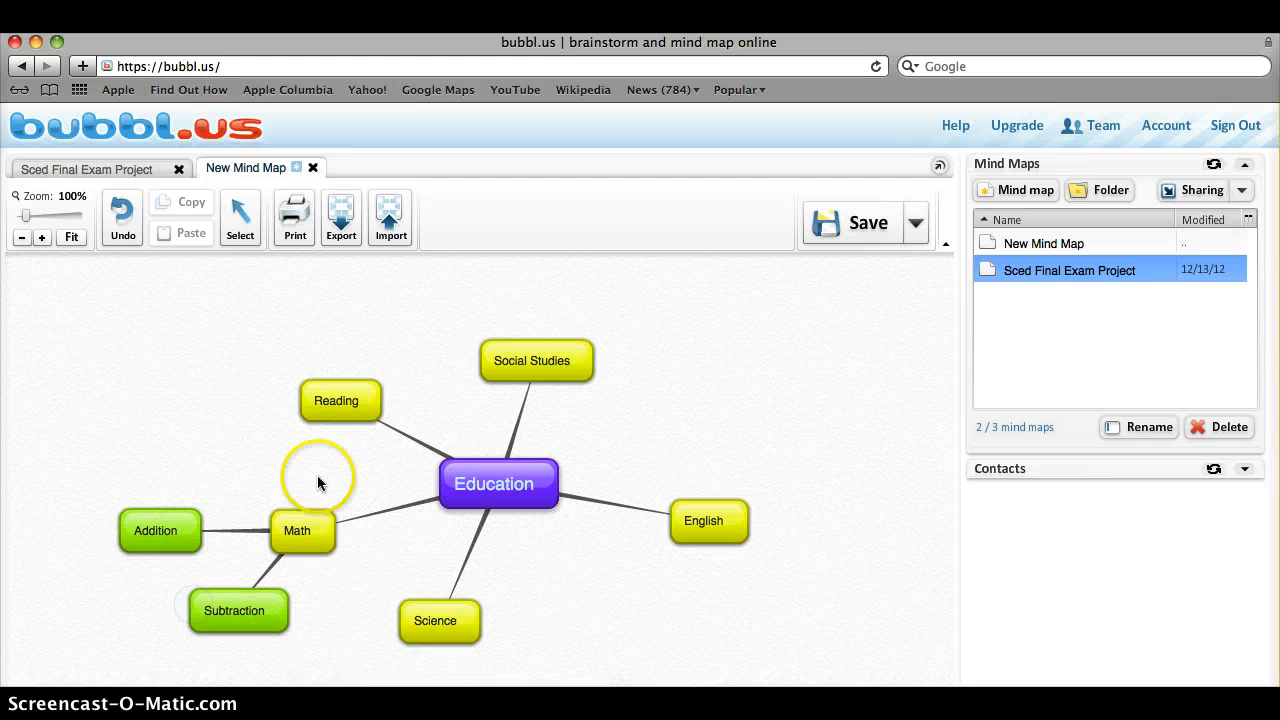
{"action": "mouse_move", "coordinate": [546, 367]}
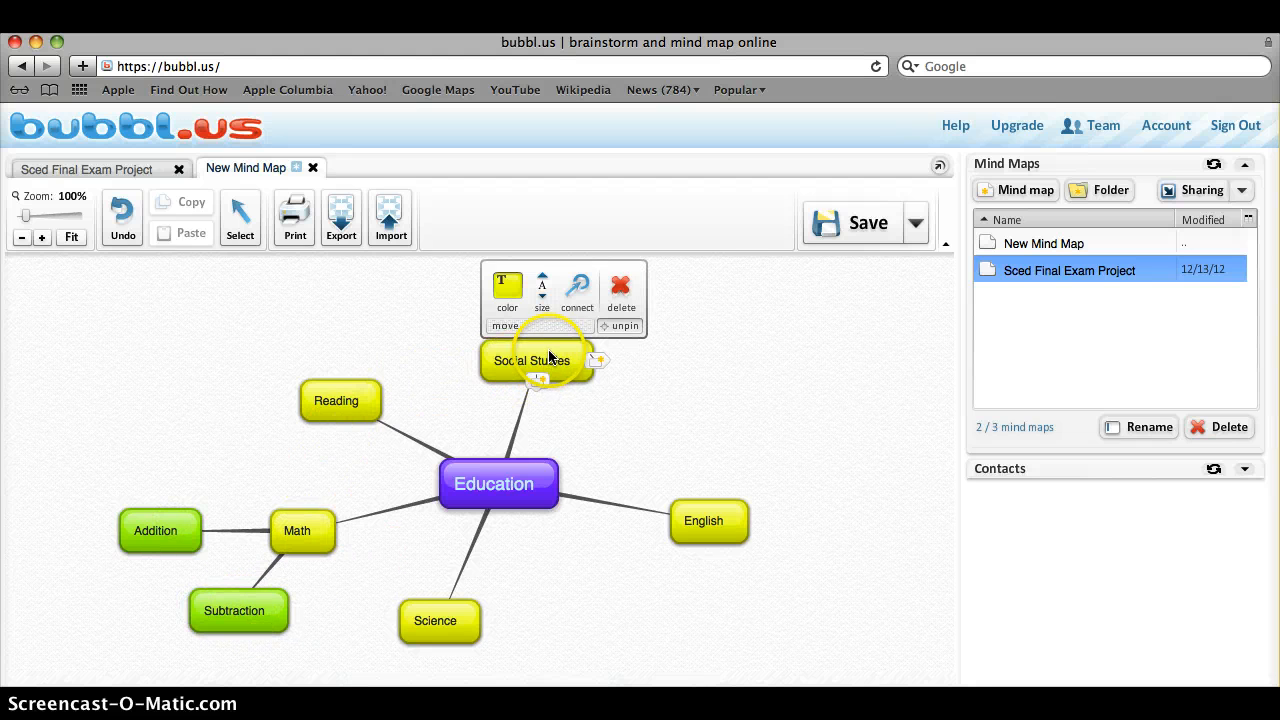
Move the Social Studies bubble to the lower right of Education and the English bubble to the upper right
{"action": "left_click_drag", "start_coordinate": [546, 367], "coordinate": [585, 457]}
{"action": "left_click", "coordinate": [644, 464]}
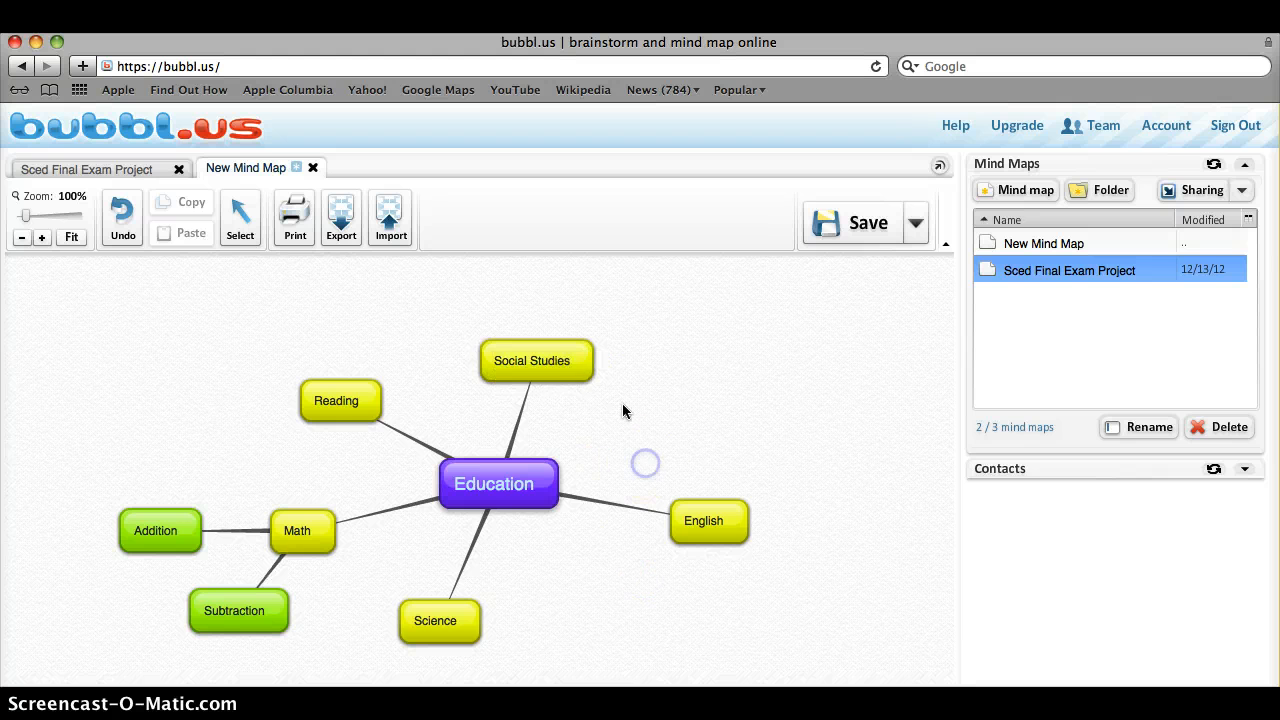
{"action": "mouse_move", "coordinate": [575, 371]}
{"action": "left_click_drag", "start_coordinate": [575, 371], "coordinate": [633, 580]}
{"action": "mouse_move", "coordinate": [716, 514]}
{"action": "left_click_drag", "start_coordinate": [716, 514], "coordinate": [594, 329]}
Draw a connecting arrow from the English bubble to the Reading bubble
{"action": "mouse_move", "coordinate": [596, 341]}
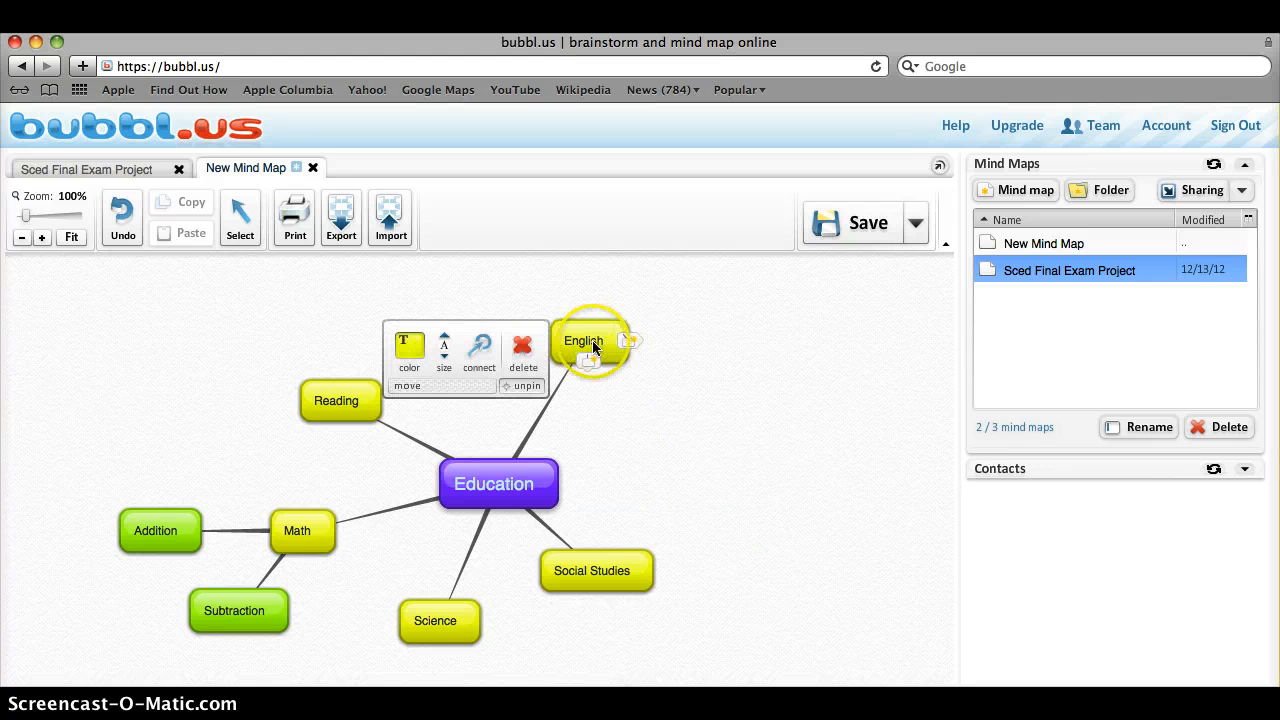
{"action": "left_click", "coordinate": [483, 347]}
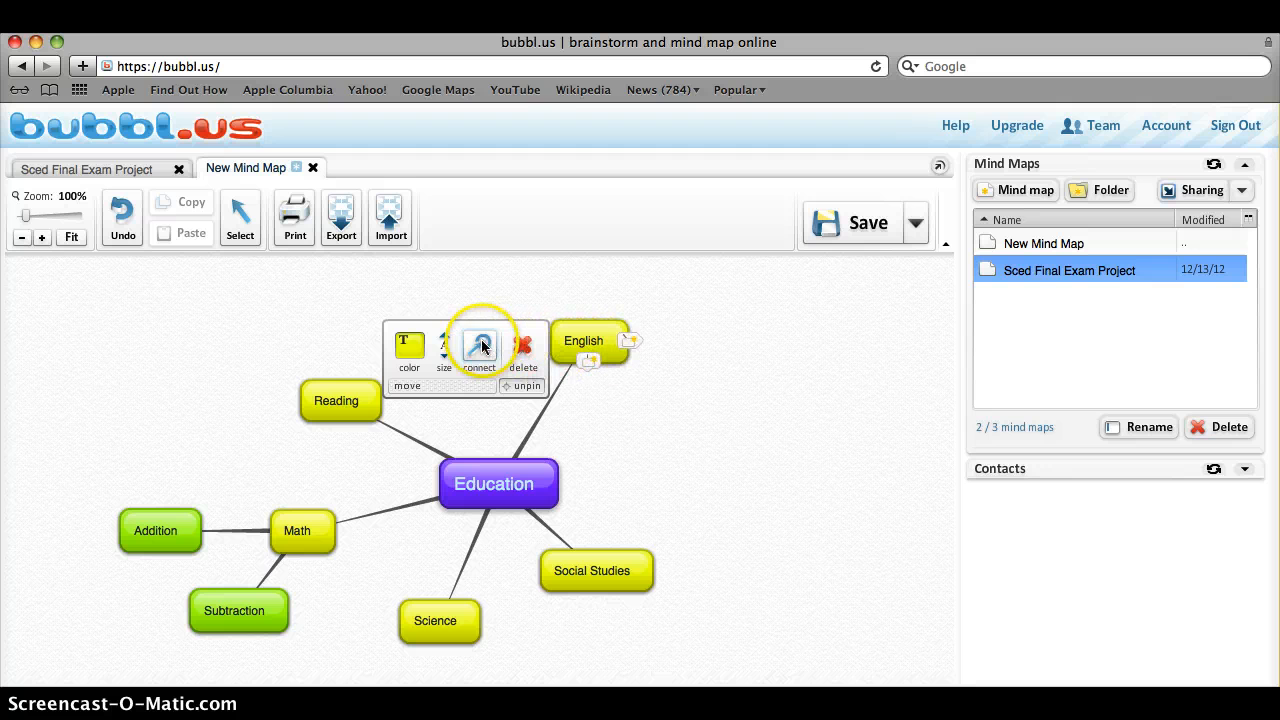
{"action": "left_click", "coordinate": [482, 346]}
{"action": "left_click_drag", "start_coordinate": [482, 346], "coordinate": [379, 384]}
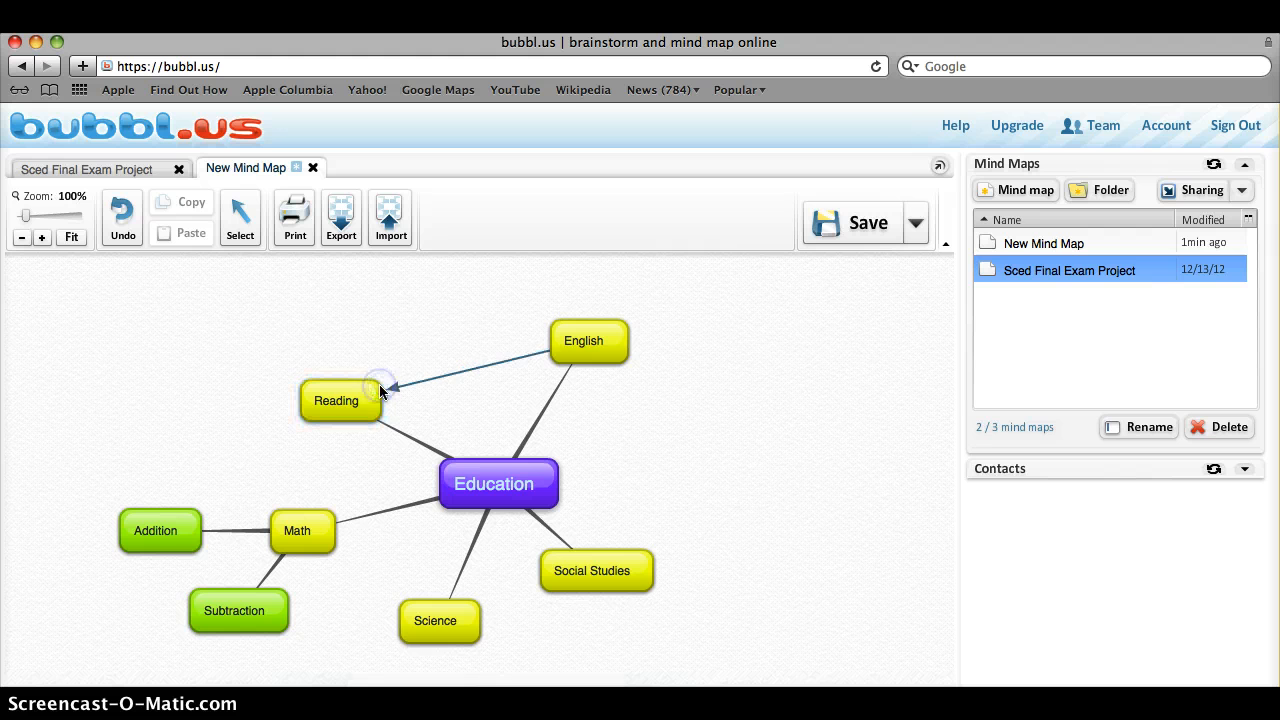
{"action": "mouse_move", "coordinate": [560, 360]}
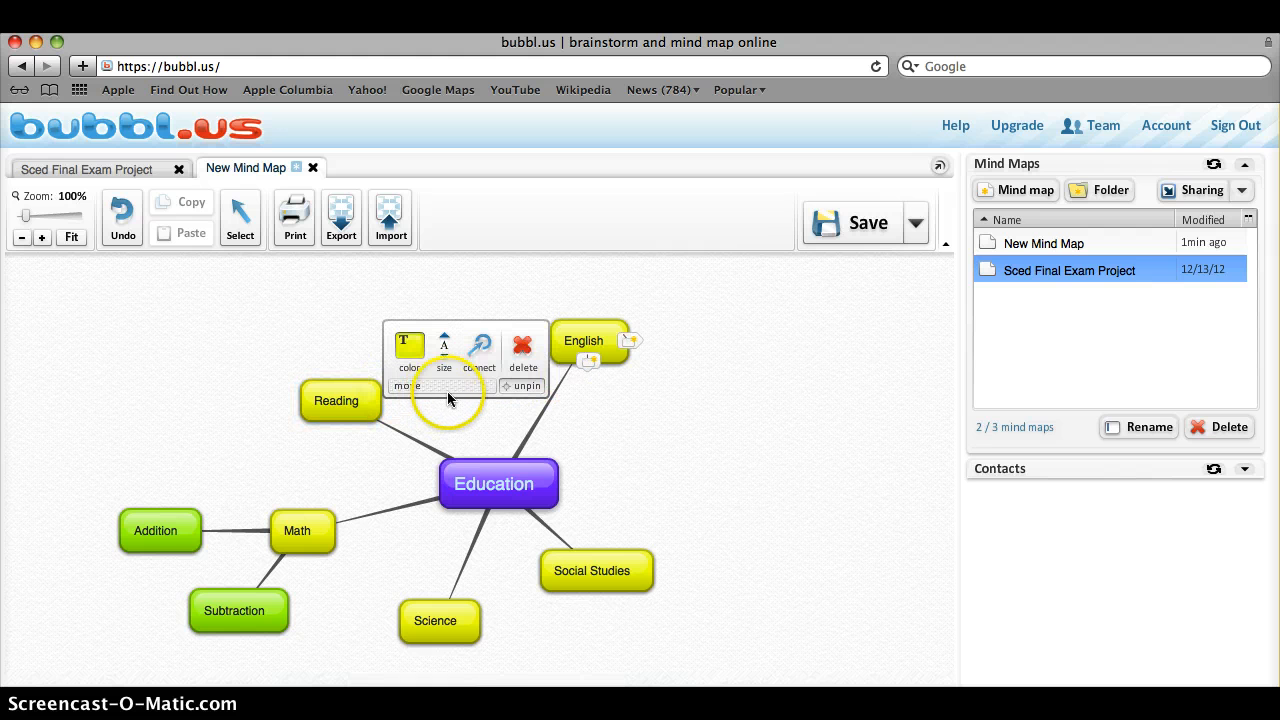
{"action": "left_click", "coordinate": [701, 397]}
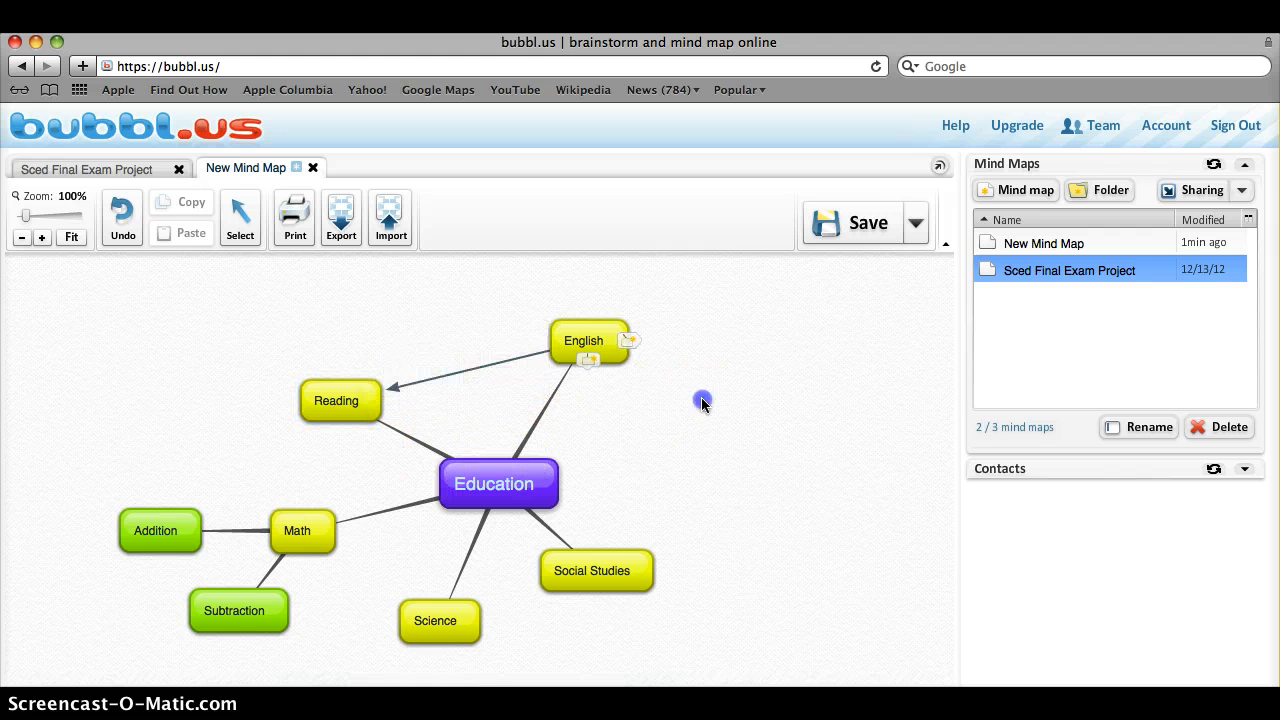
Add an arrowhead at the English end of the connecting line to make it double-headed
{"action": "left_click", "coordinate": [491, 363]}
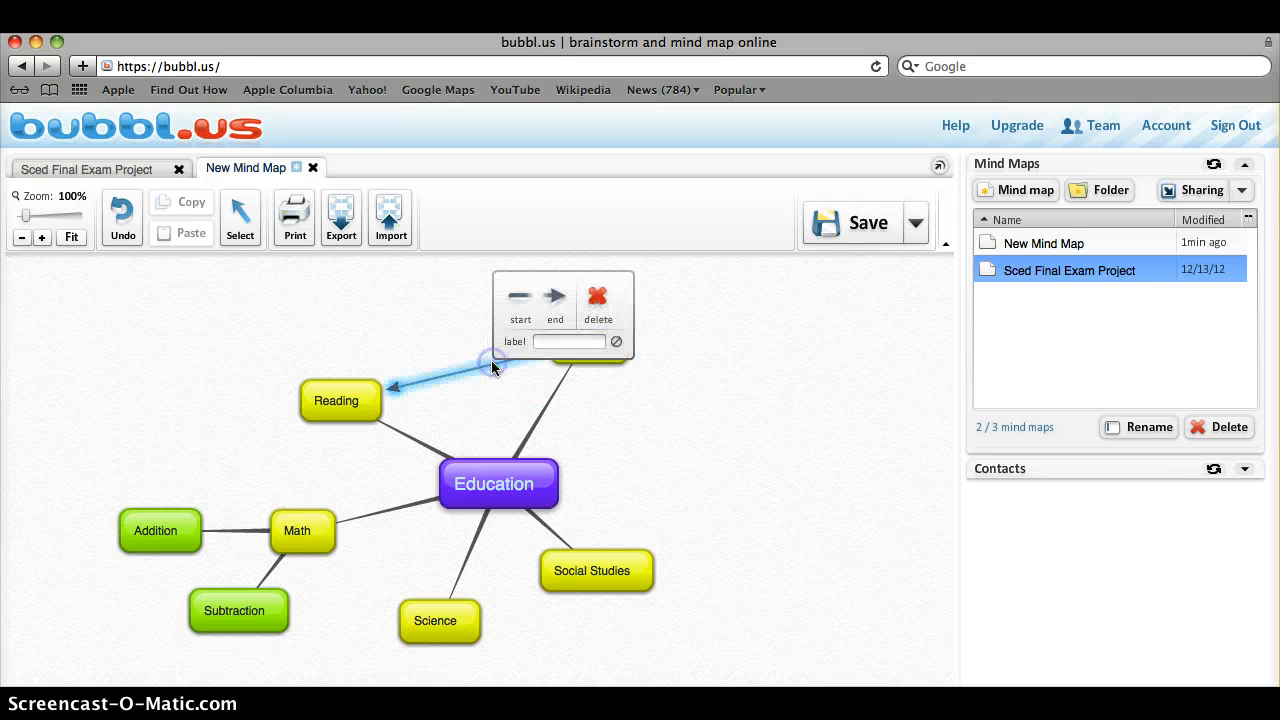
{"action": "left_click", "coordinate": [521, 300]}
{"action": "left_click", "coordinate": [445, 265]}
{"action": "left_click", "coordinate": [677, 426]}
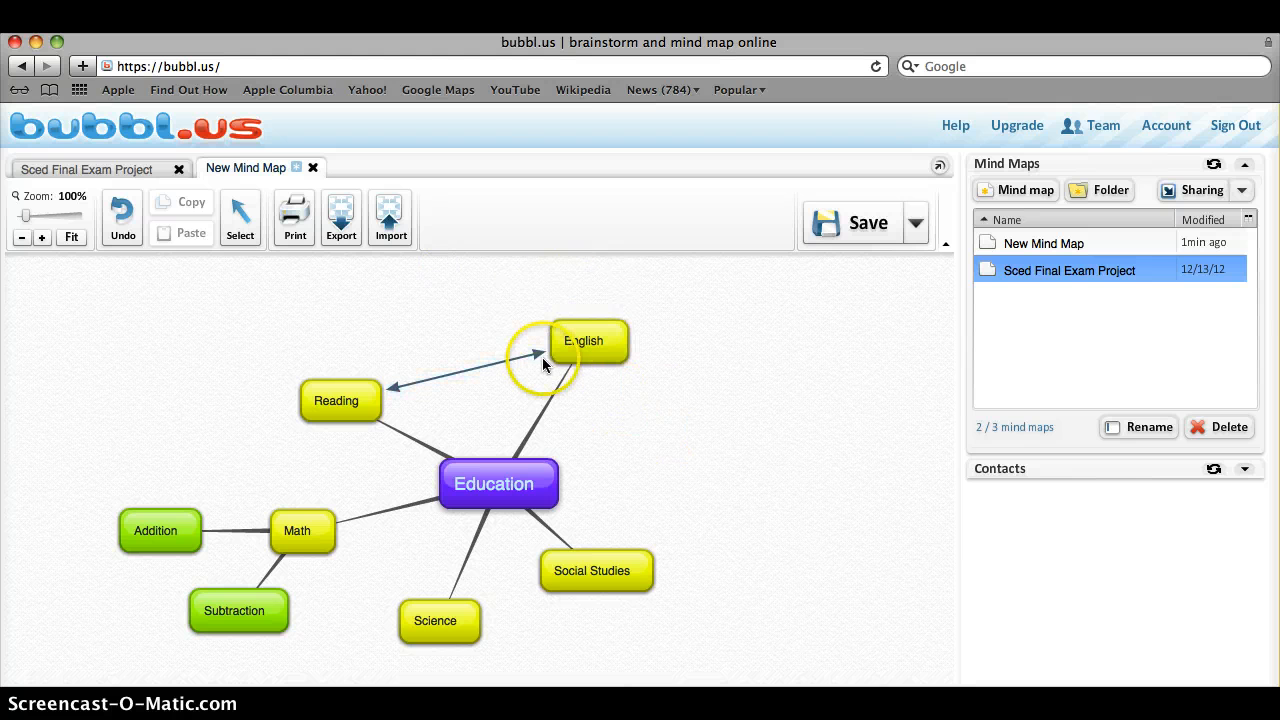
Remove the arrowhead at the Reading end so the connecting line points only to English
{"action": "left_click", "coordinate": [500, 362]}
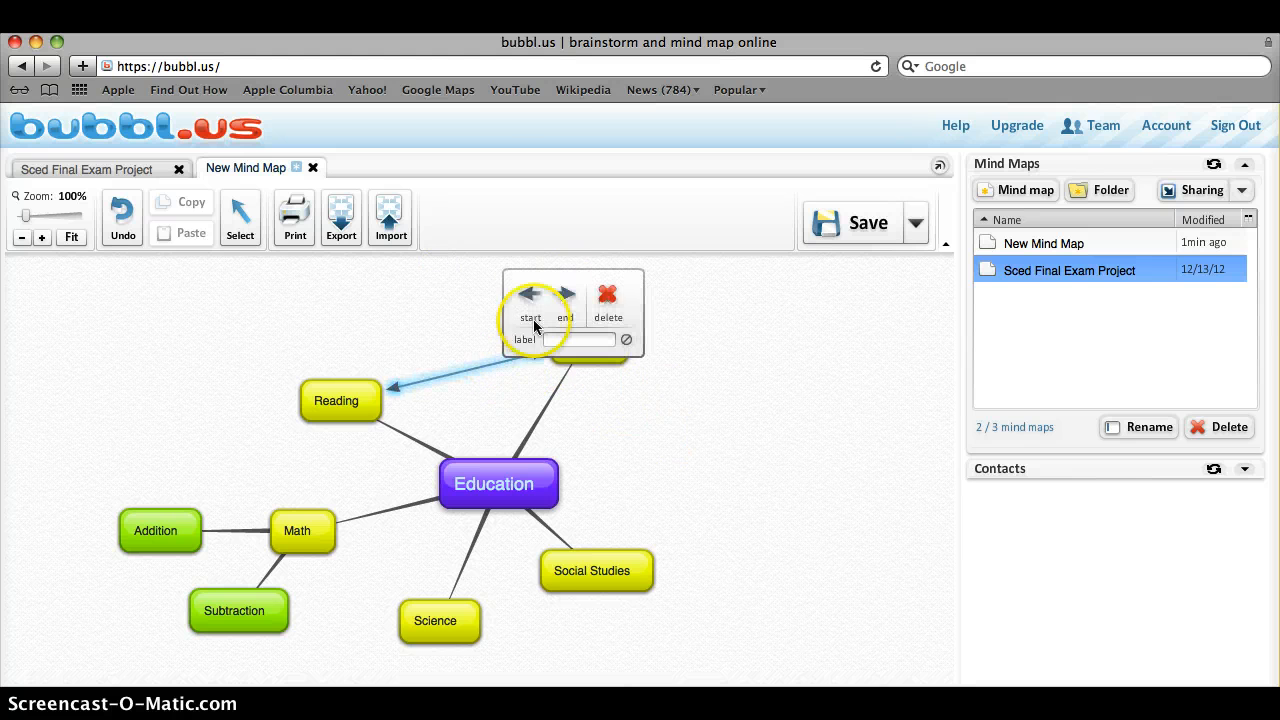
{"action": "left_click", "coordinate": [533, 299]}
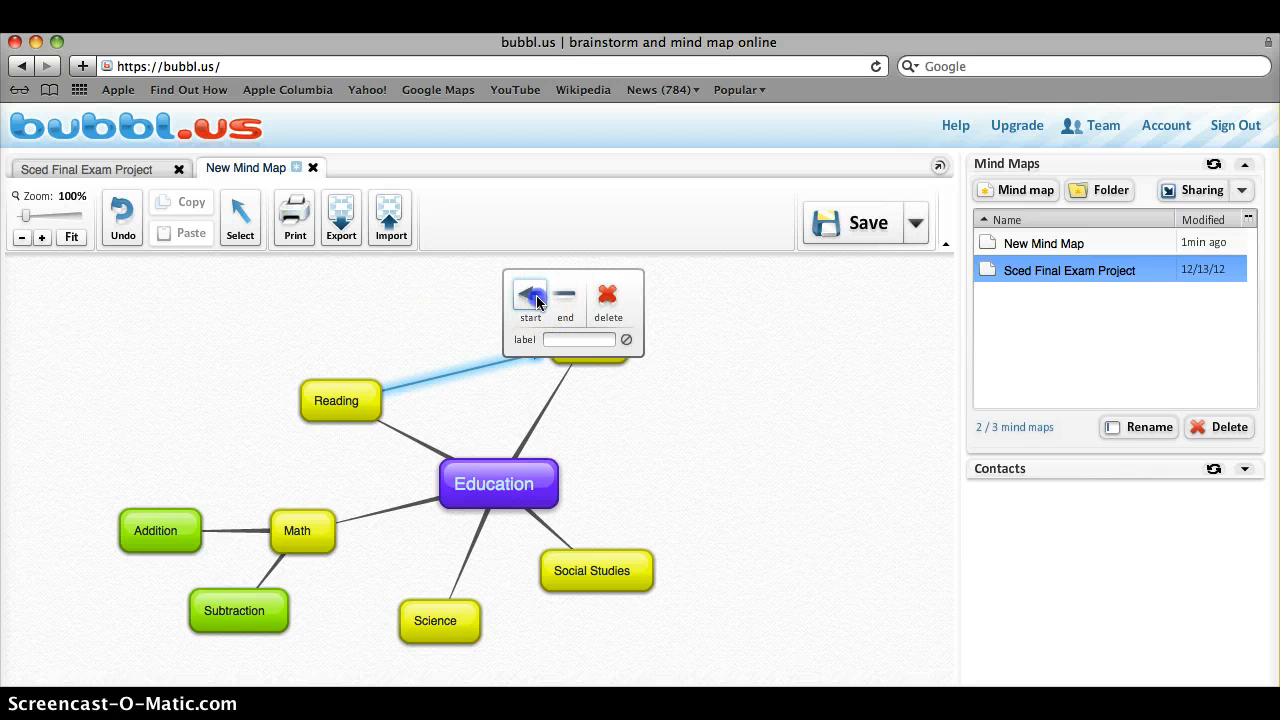
{"action": "left_click", "coordinate": [646, 472]}
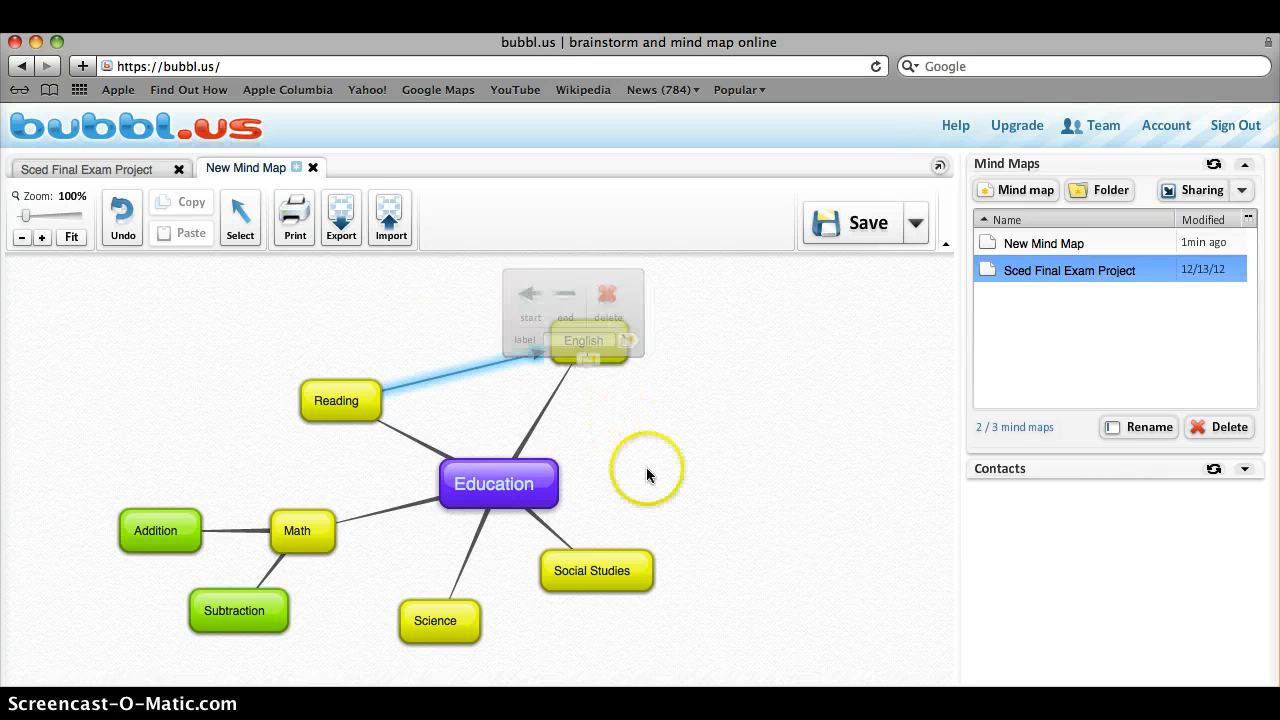
Switch the connecting line's arrowheads back so it points only from English to Reading
{"action": "left_click", "coordinate": [505, 361]}
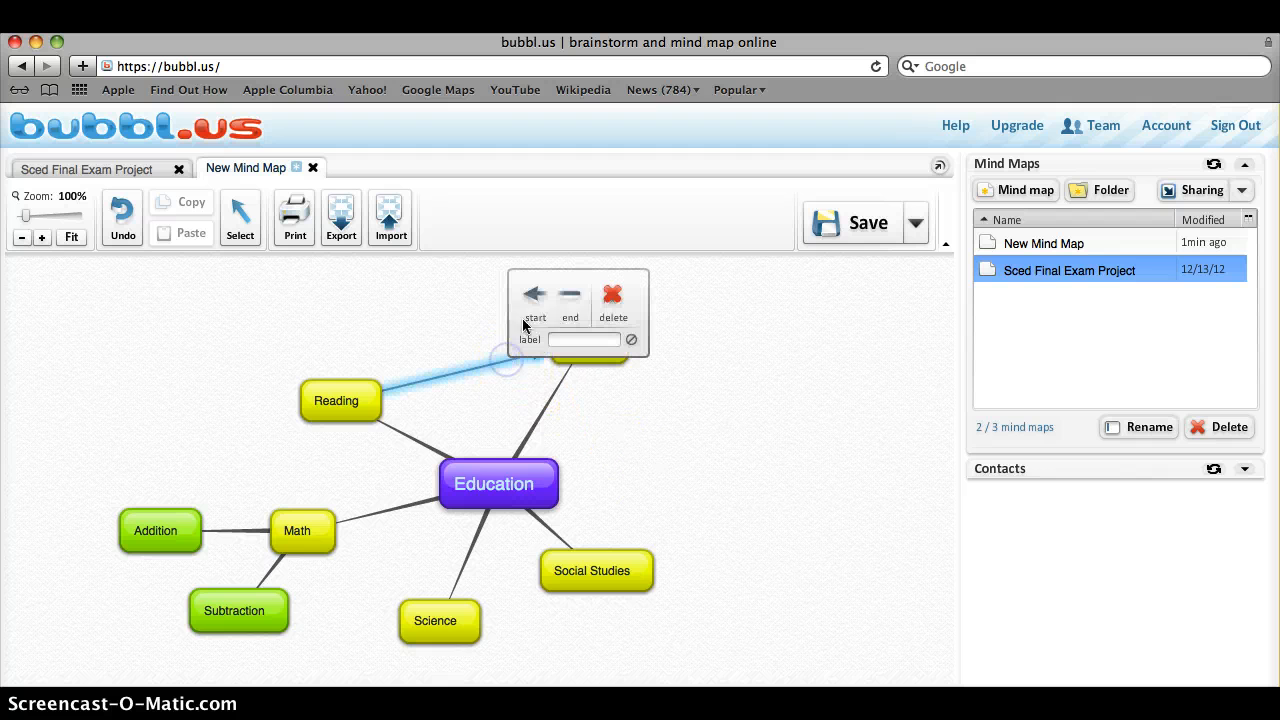
{"action": "left_click", "coordinate": [570, 296]}
{"action": "left_click", "coordinate": [490, 398]}
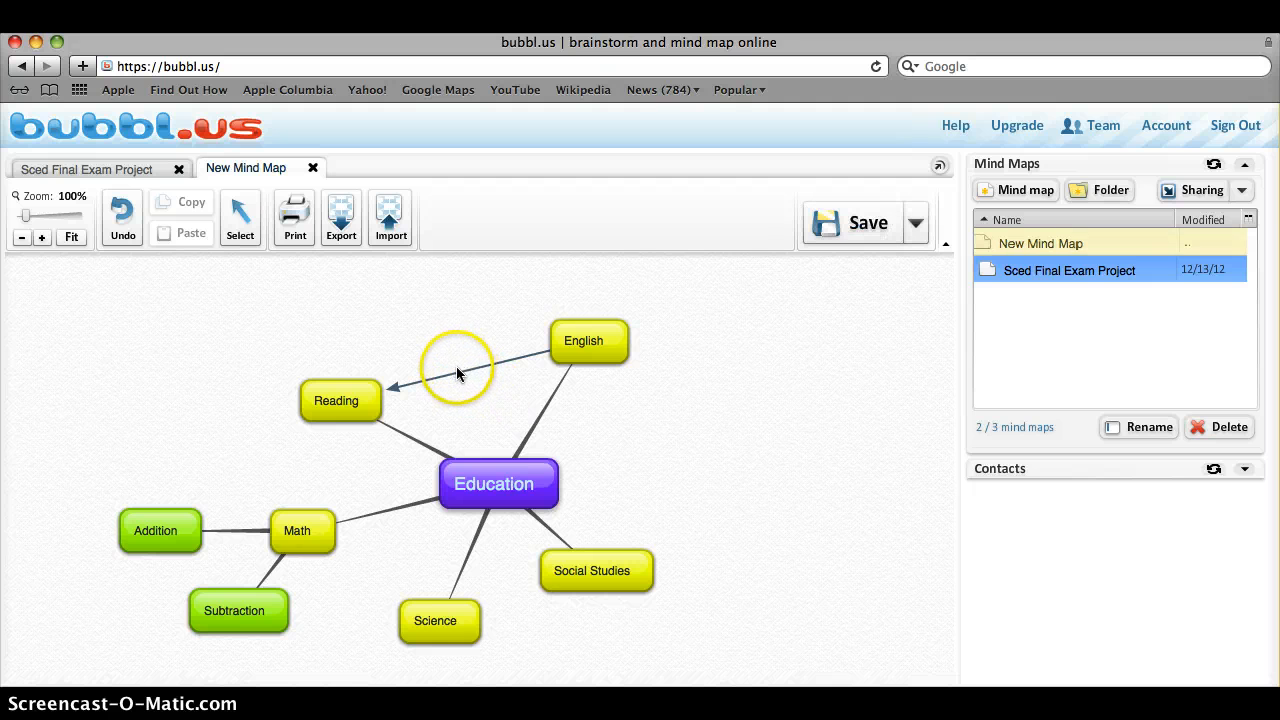
Label the connecting line between English and Reading "connected"
{"action": "left_click", "coordinate": [456, 370]}
{"action": "left_click", "coordinate": [516, 362]}
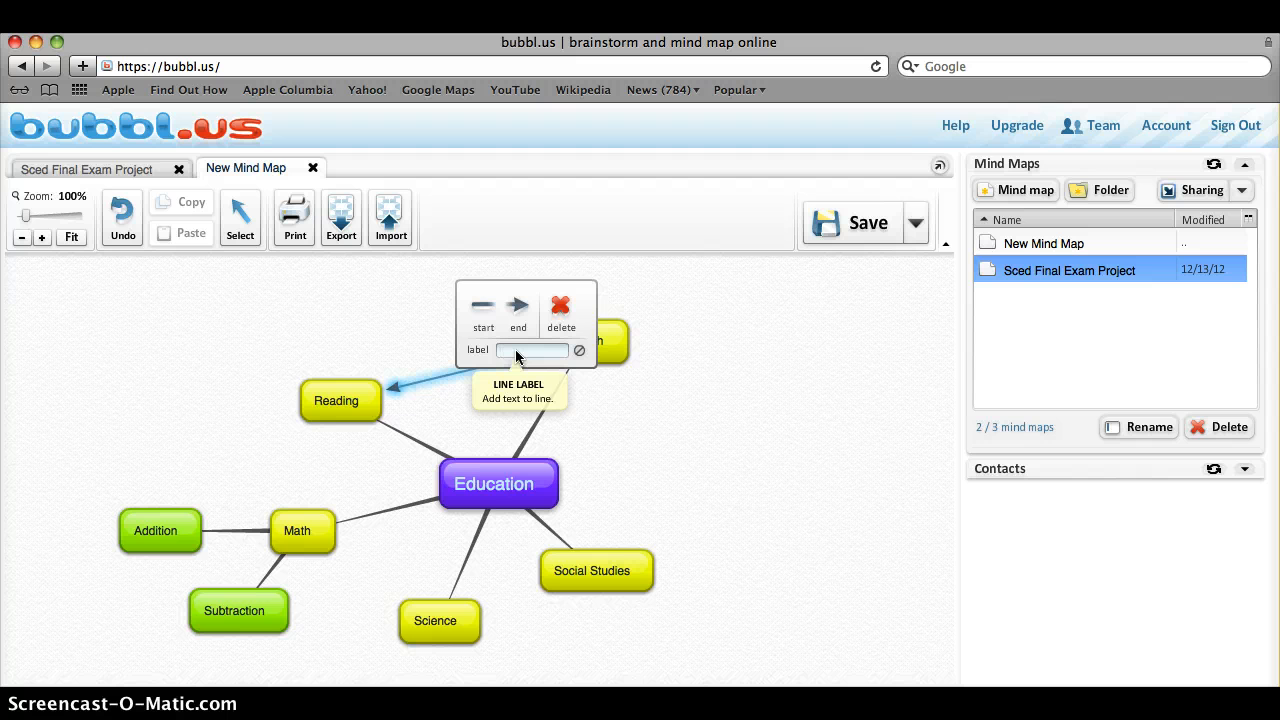
{"action": "type", "text": "connected"}
{"action": "left_click", "coordinate": [645, 377]}
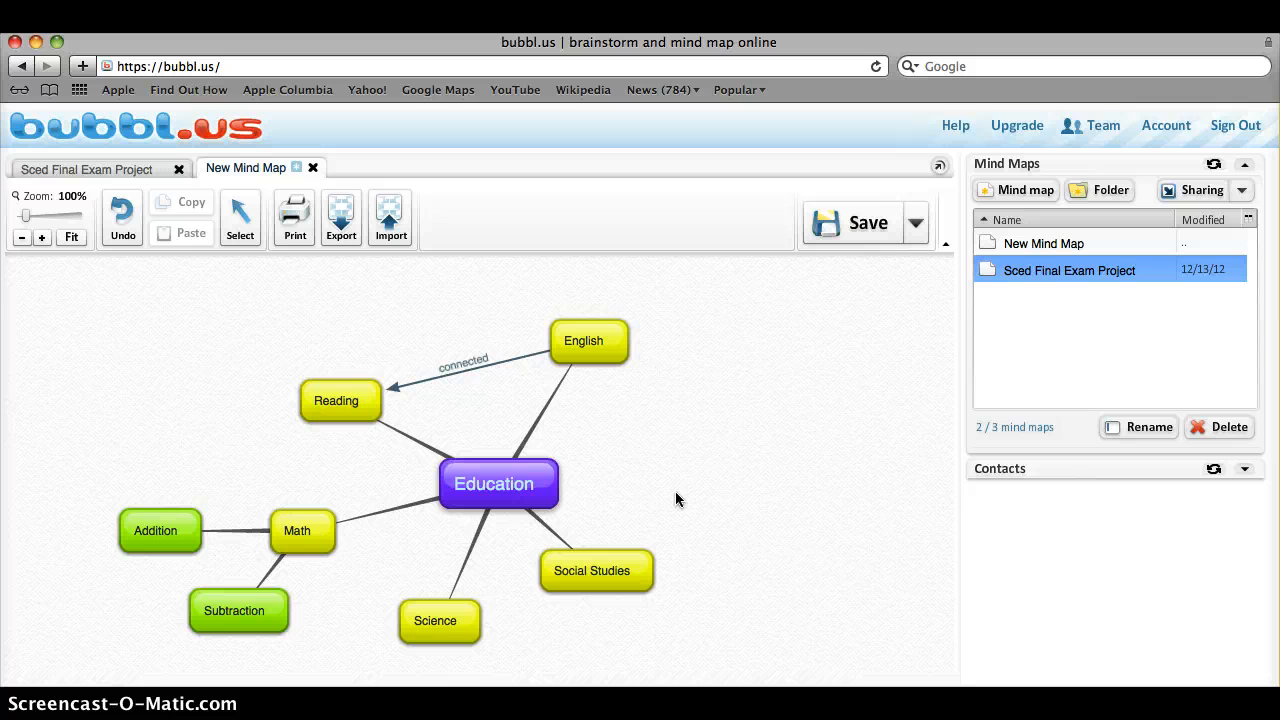
{"action": "left_click", "coordinate": [645, 491]}
{"action": "left_click", "coordinate": [644, 497]}
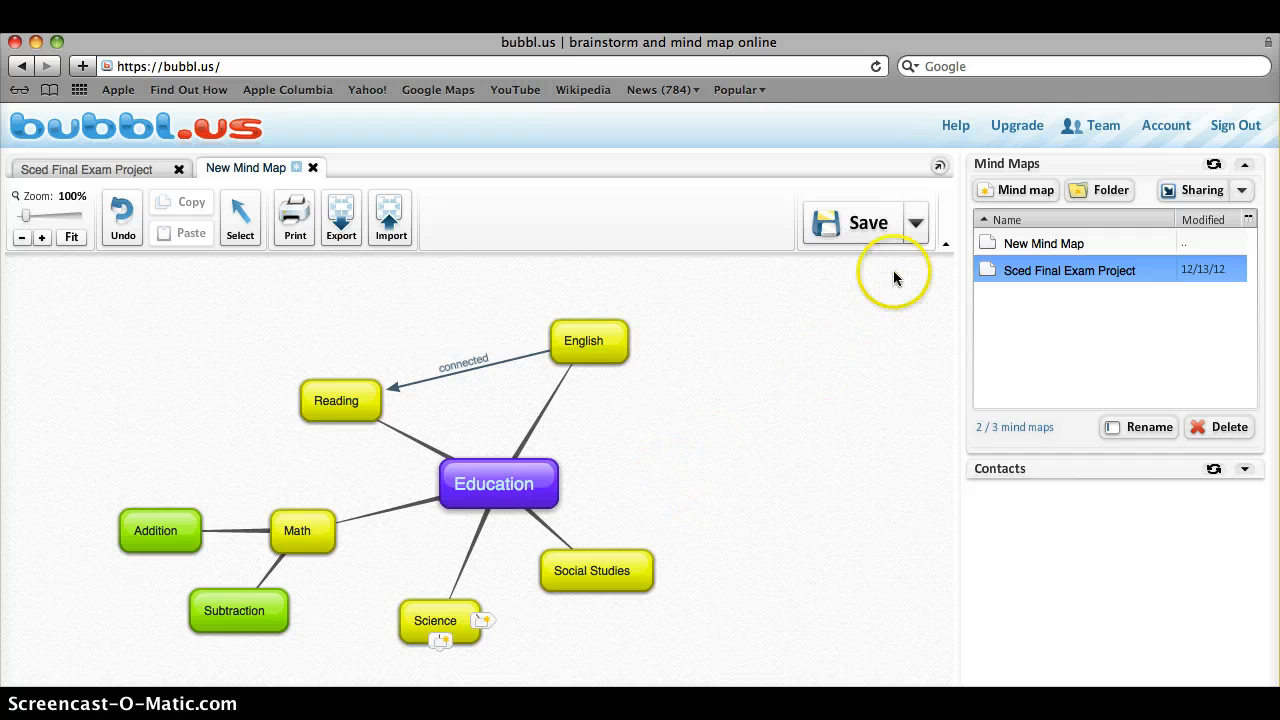
Save a copy of the mind map as "Education Screencast" and select that copy in the list of mind maps
{"action": "left_click", "coordinate": [921, 228]}
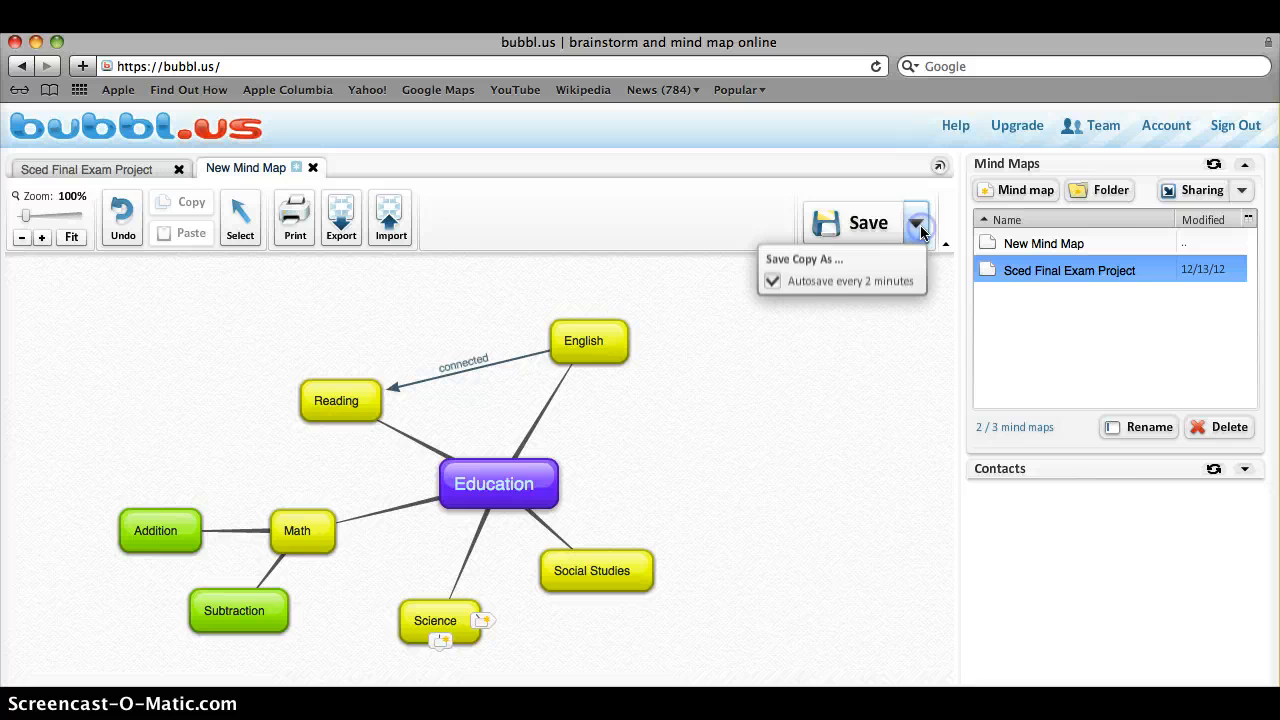
{"action": "left_click", "coordinate": [832, 258]}
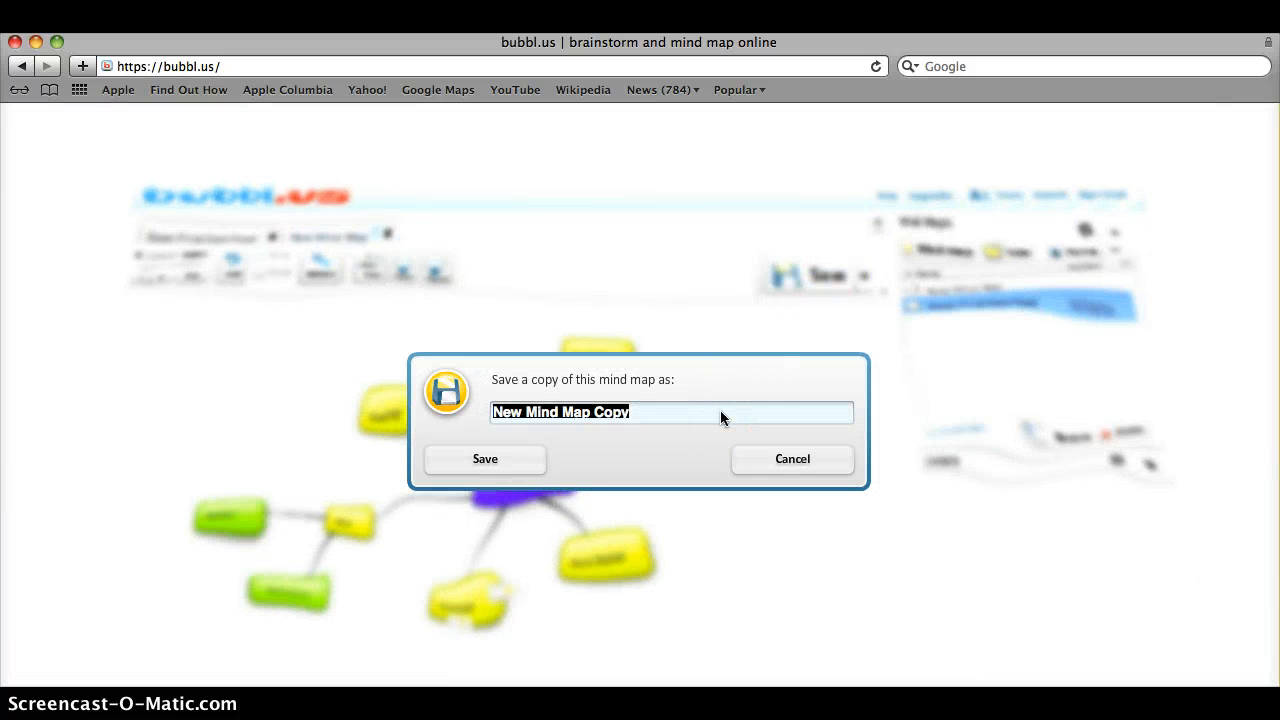
{"action": "type", "text": "Ede"}
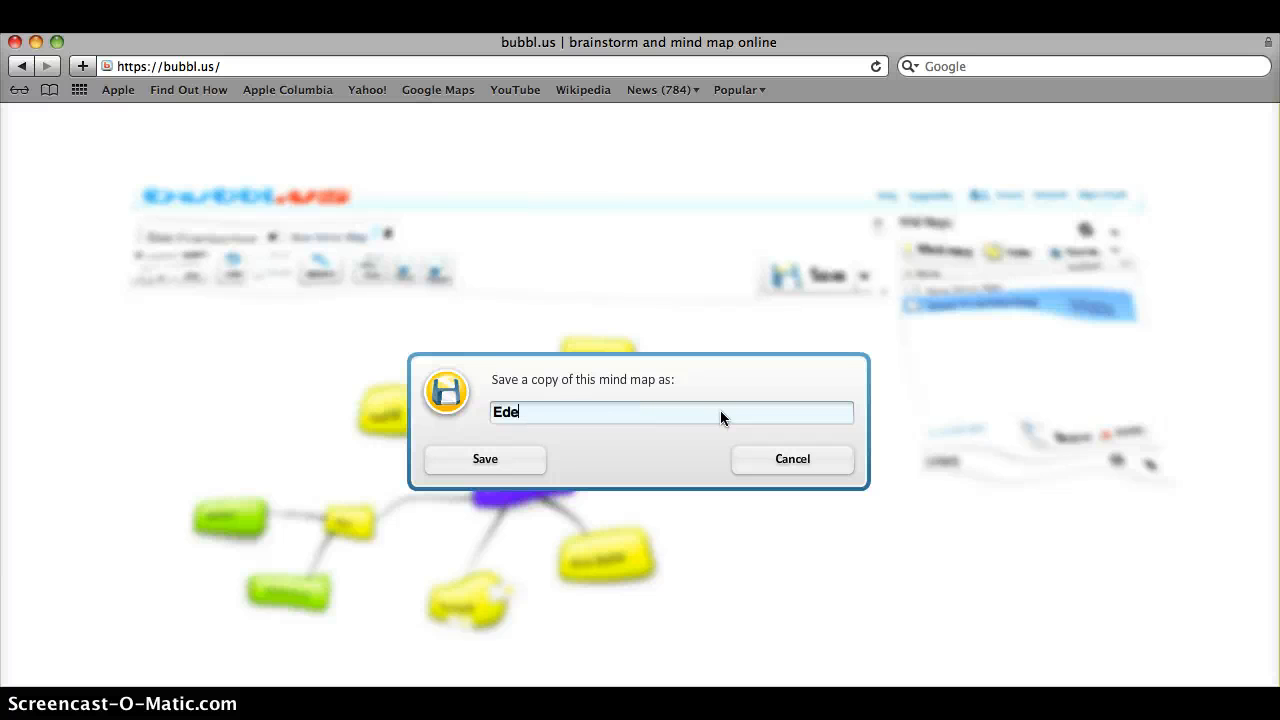
{"action": "type", "text": "cation"}
{"action": "left_click", "coordinate": [516, 414]}
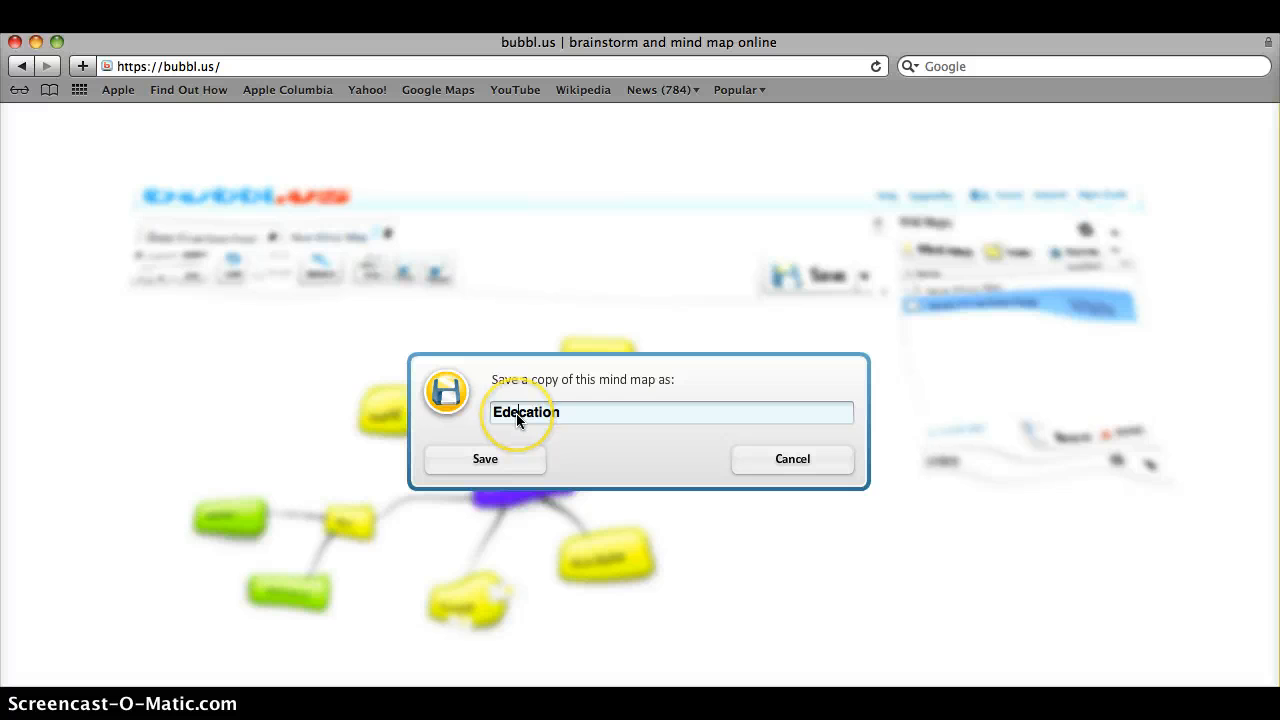
{"action": "type", "text": "u"}
{"action": "left_click", "coordinate": [608, 440]}
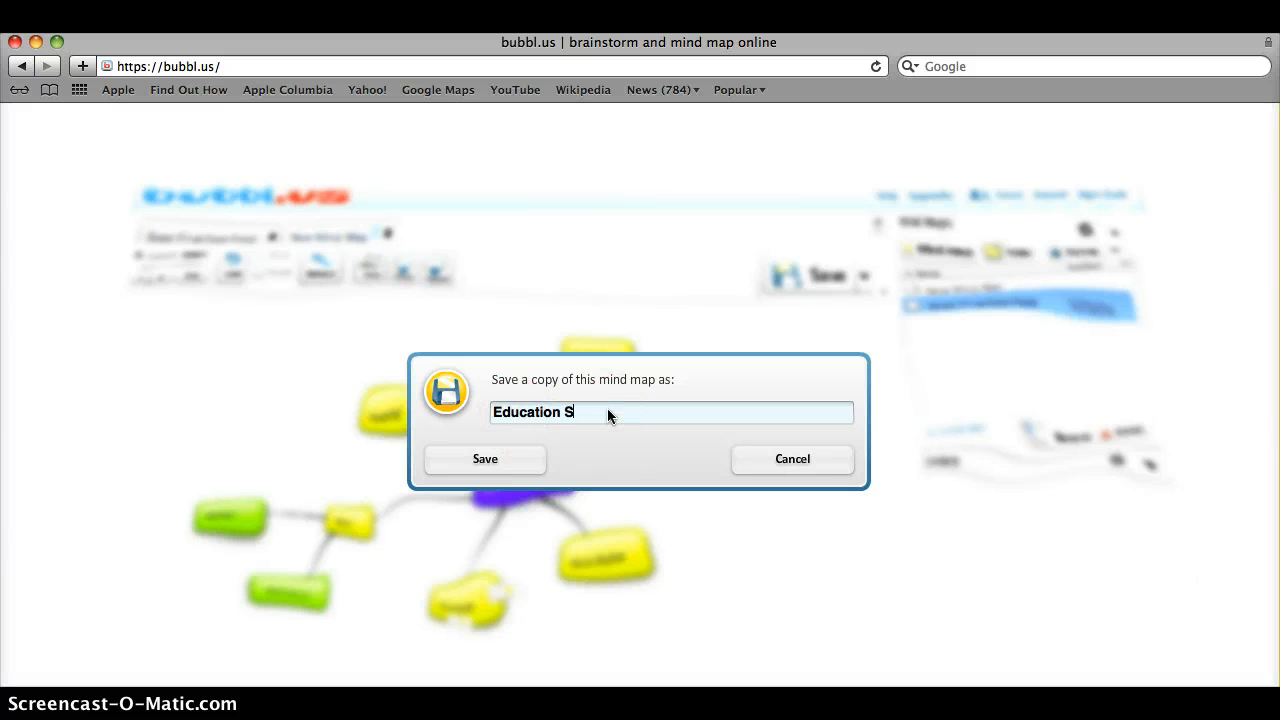
{"action": "type", "text": "Screencast"}
{"action": "left_click", "coordinate": [494, 462]}
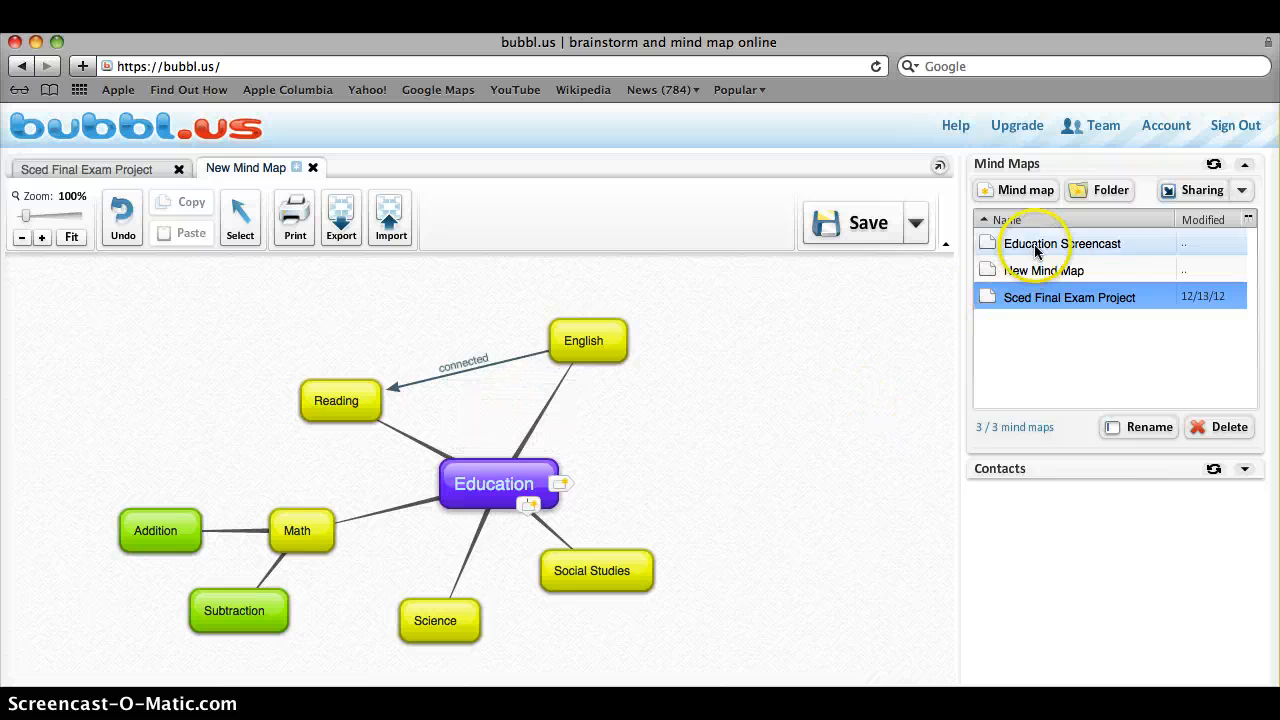
{"action": "left_click", "coordinate": [1036, 250]}
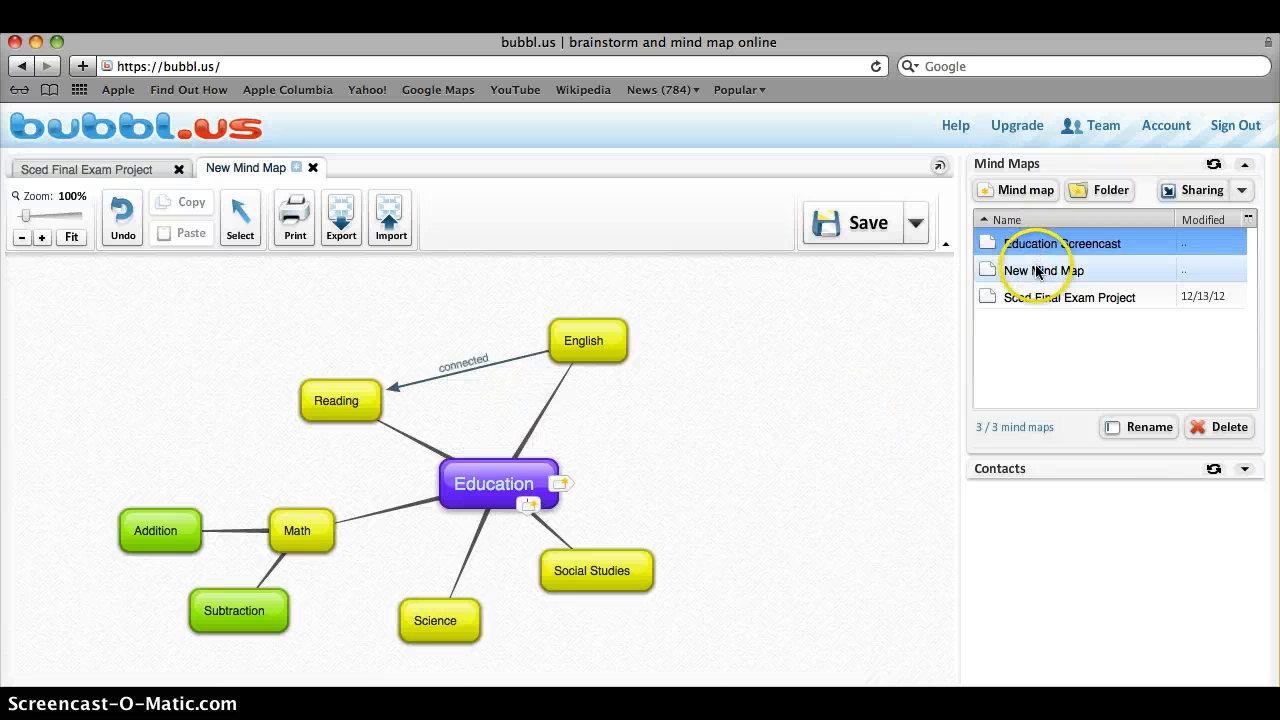